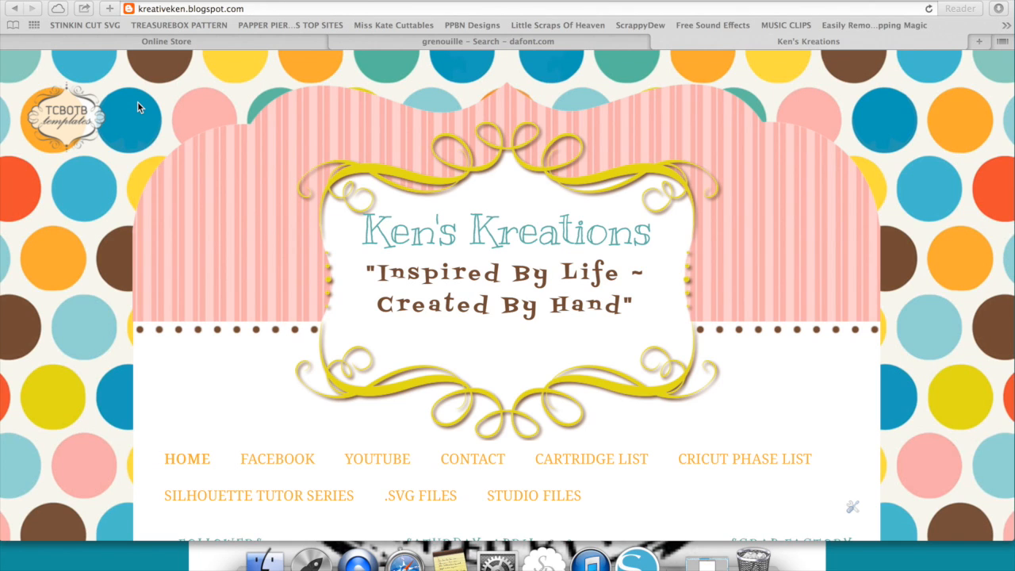
Step: Switch to the online shop page and search it for "let it go"
left_click(176, 42)
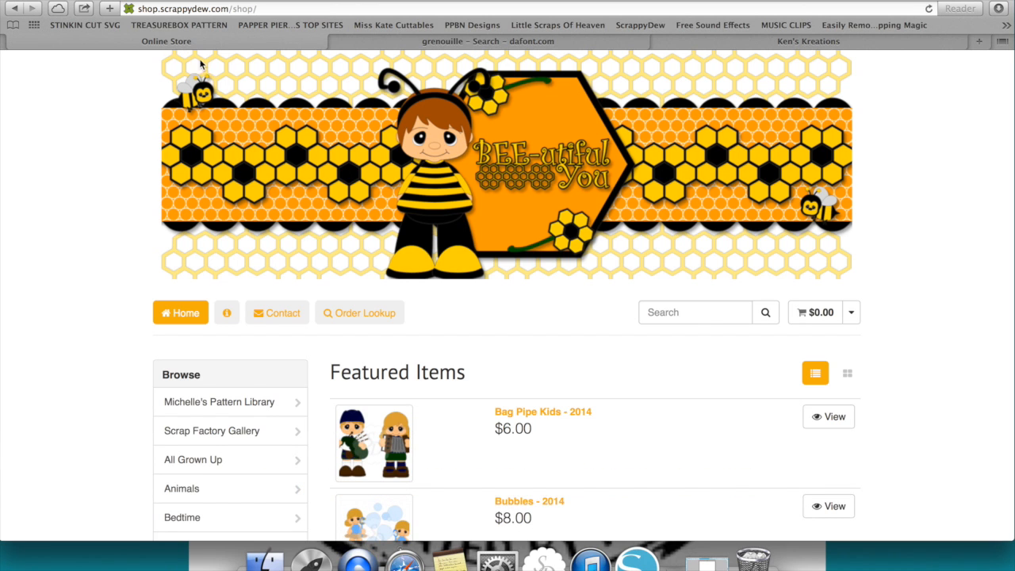
left_click(661, 315)
type("l")
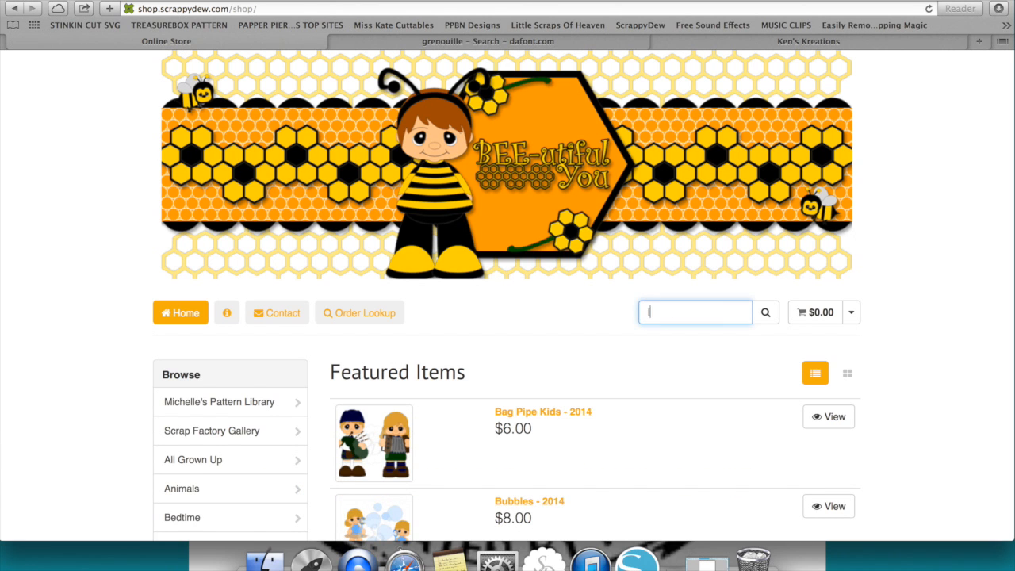
type("et it go")
key("Return")
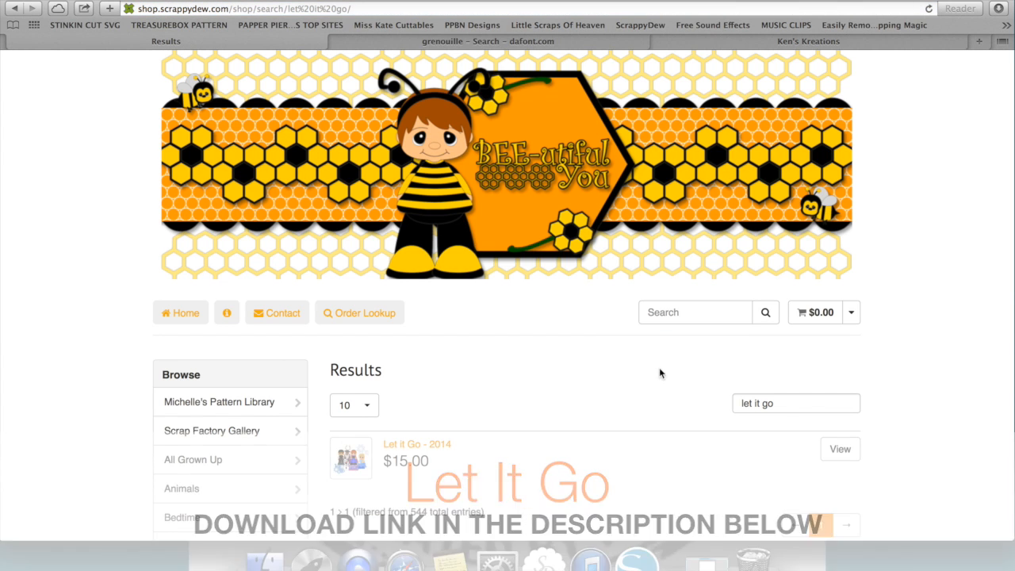
Step: Open the "Let it Go - 2014" item, view its product picture enlarged and close the enlargement
left_click(429, 450)
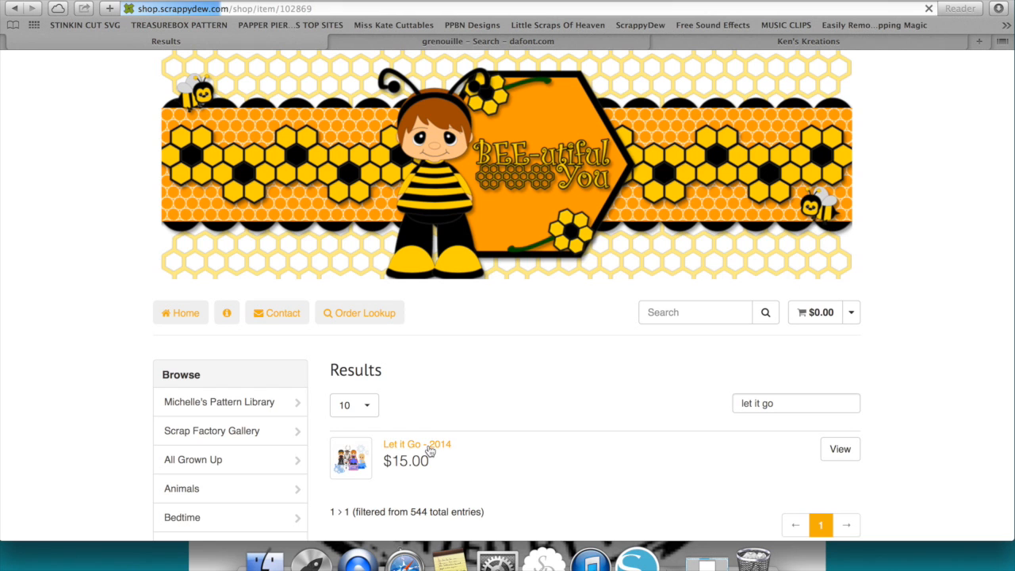
scroll(429, 451, "down", 3)
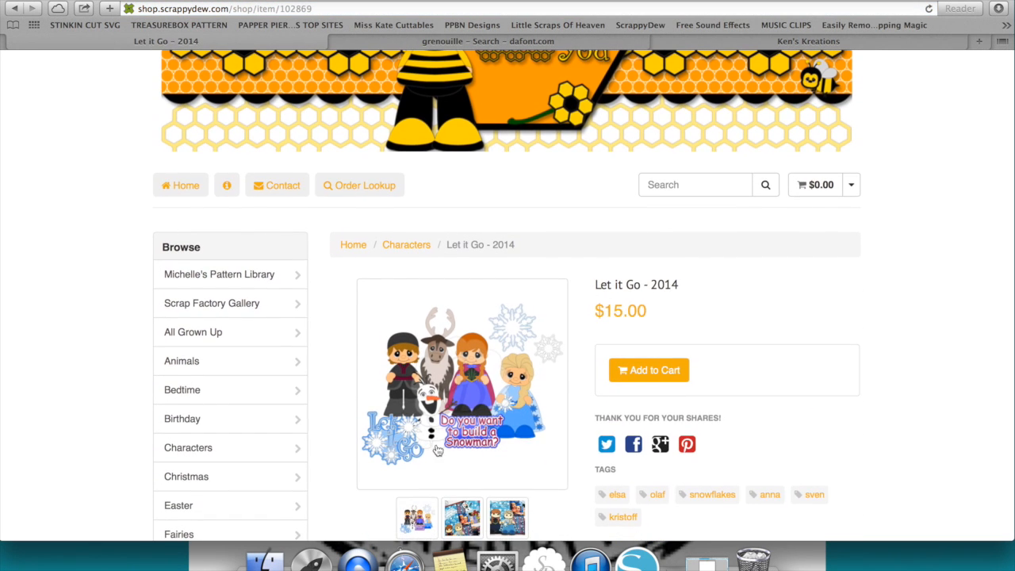
left_click(471, 425)
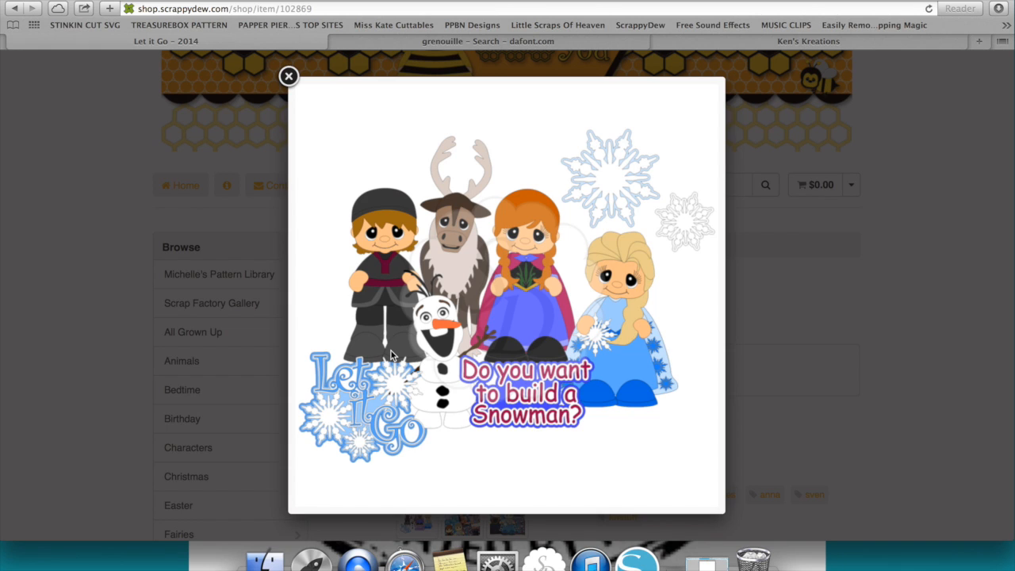
left_click(289, 79)
scroll(289, 88, "up", 3)
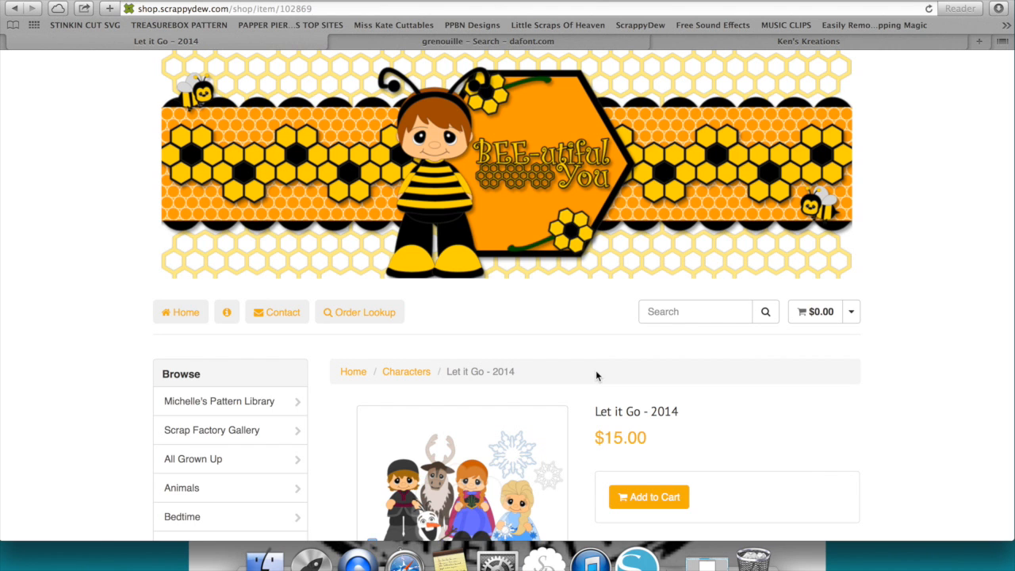
Step: Download the Grenouille font from the dafont.com search page, open the downloaded font's preview and close it
left_click(546, 40)
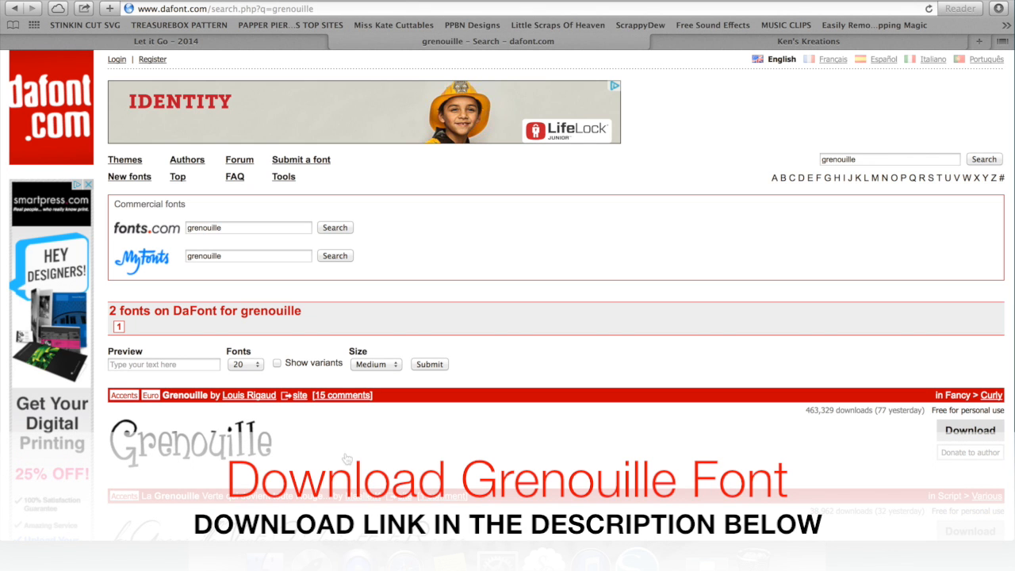
left_click(978, 430)
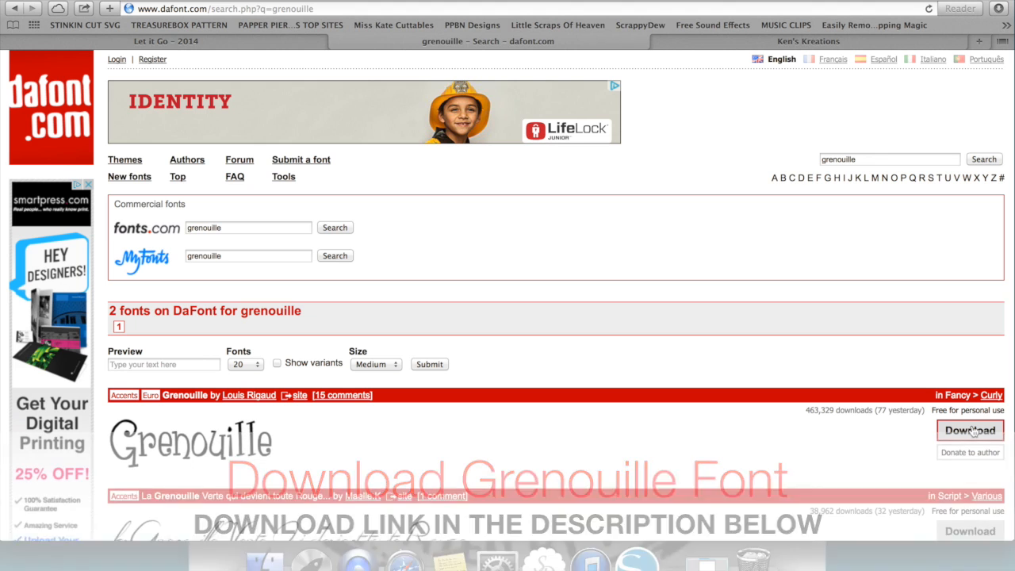
left_click(999, 9)
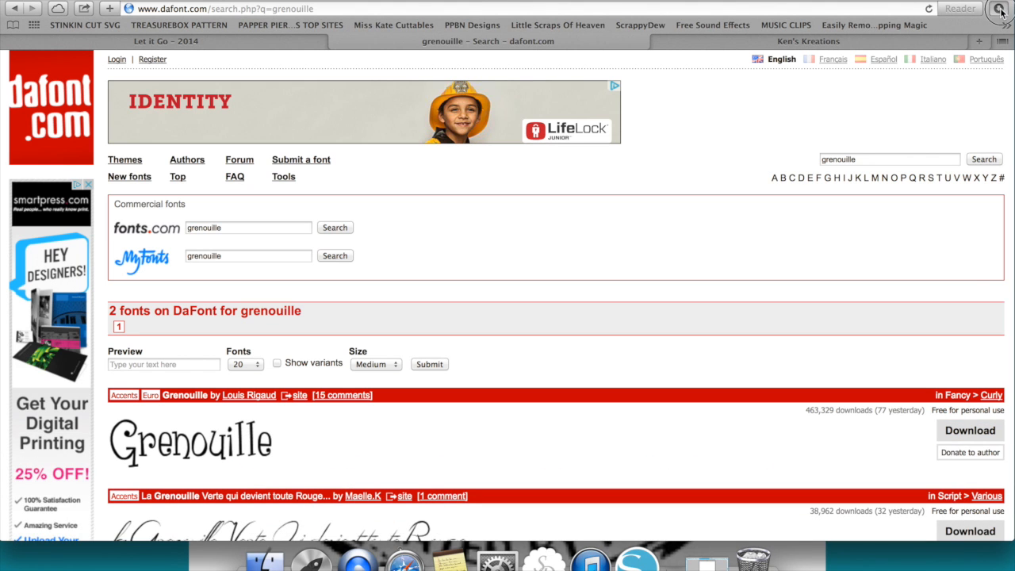
double_click(902, 109)
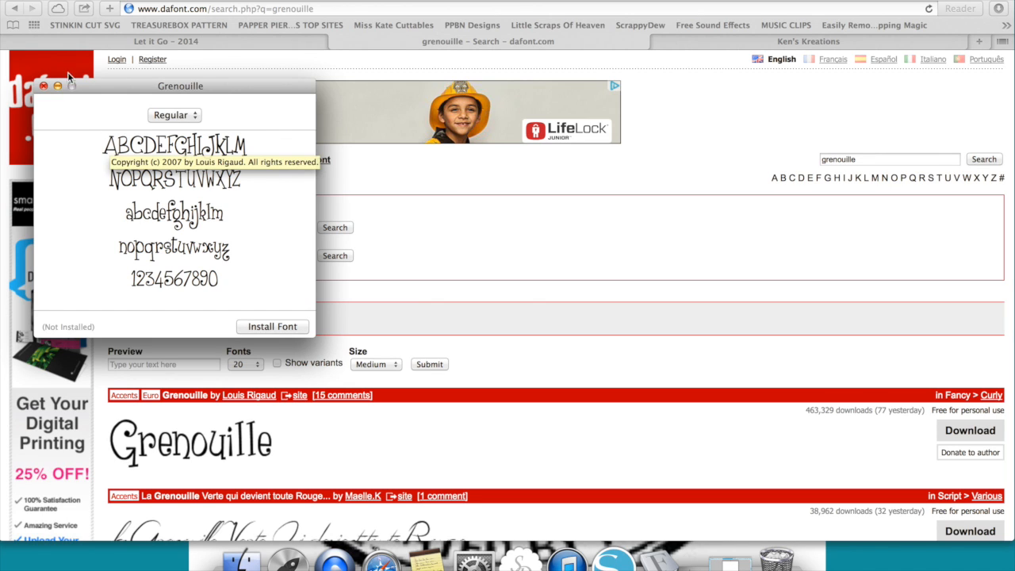
left_click(44, 86)
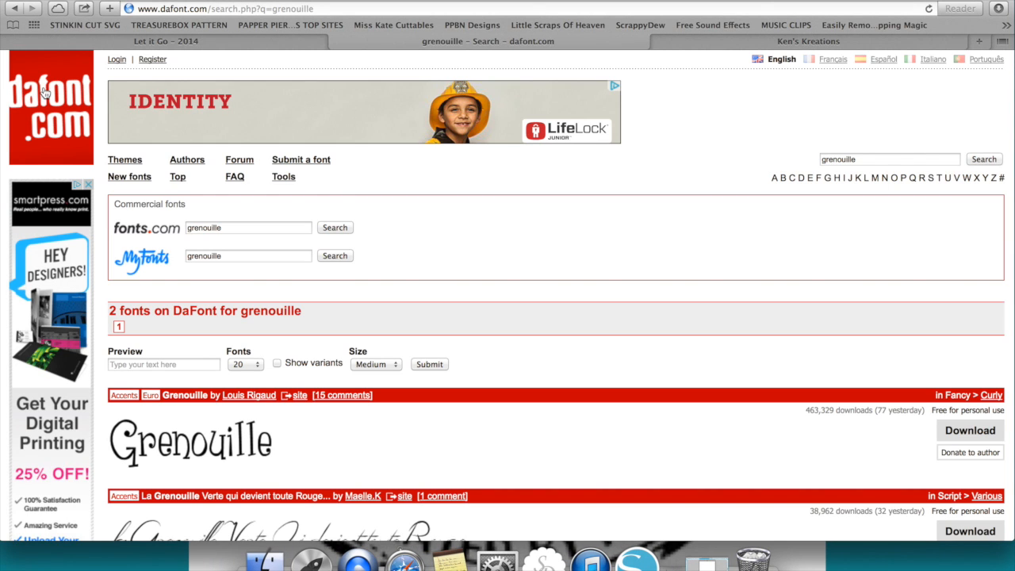
Step: Minimize the browser, switch to Silhouette Studio and open "SD frozen all 20144" from the library's FROZEN folder
left_click(28, 0)
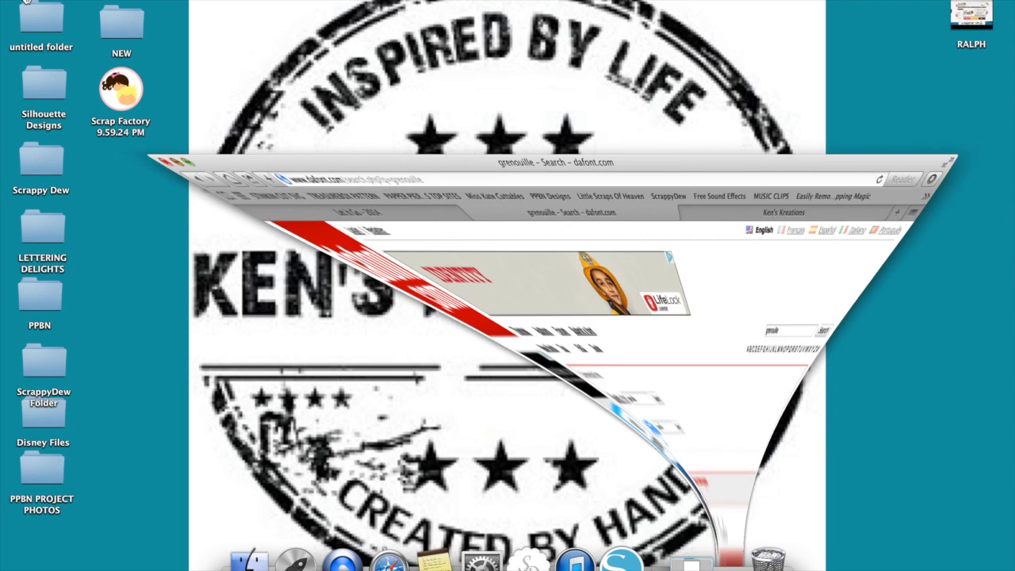
left_click(675, 563)
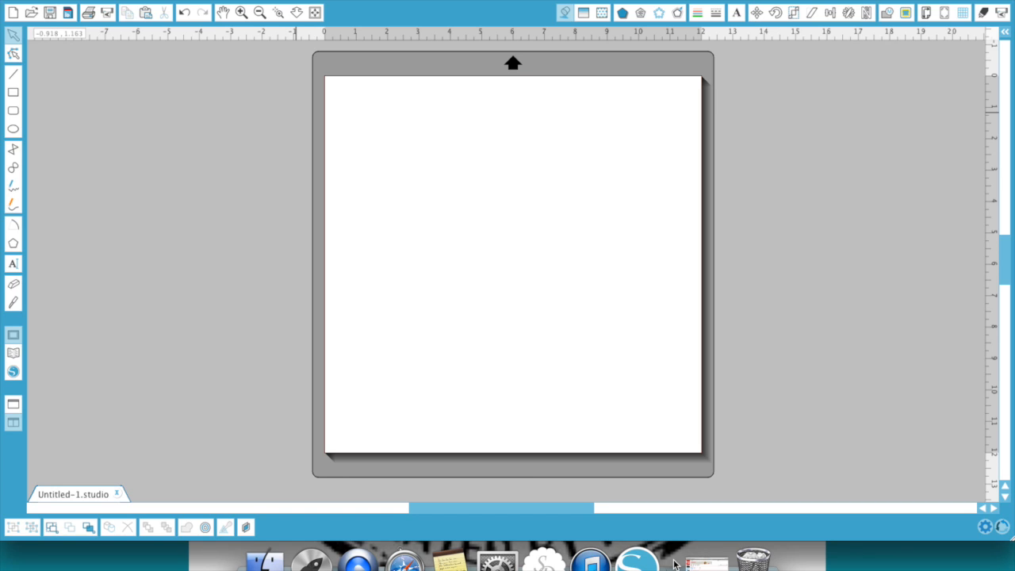
left_click(12, 357)
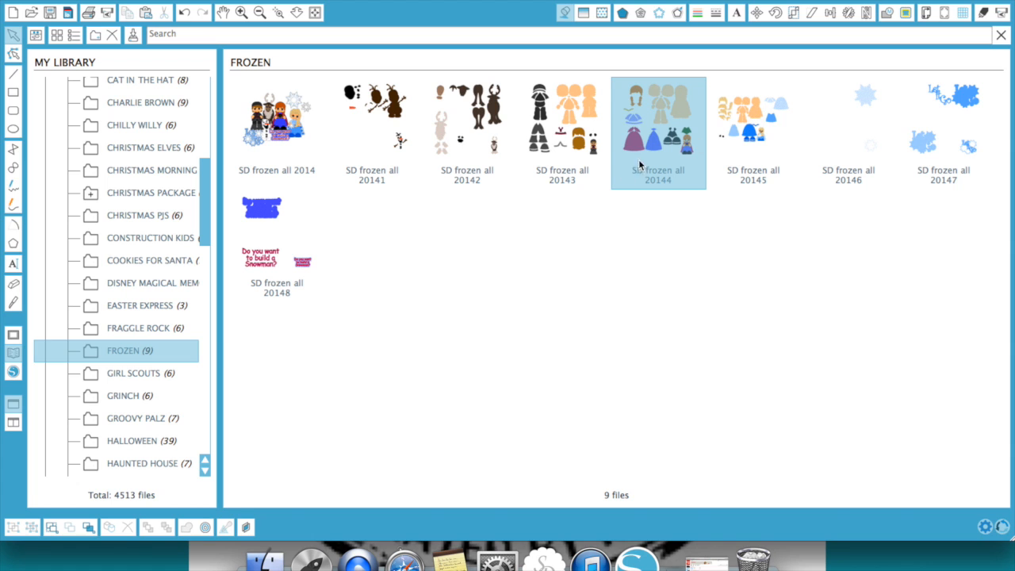
double_click(687, 148)
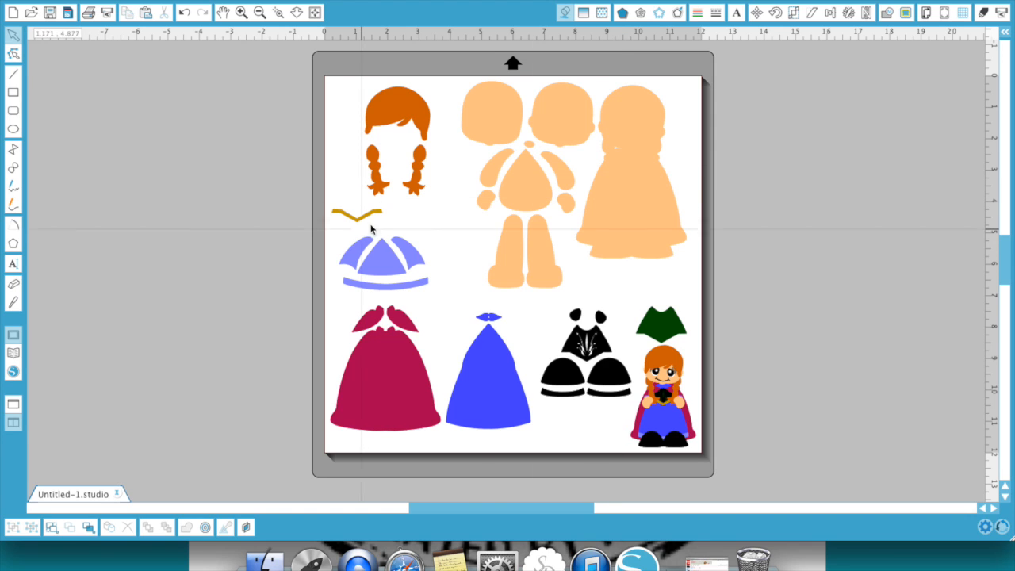
Step: Ungroup the design and move the small assembled girl figure off the cutting mat
left_click(674, 387)
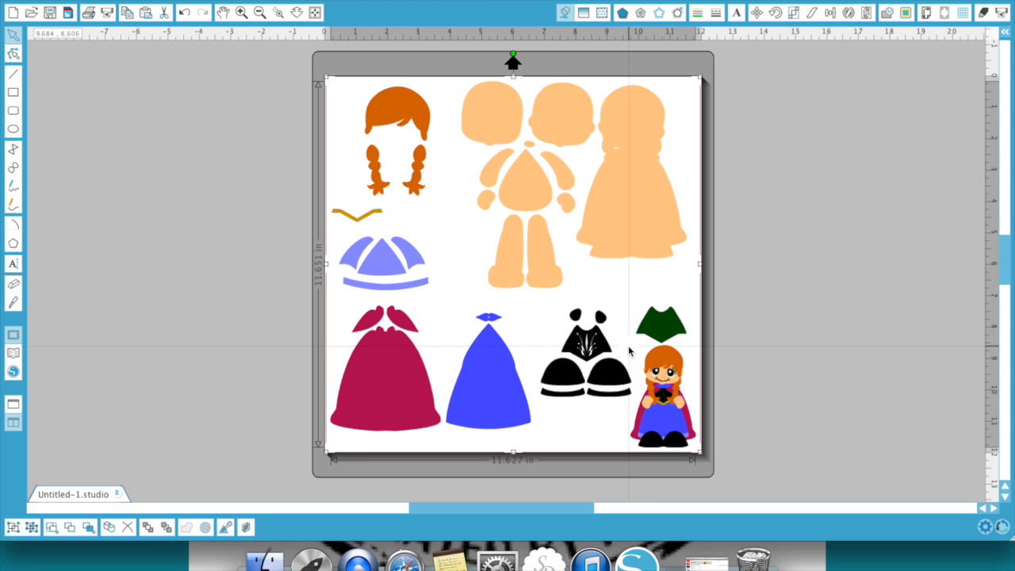
right_click(655, 334)
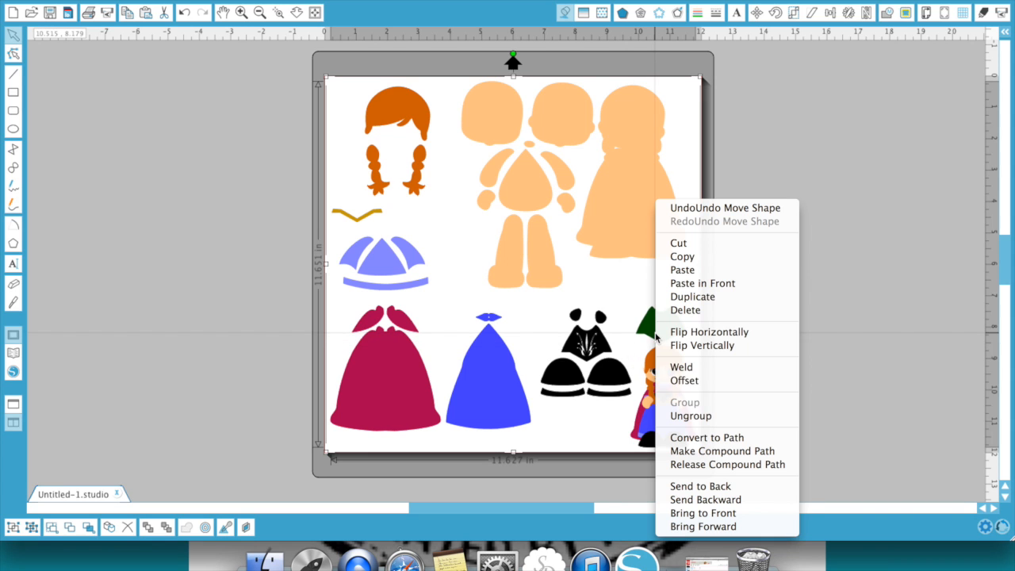
left_click(718, 416)
left_click_drag(688, 405, 881, 246)
Step: Delete all the loose pieces on the mat, keeping only the assembled figure
left_click(800, 431)
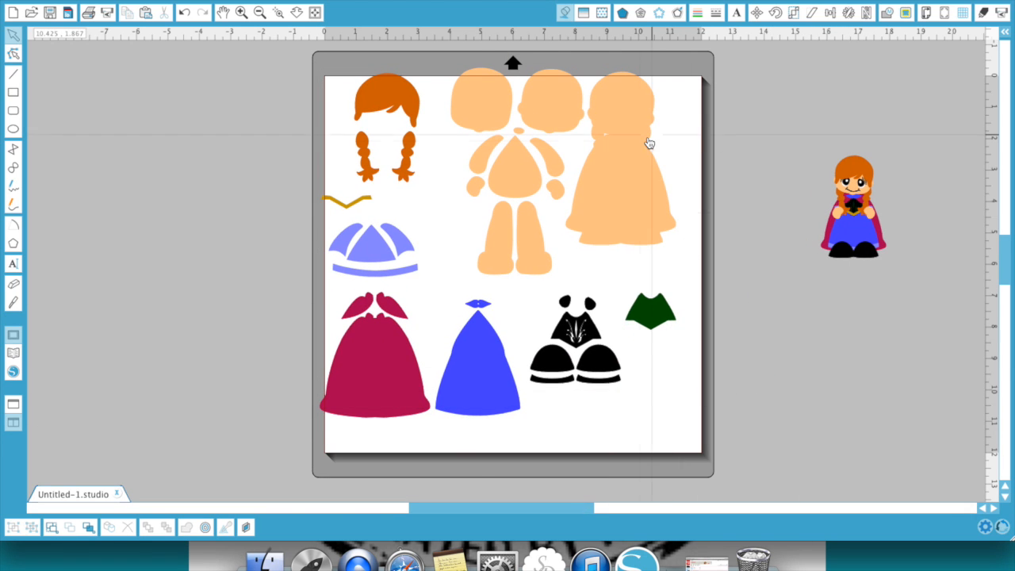
key("super+a")
key("Delete")
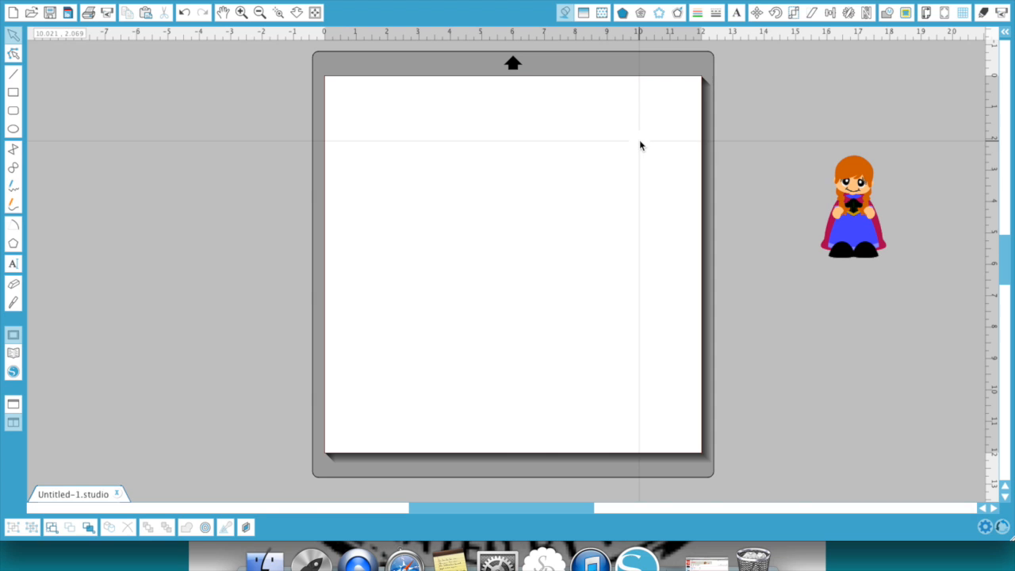
Step: Move the assembled figure back onto the page and open its scale settings
left_click_drag(843, 238, 491, 259)
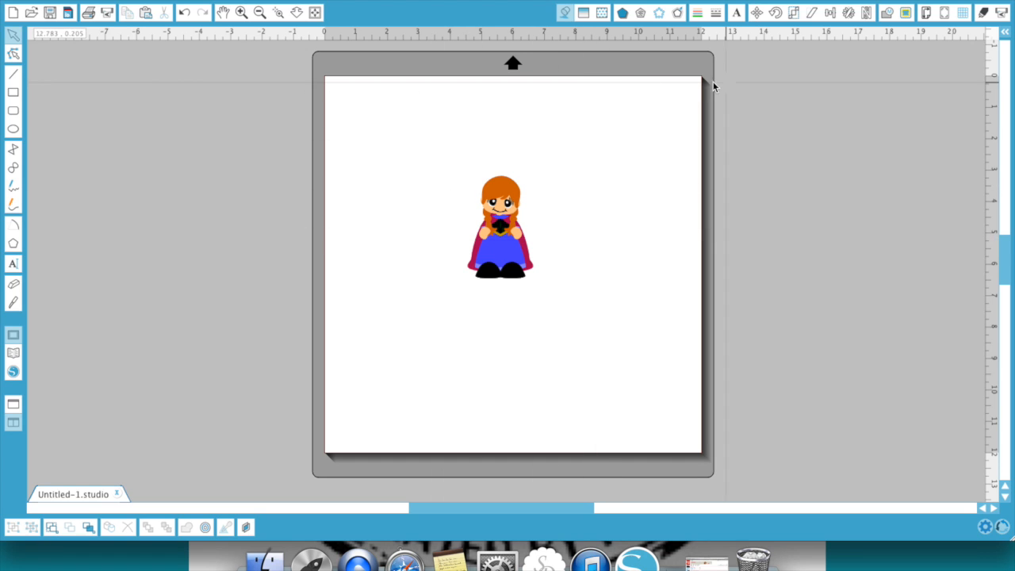
left_click(504, 230)
left_click(795, 19)
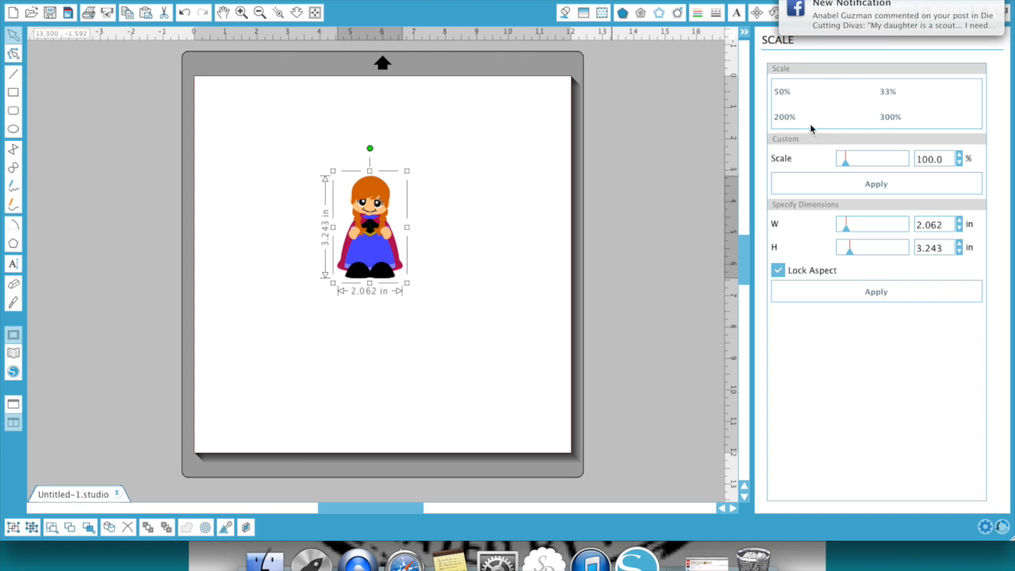
Step: Try to set the figure's height to 4.00 in while switching the aspect lock off and on
left_click_drag(953, 249, 901, 252)
type("4.00")
left_click(849, 270)
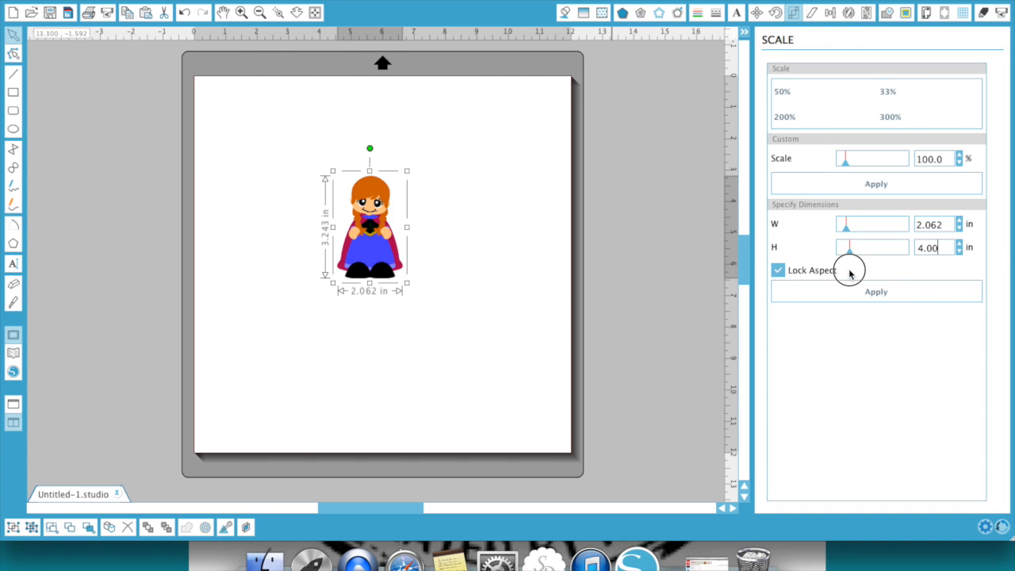
left_click(850, 274)
left_click(920, 271)
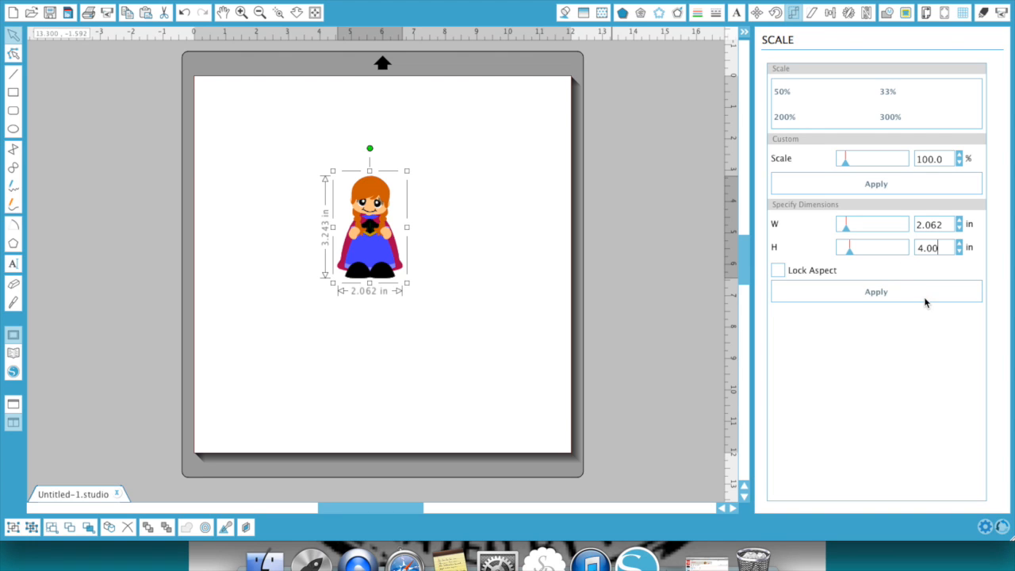
left_click(778, 271)
left_click(369, 319)
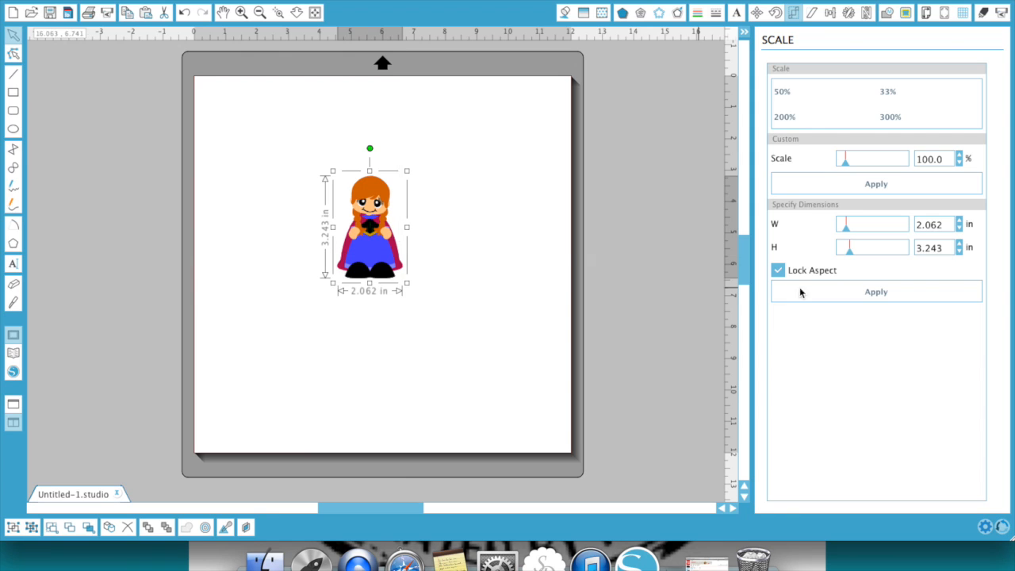
left_click_drag(941, 246, 895, 246)
type("4.")
left_click(906, 268)
left_click(778, 274)
left_click(503, 283)
left_click(365, 244)
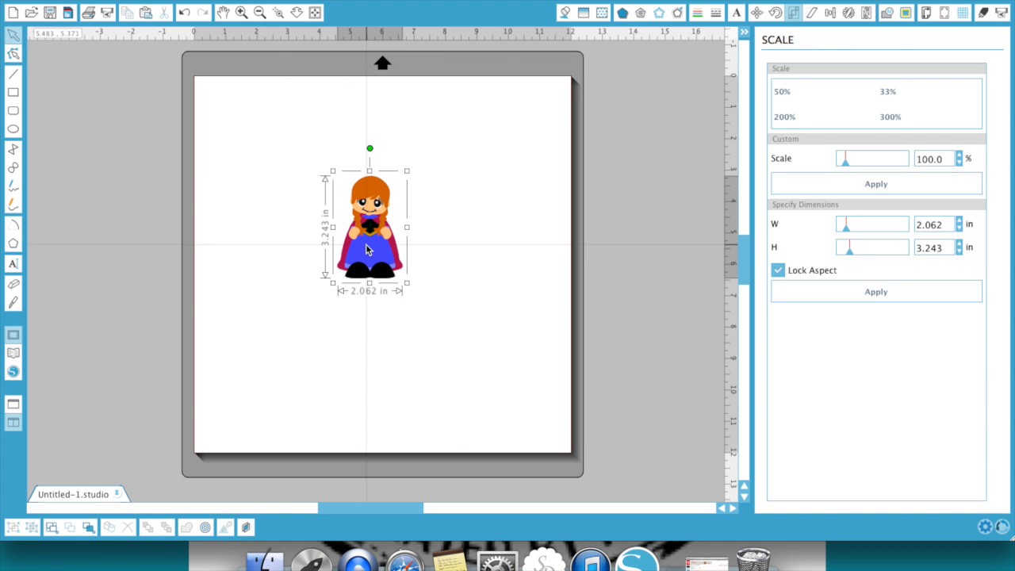
Step: Scale the figure to a height of 4 in with its aspect ratio locked
left_click_drag(942, 247, 905, 249)
type("4.")
key("Return")
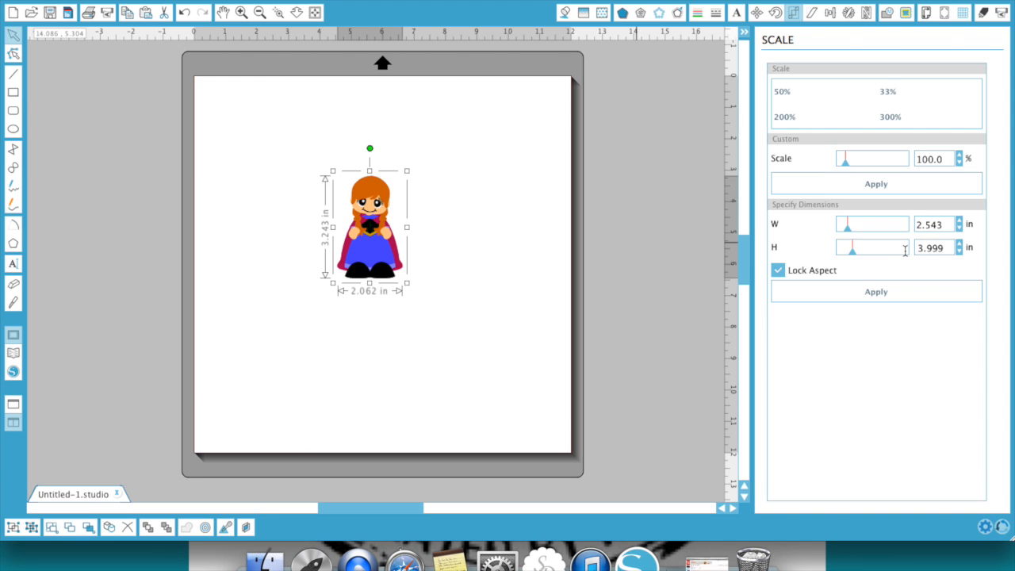
left_click(877, 293)
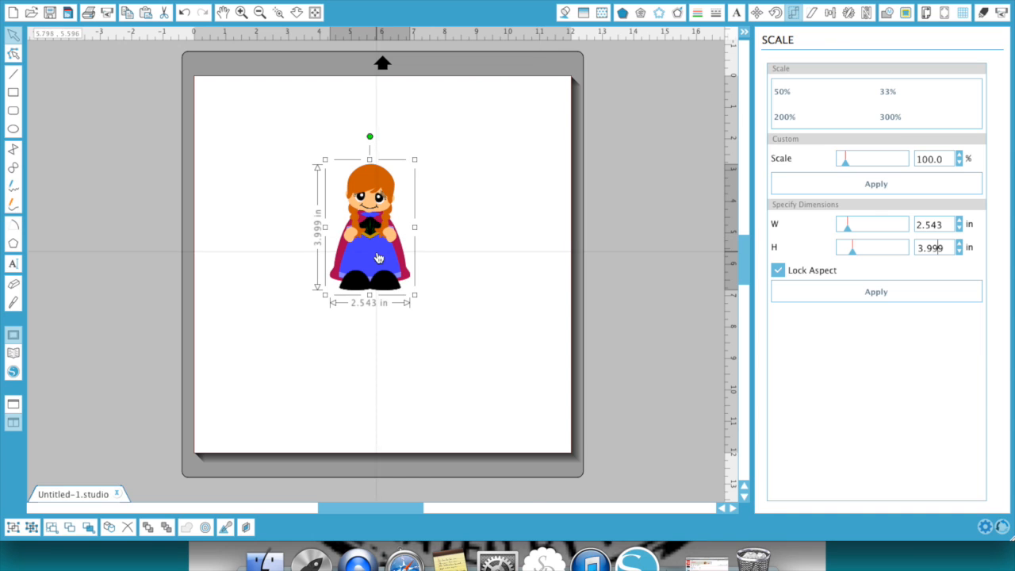
Step: Give all shapes of the figure a black line color
left_click(239, 16)
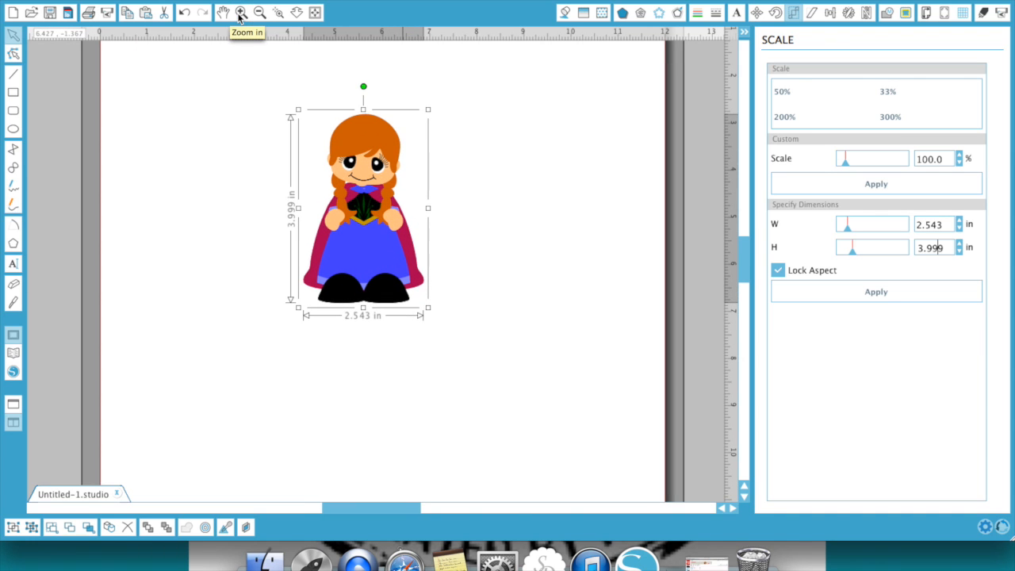
left_click(698, 18)
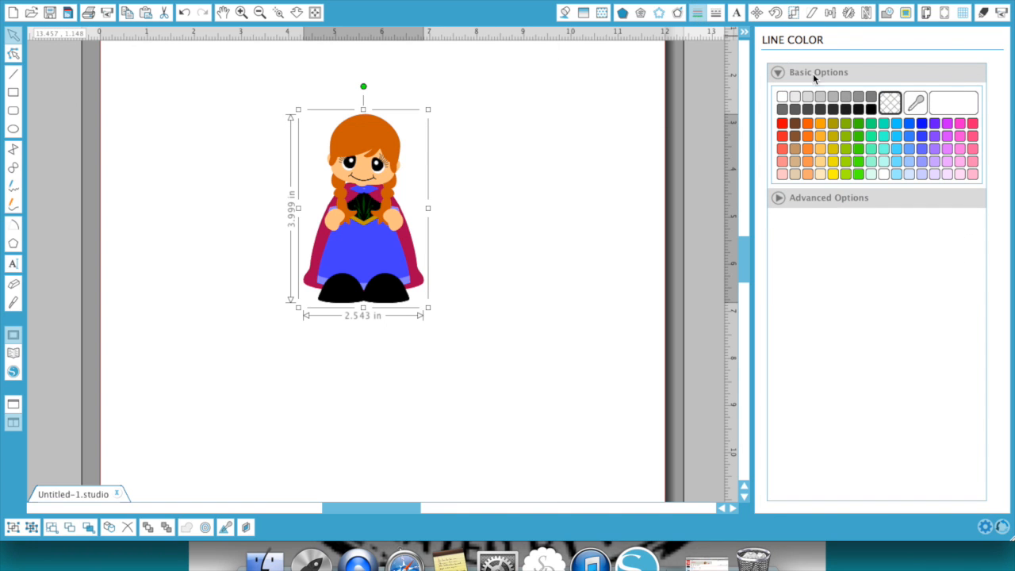
left_click(872, 109)
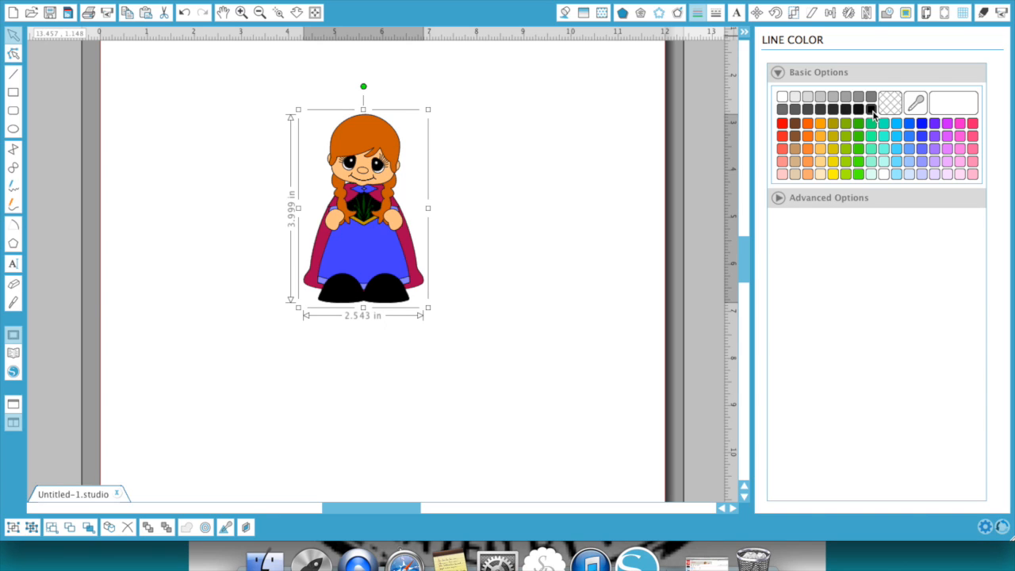
Step: In the cut settings, compare cutting by layer, return to cutting by color and turn on Auto Weld
left_click(981, 18)
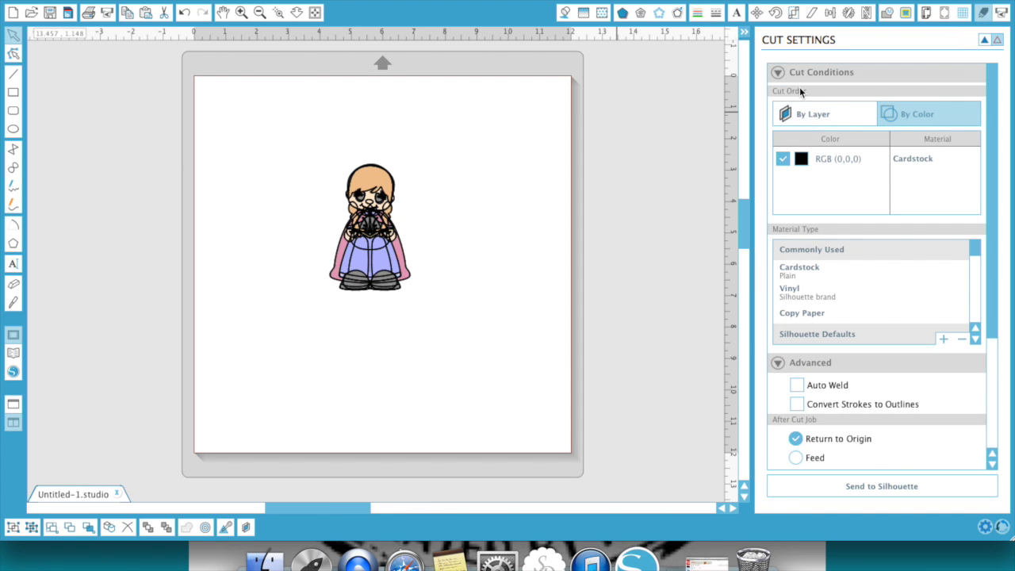
left_click(788, 112)
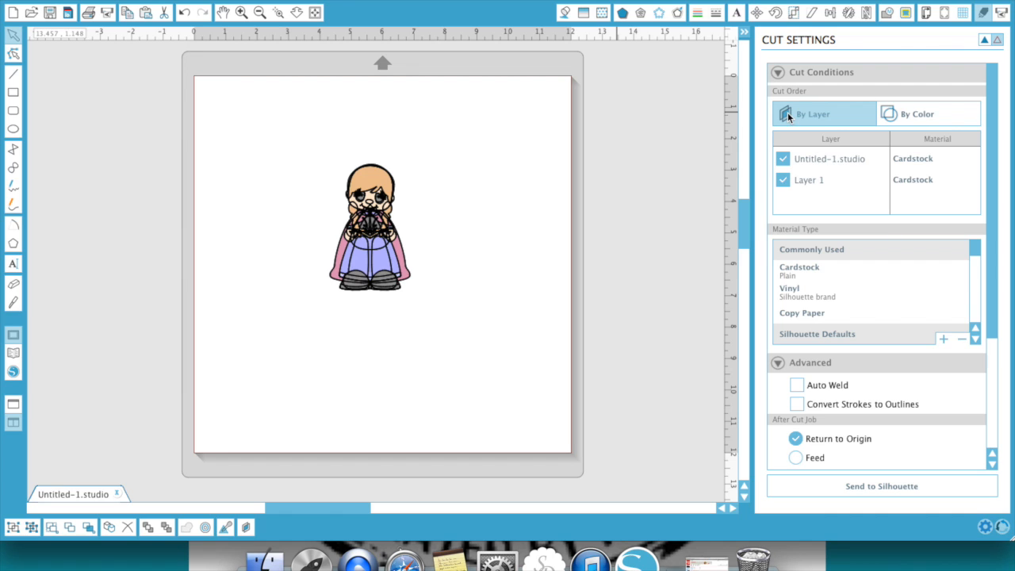
left_click(920, 115)
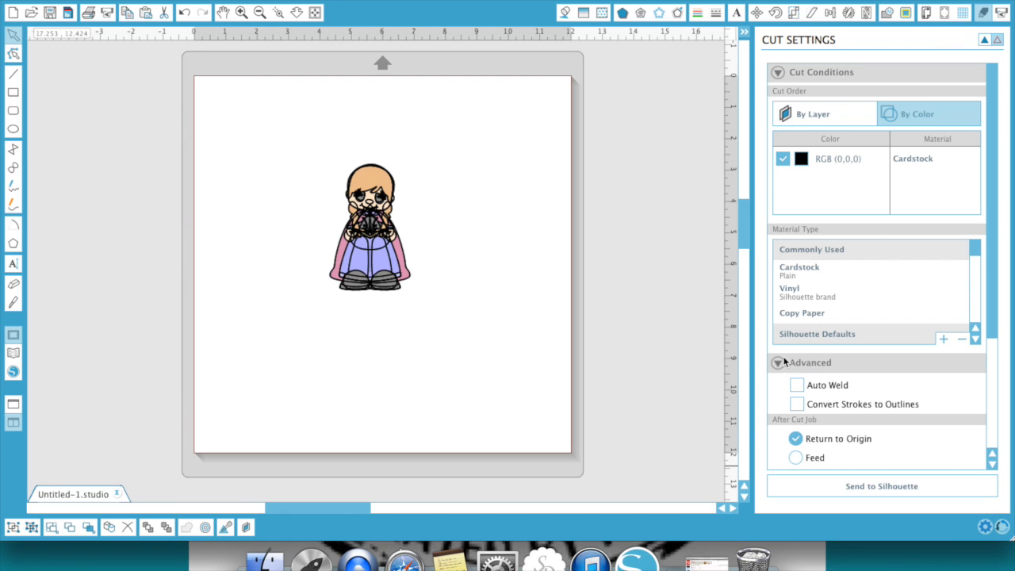
left_click(797, 386)
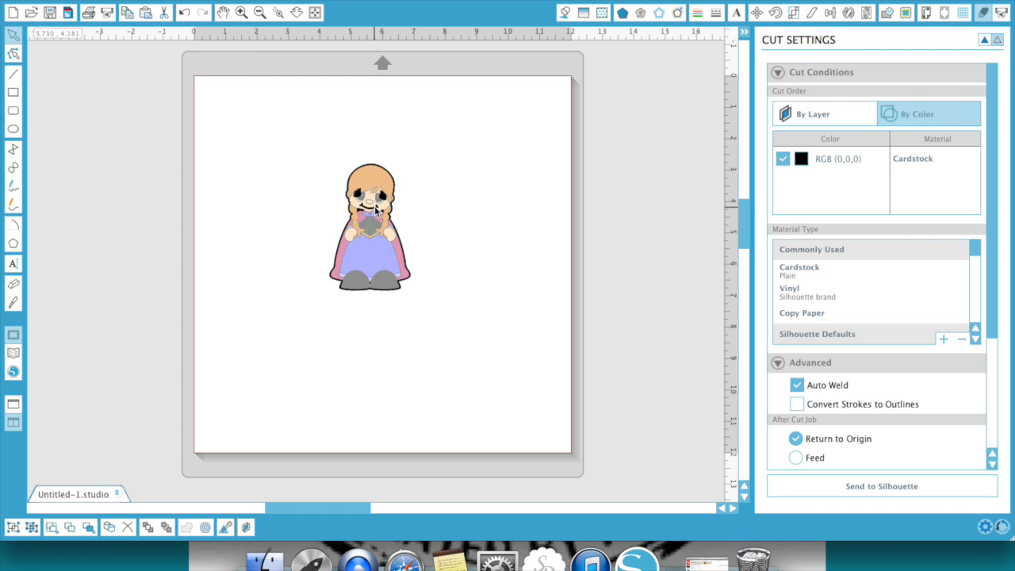
Step: Try a 0.01 in offset around the figure and delete the resulting offset outlines
left_click(744, 33)
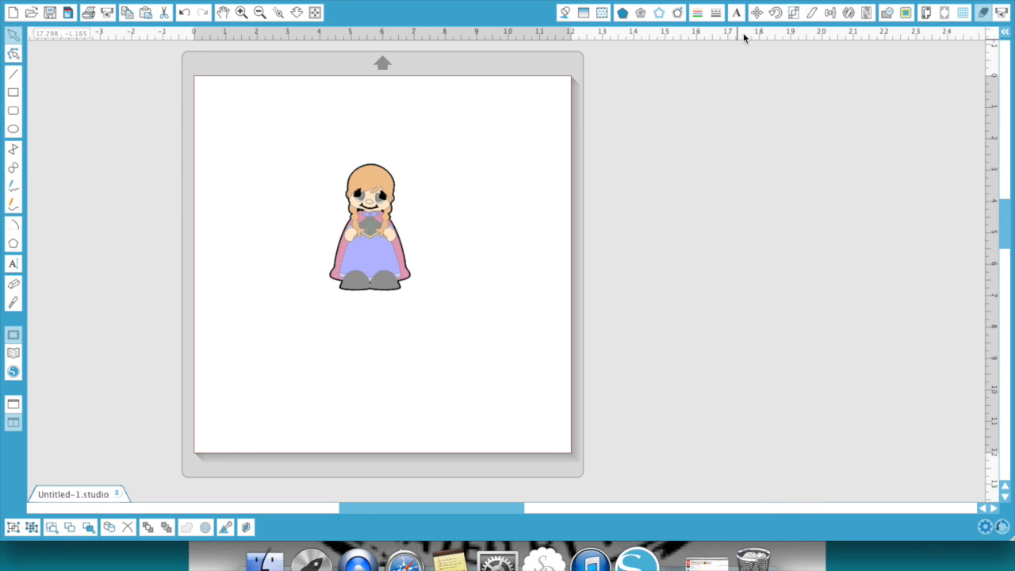
left_click(678, 13)
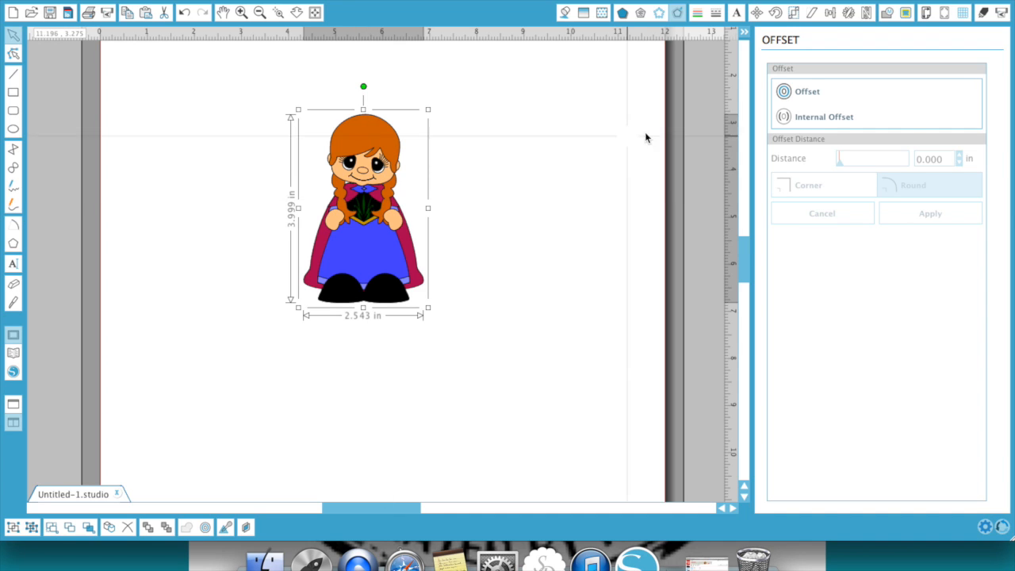
left_click(811, 94)
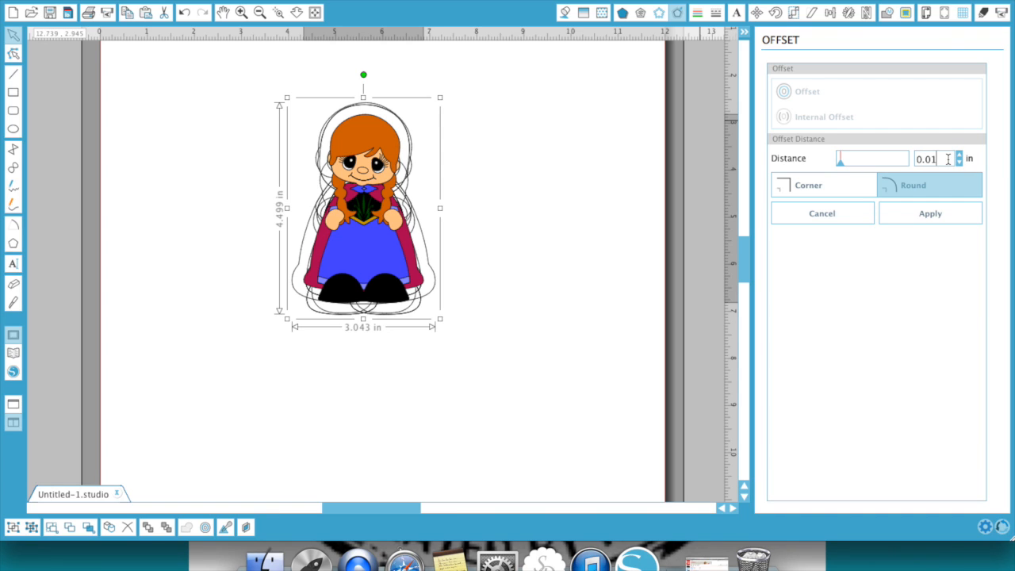
left_click(947, 209)
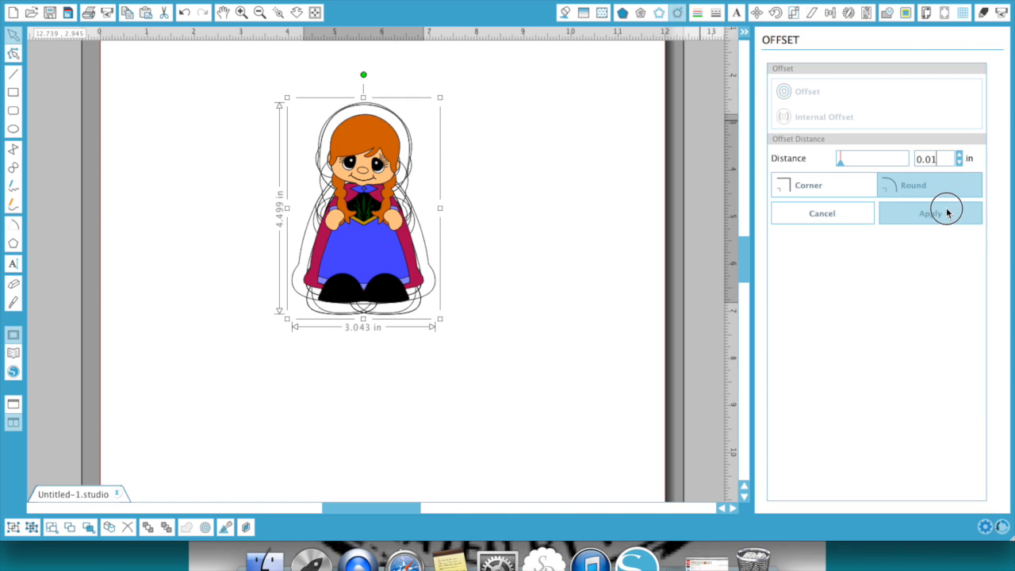
left_click(870, 115)
left_click_drag(419, 168, 595, 164)
key("Delete")
left_click(412, 142)
key("Delete")
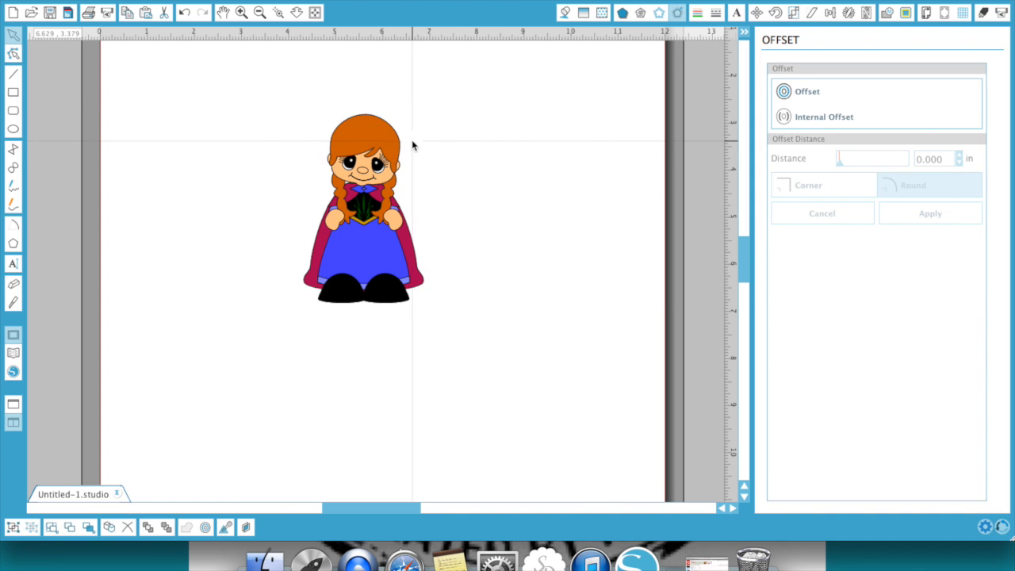
Step: Offset the figure by 0.01 in and move the figure aside from its new outline
left_click(386, 152)
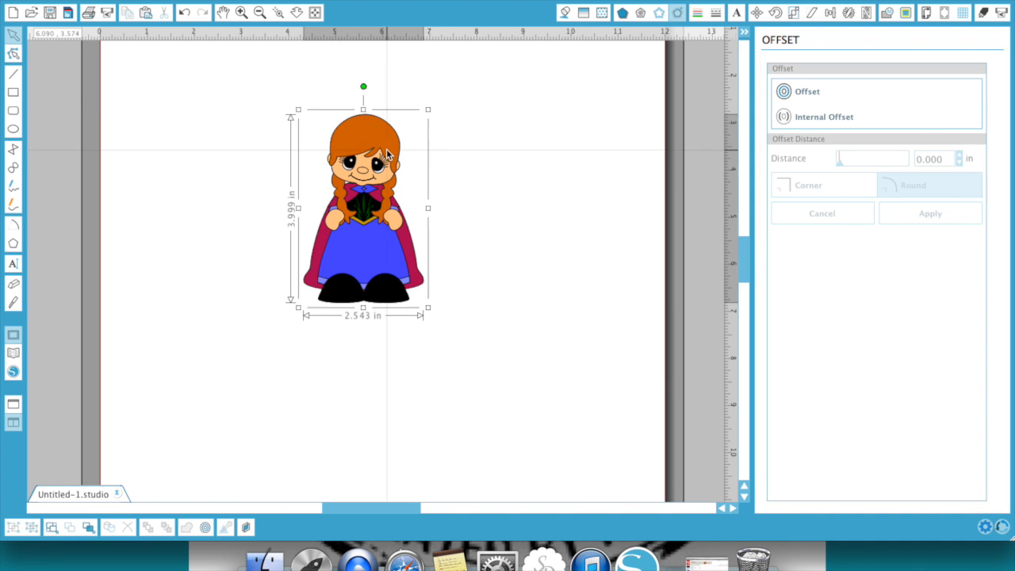
left_click(807, 92)
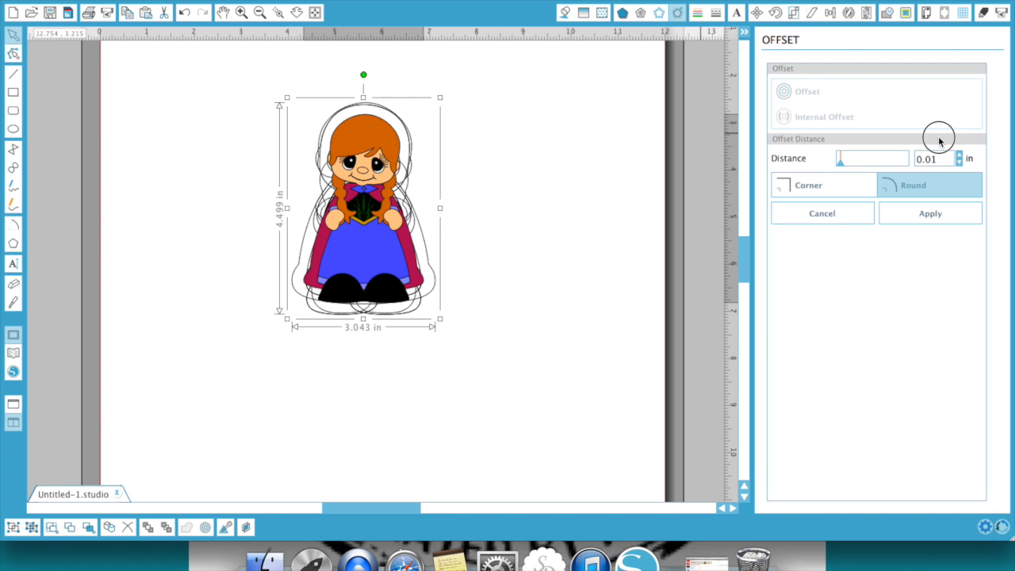
left_click(940, 141)
left_click(932, 214)
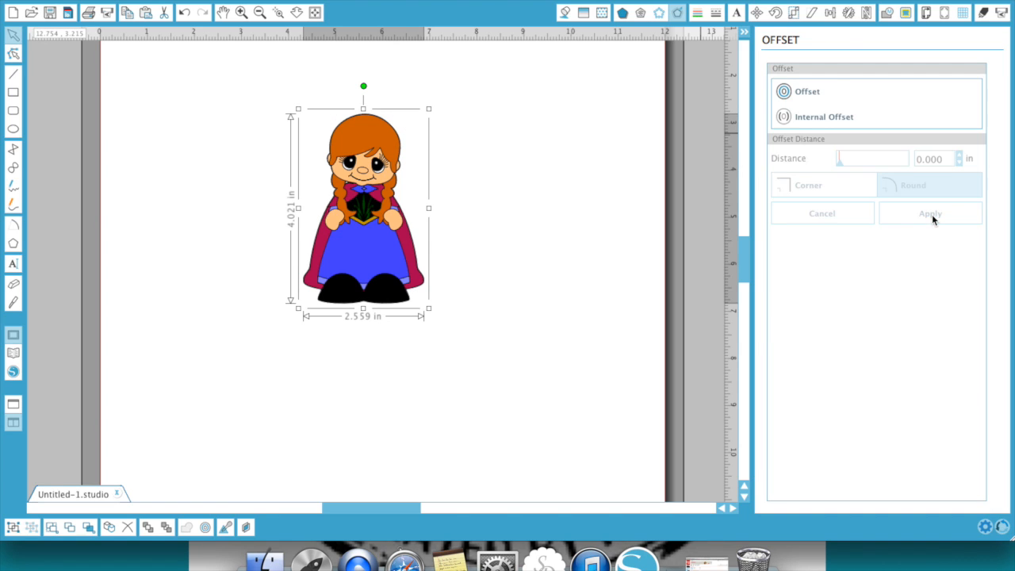
left_click_drag(353, 220, 534, 226)
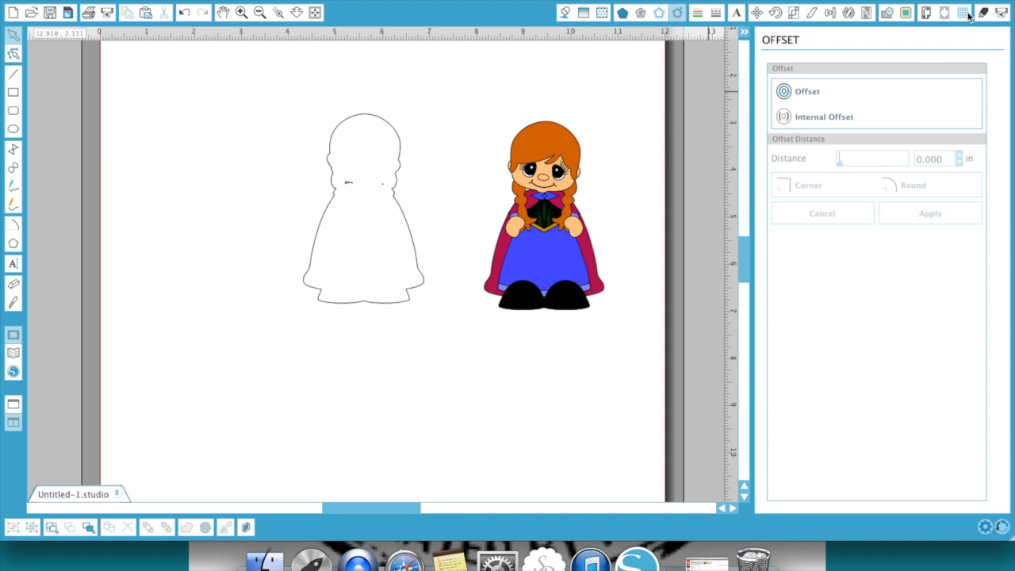
Step: Give the offset outline the near-black line color RGB (17,17,17) so it differs from the figure's black lines
left_click(396, 136)
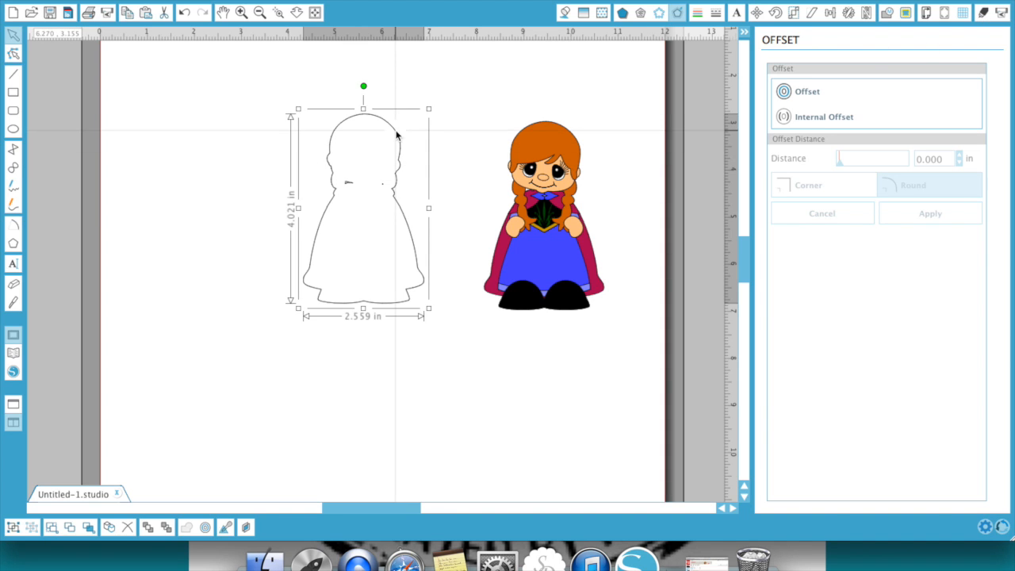
left_click(697, 14)
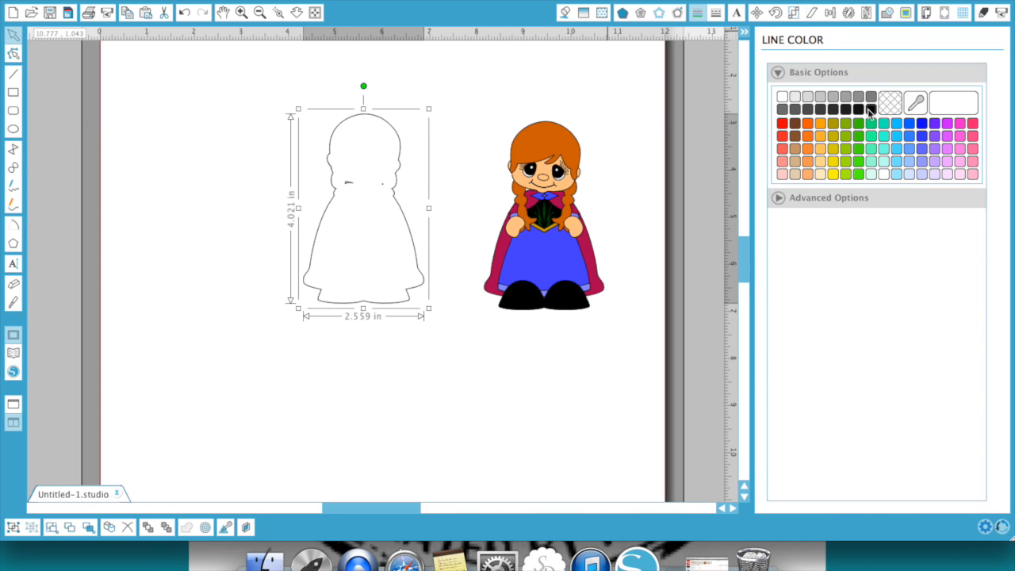
left_click(873, 110)
left_click(860, 113)
Step: In the cut settings, switch off cutting for RGB (0,0,0) and leave RGB (17,17,17) enabled
left_click(984, 13)
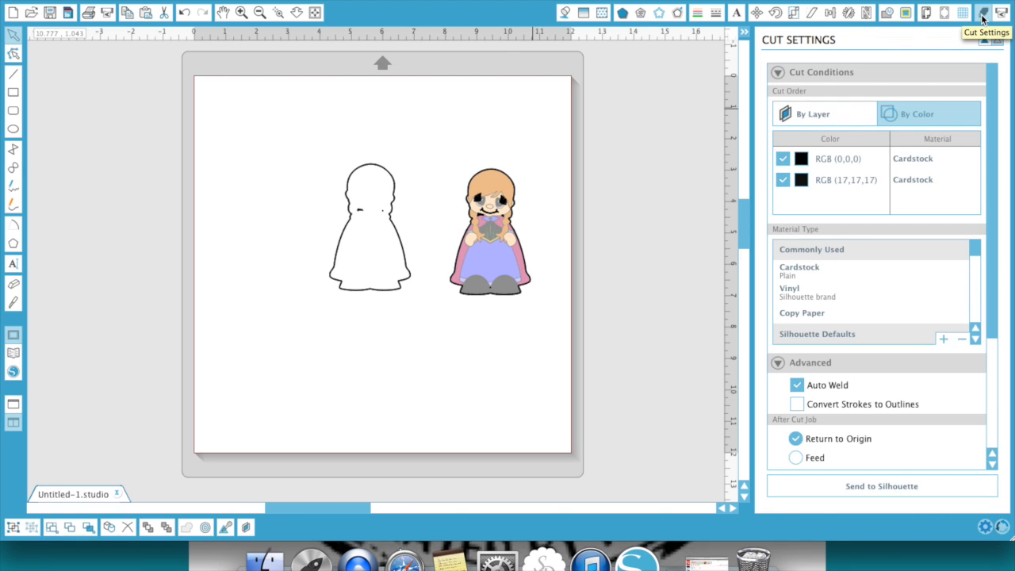
left_click(783, 159)
left_click(783, 160)
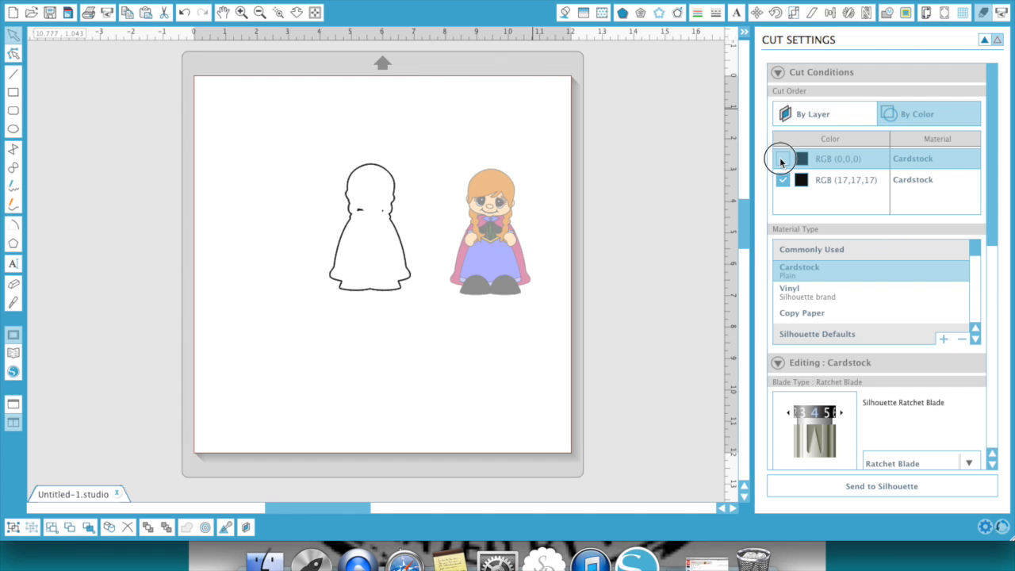
left_click(783, 159)
left_click(747, 31)
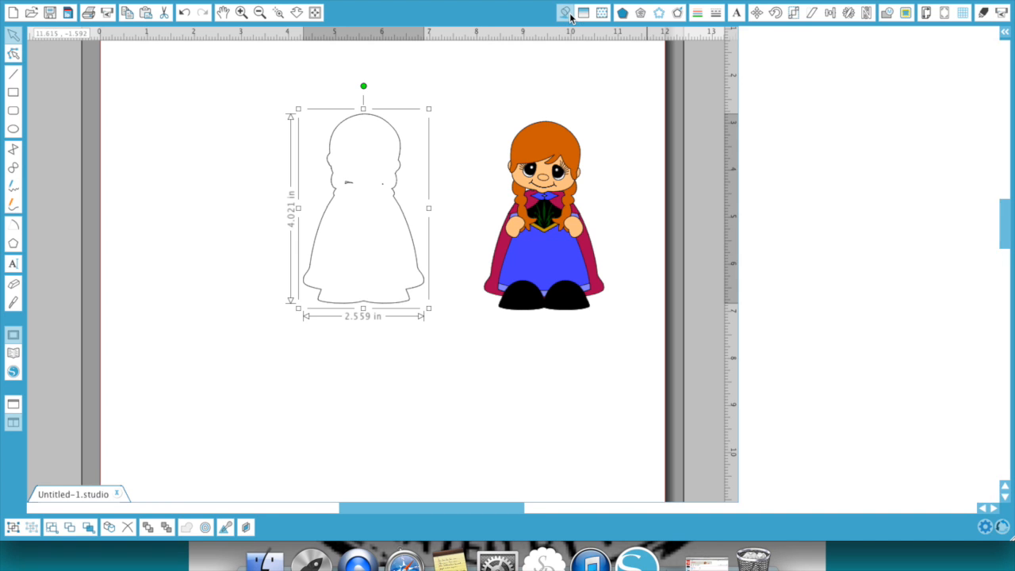
Step: Move the figure back over its offset outline, center-align the two and check the cut preview
left_click(565, 12)
left_click_drag(544, 214, 364, 208)
left_click_drag(280, 64, 506, 341)
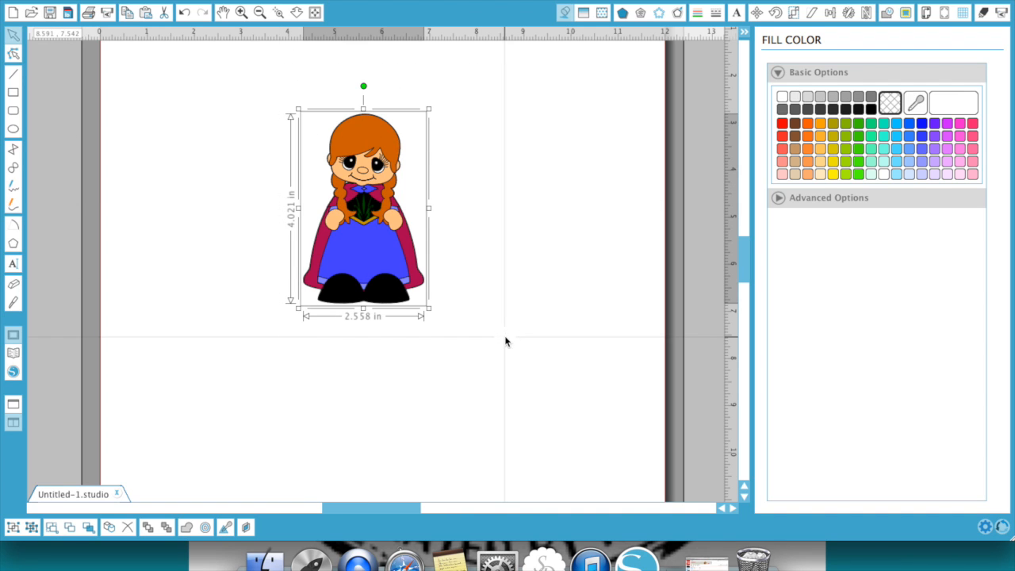
left_click(833, 10)
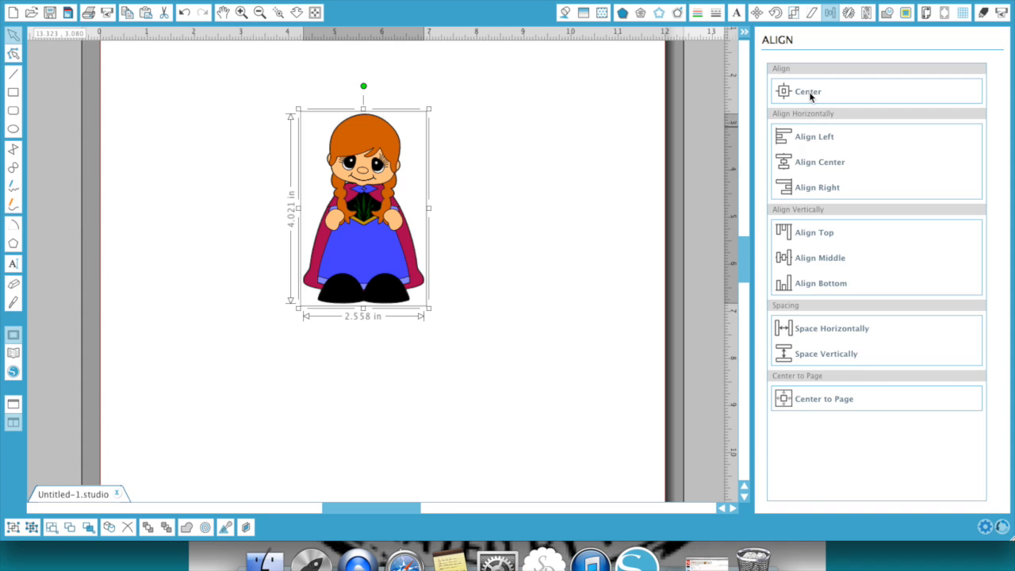
left_click(802, 89)
left_click(984, 14)
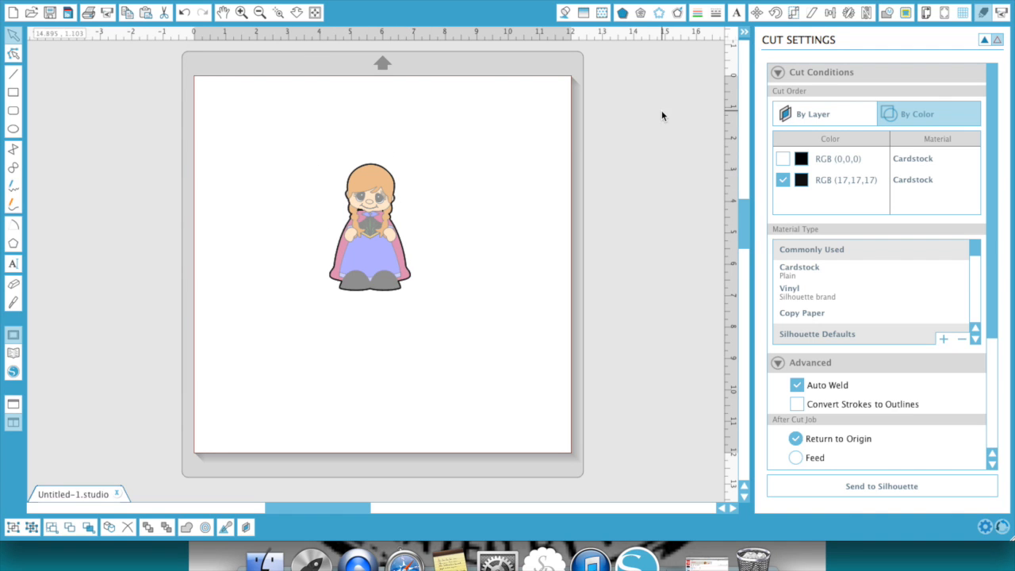
left_click(746, 31)
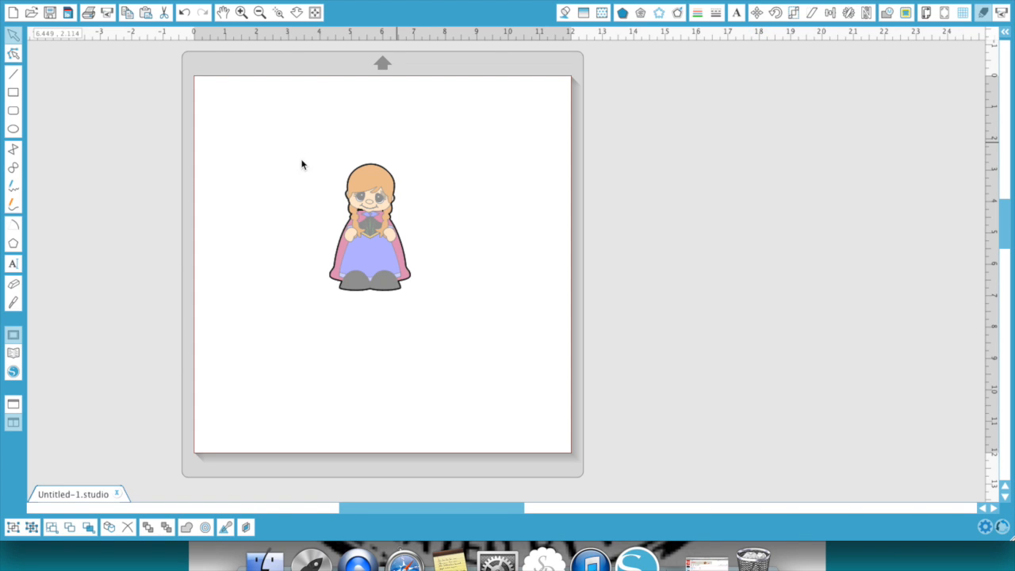
Step: Group the figure with its offset outline and move it off the cutting mat
left_click(565, 12)
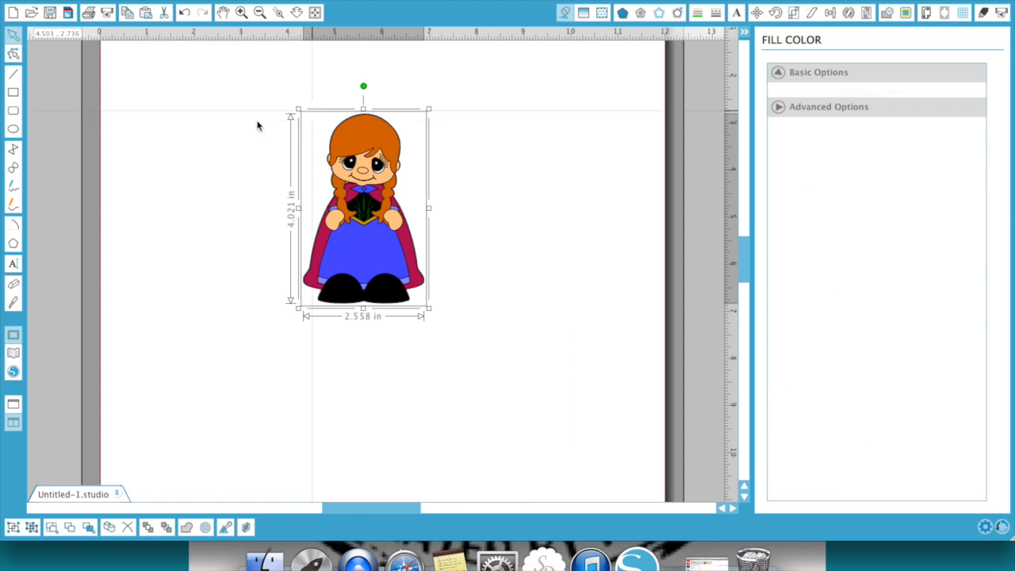
left_click(361, 123)
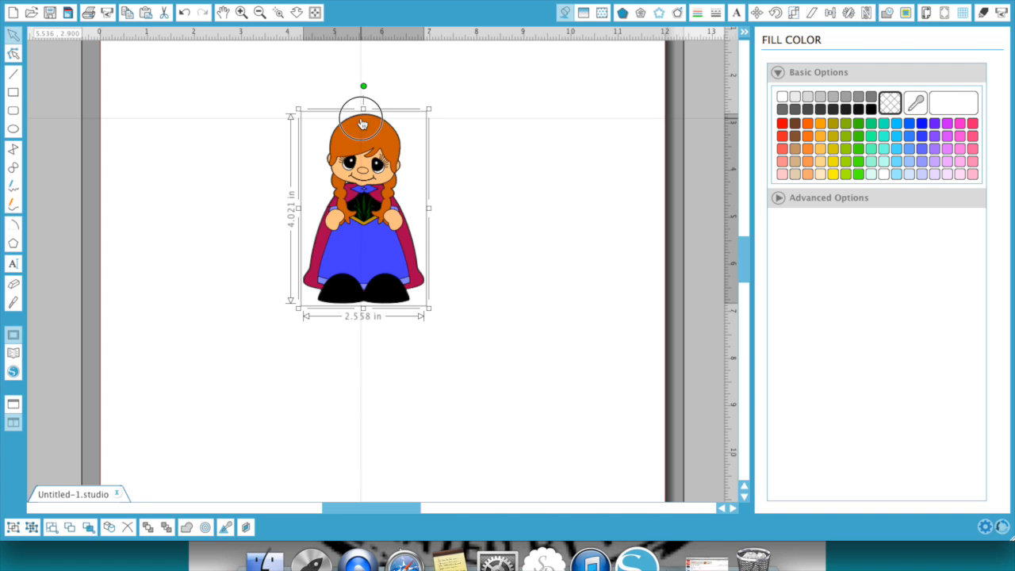
right_click(388, 129)
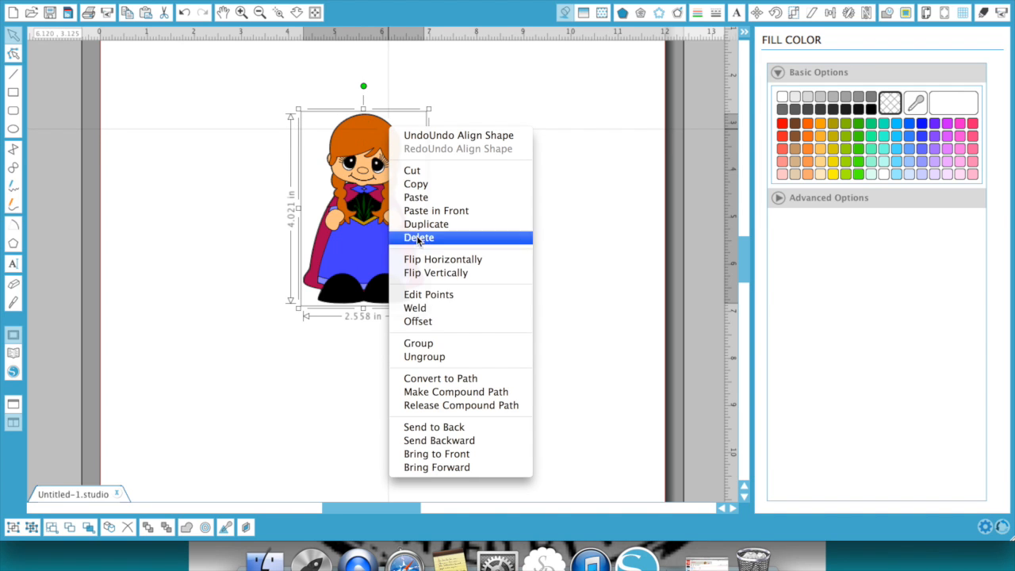
left_click(435, 345)
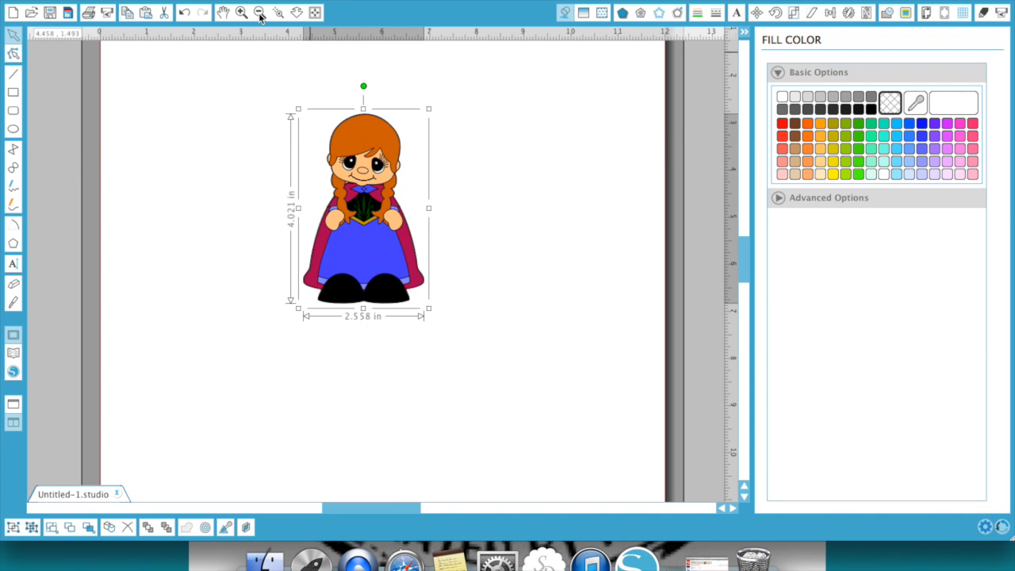
left_click(259, 14)
left_click_drag(369, 188, 696, 113)
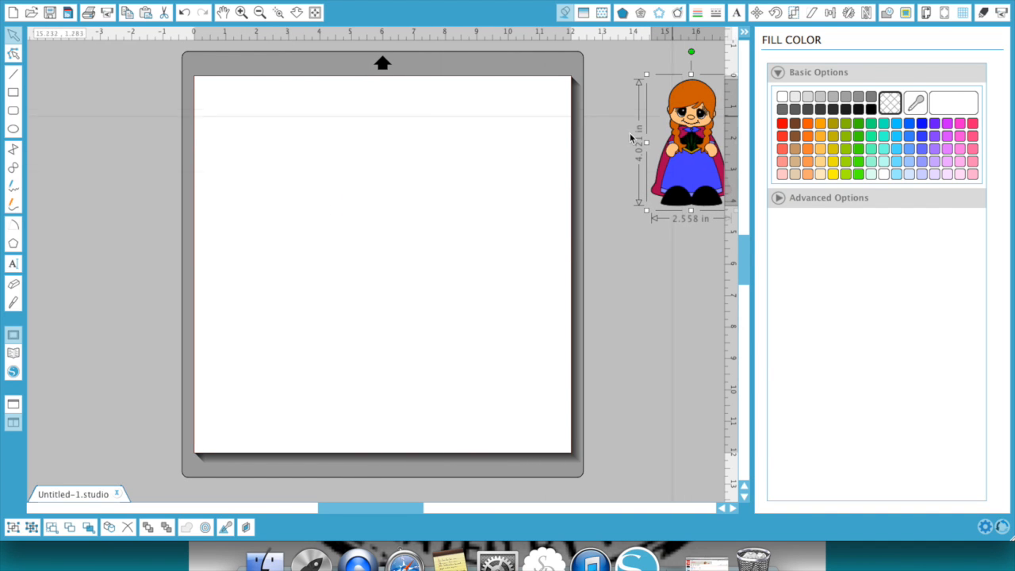
Step: Add the design SD frozen all 20145 from the library's Frozen folder and ungroup its pieces
left_click(14, 354)
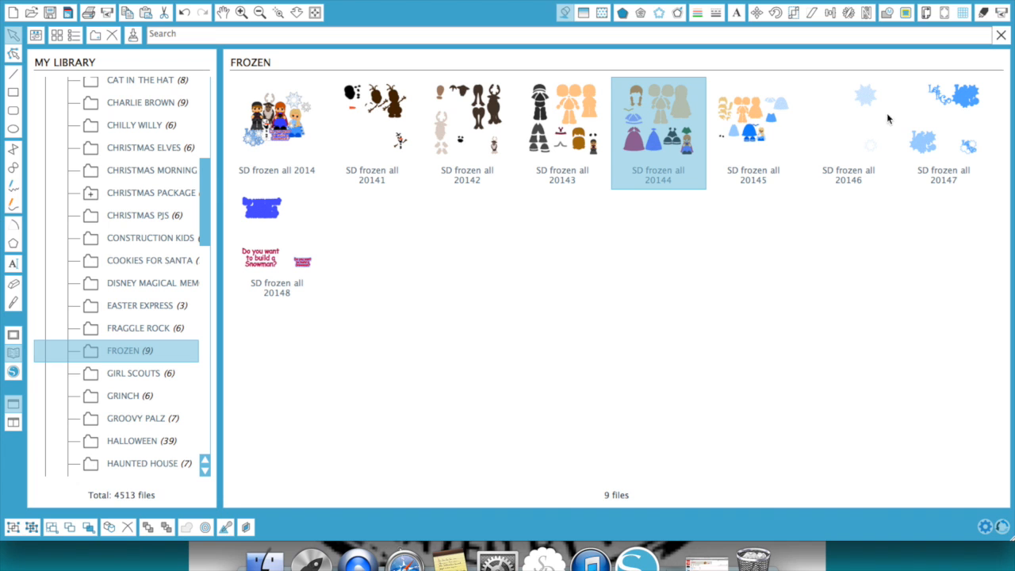
left_click(750, 145)
double_click(750, 145)
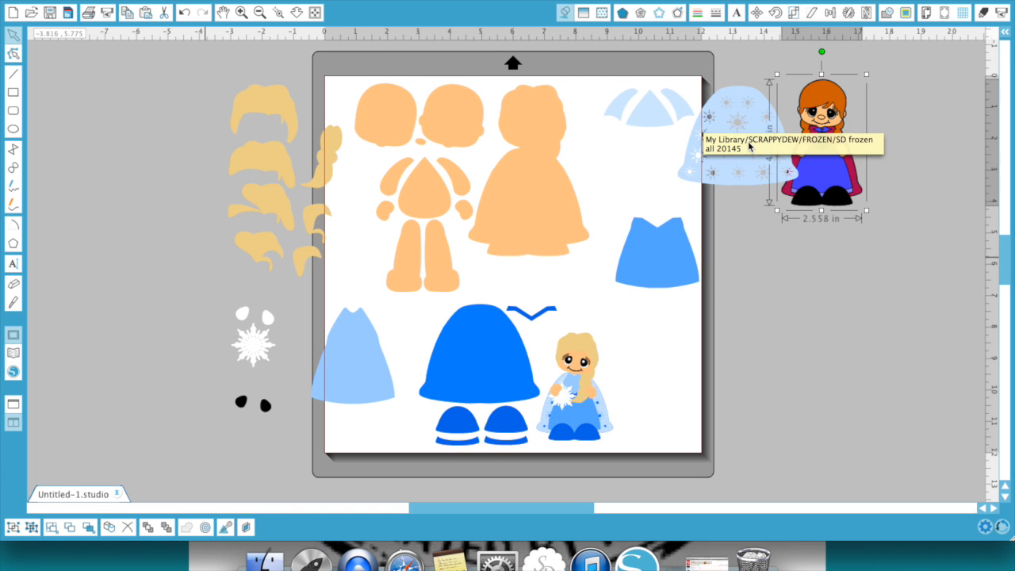
left_click_drag(723, 168, 700, 164)
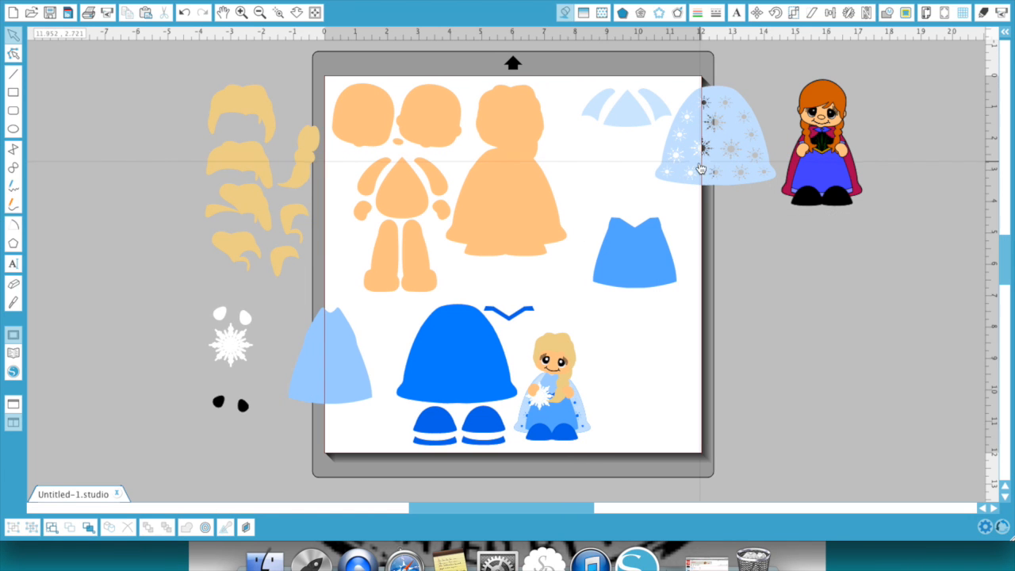
right_click(539, 388)
left_click(560, 414)
left_click(695, 381)
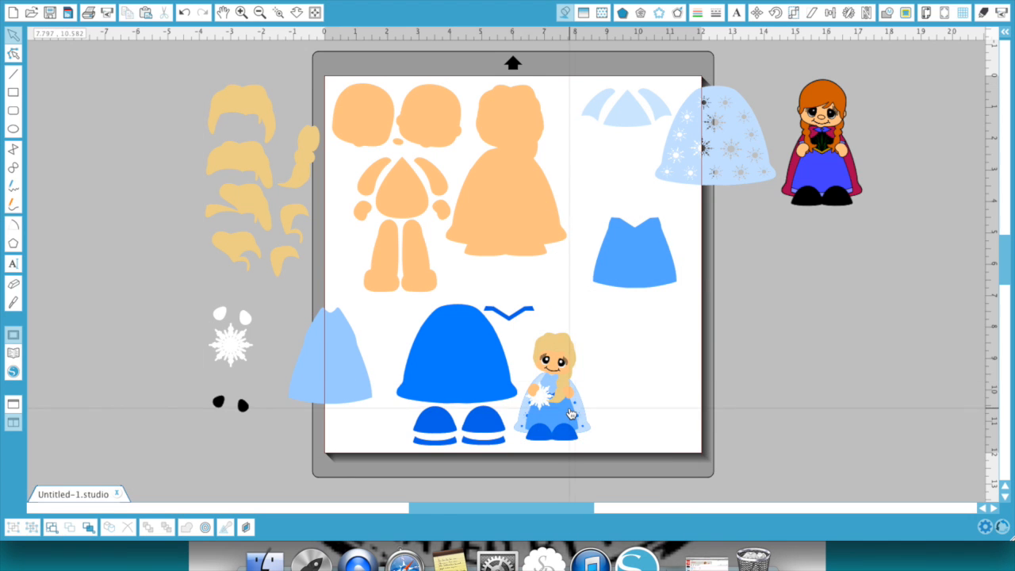
Step: Keep only the assembled blonde girl from the added design, delete the loose pieces and place her on the page
left_click_drag(563, 404, 963, 399)
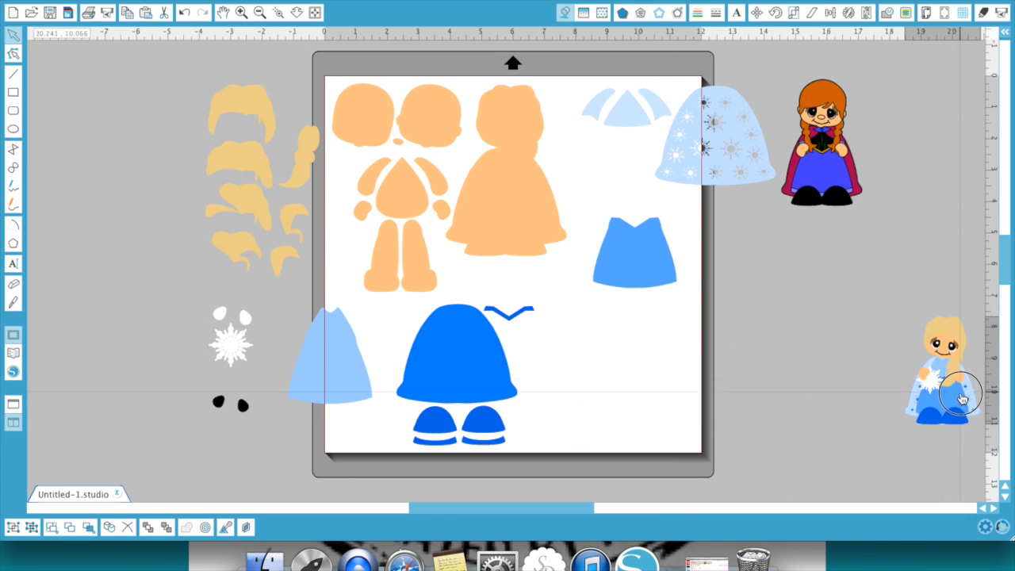
left_click(704, 100)
key("Delete")
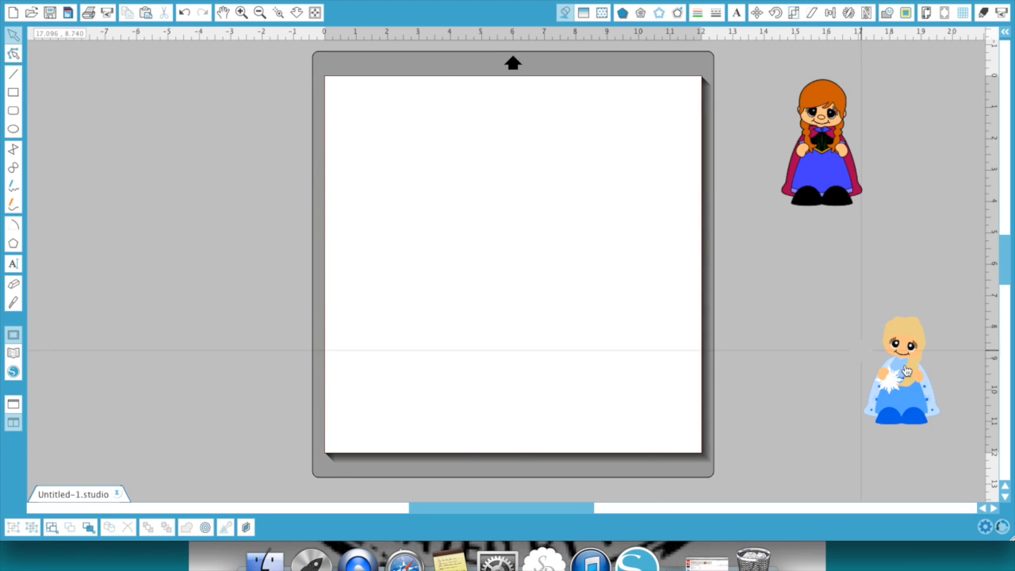
left_click_drag(908, 371, 507, 267)
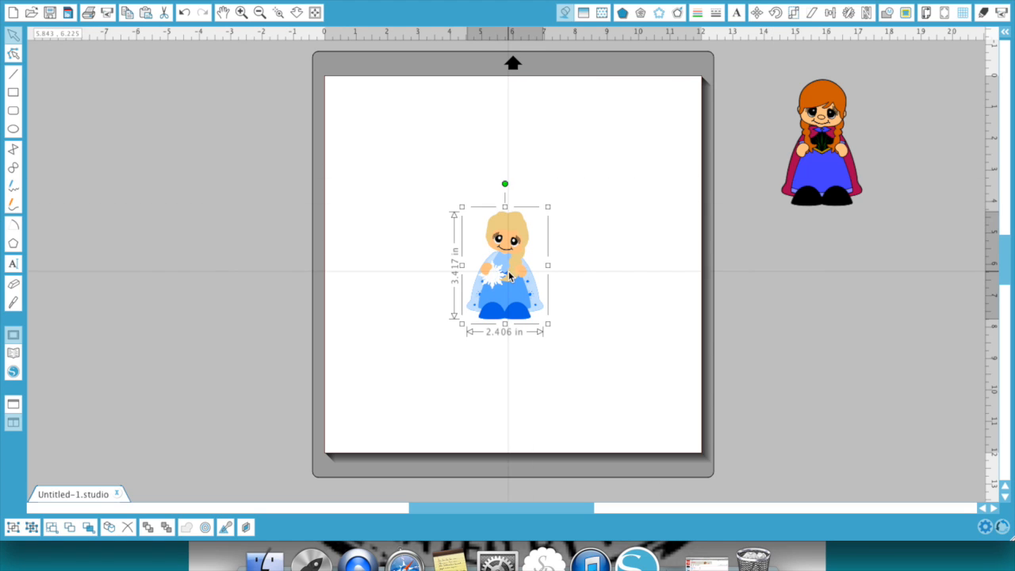
Step: Try to set the blonde girl's height to 4.00 in with the aspect ratio locked
left_click(796, 13)
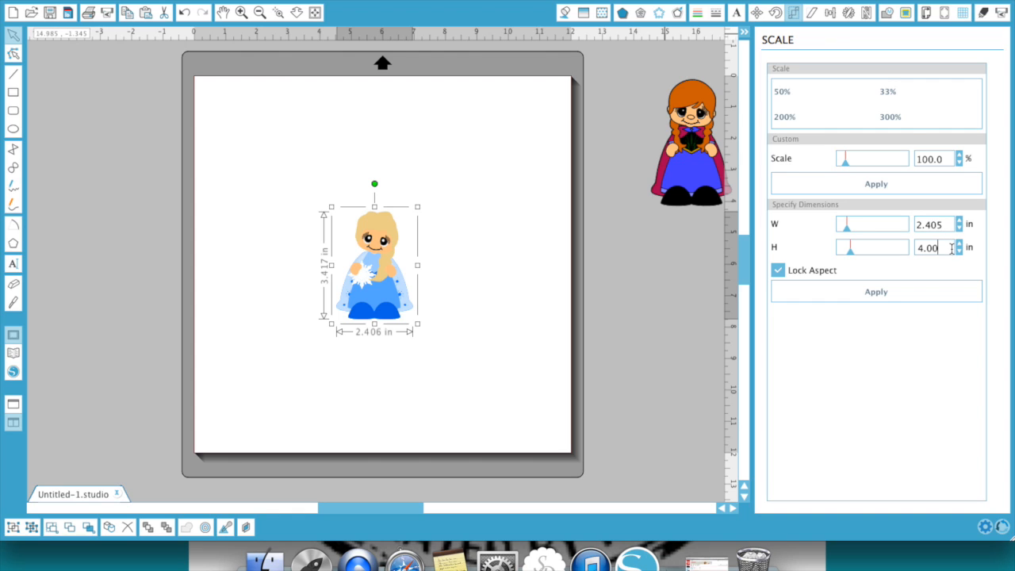
left_click(973, 278)
left_click(786, 273)
left_click(820, 291)
left_click(439, 315)
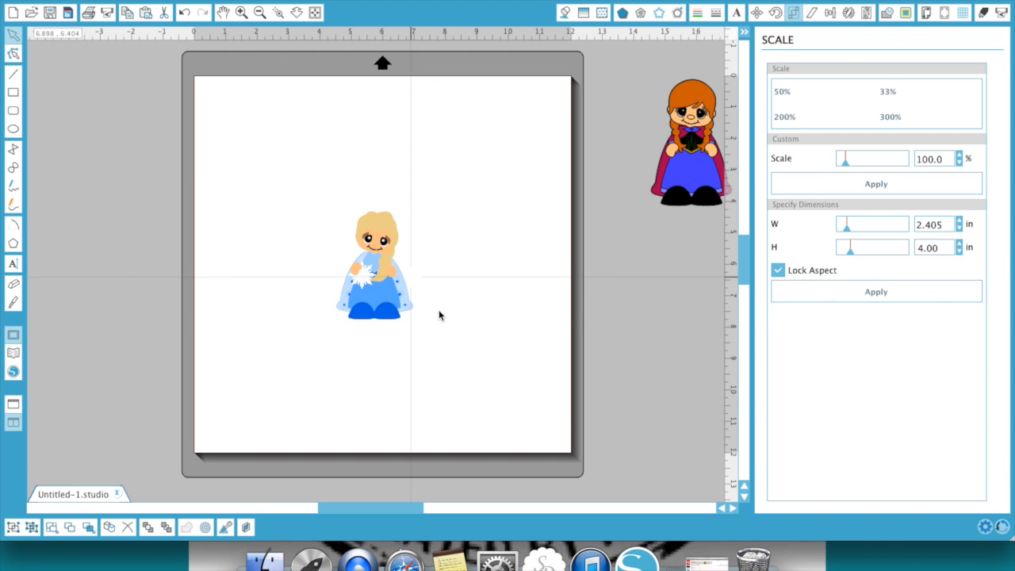
Step: Scale the blonde girl to a height of 4 in with her aspect ratio locked
left_click(373, 306)
left_click(951, 248)
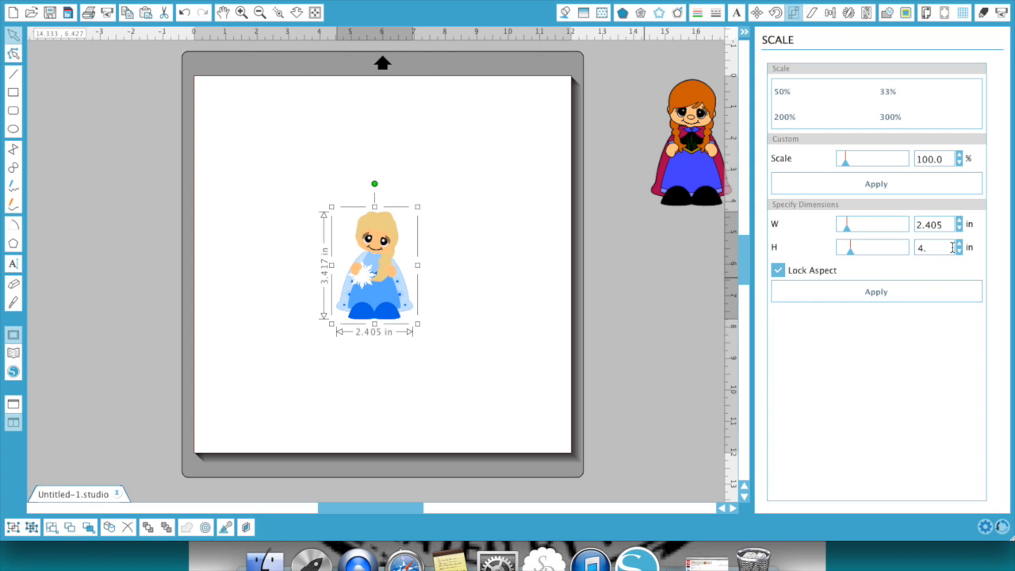
key("Return")
left_click(913, 301)
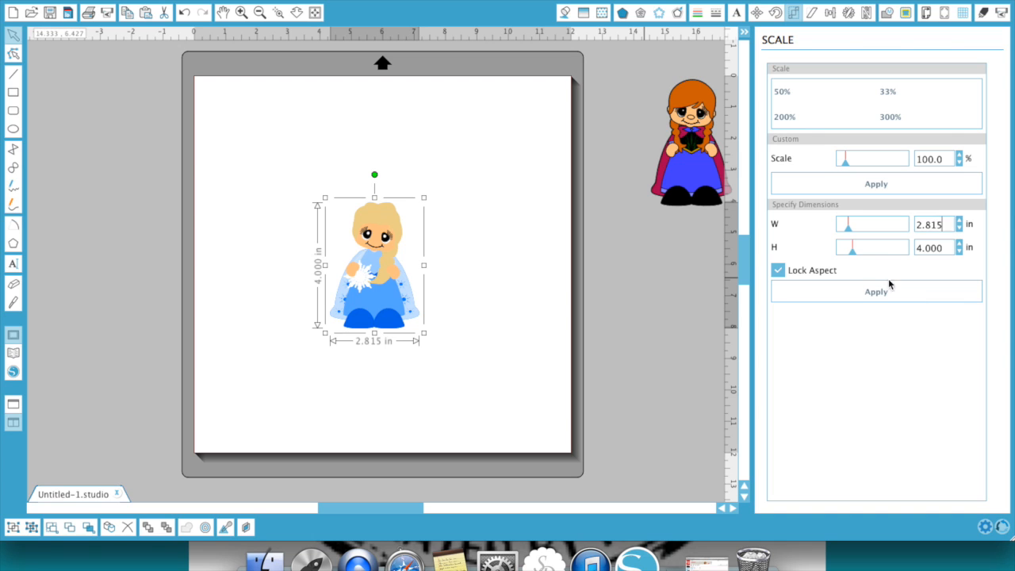
Step: Give the blonde girl black lines and add a rounded offset outline at a distance of 0.01 in
left_click(696, 13)
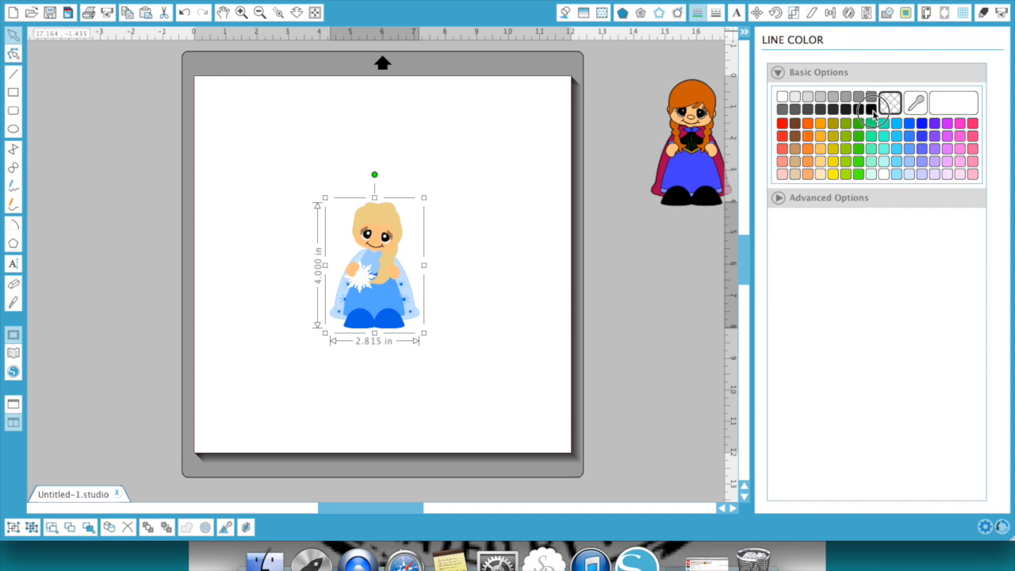
left_click(873, 111)
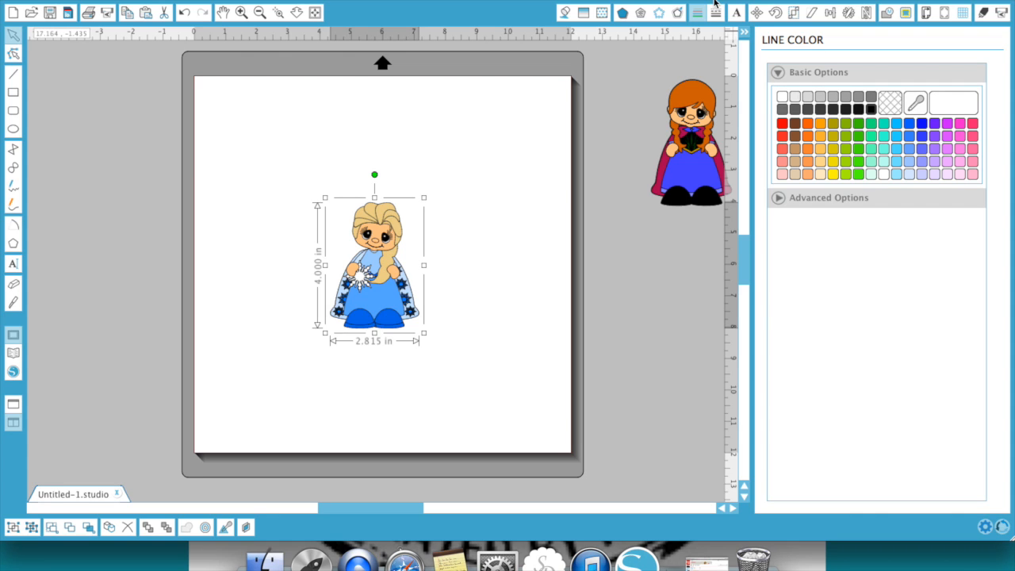
left_click(679, 16)
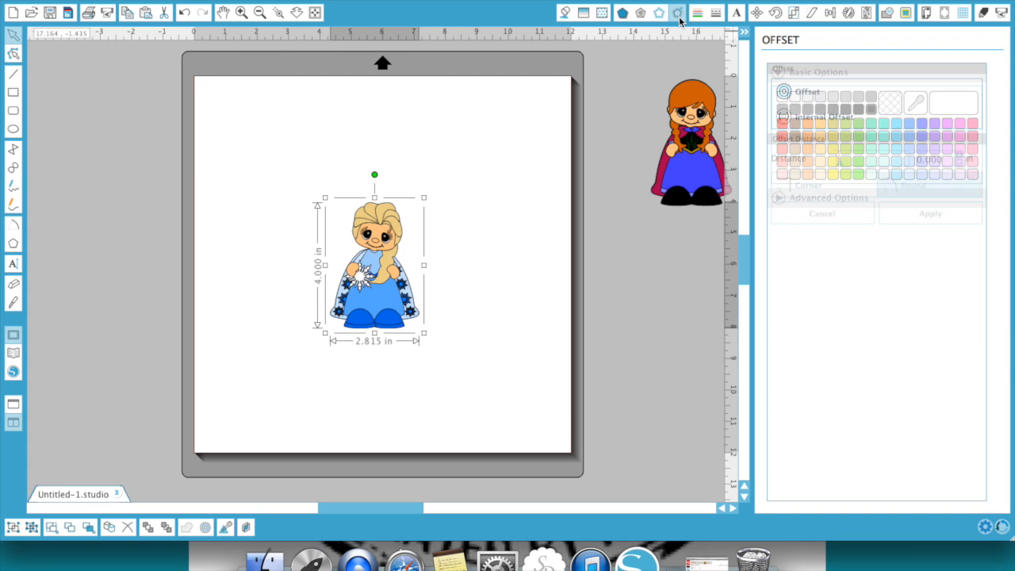
left_click(807, 95)
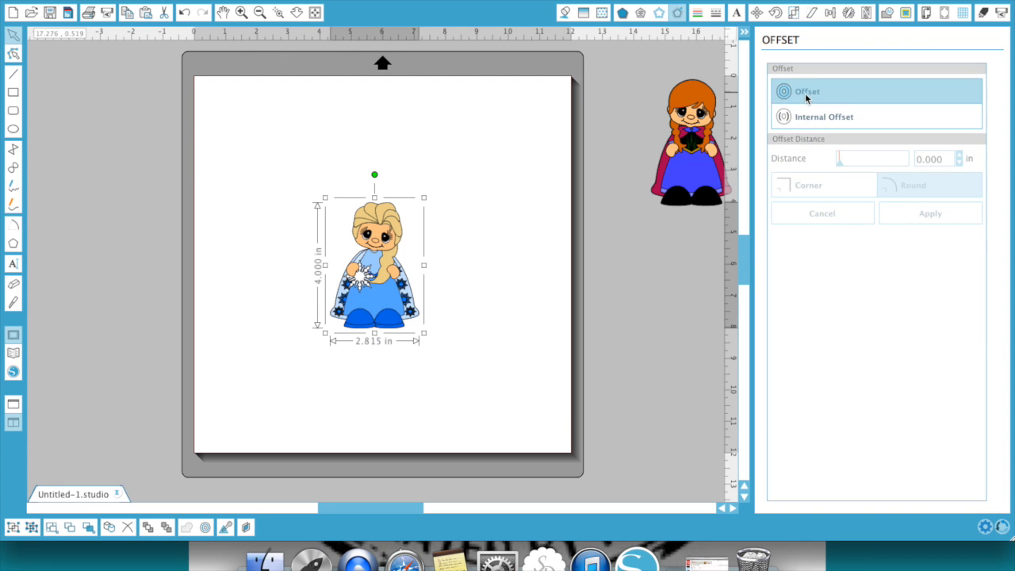
left_click(950, 161)
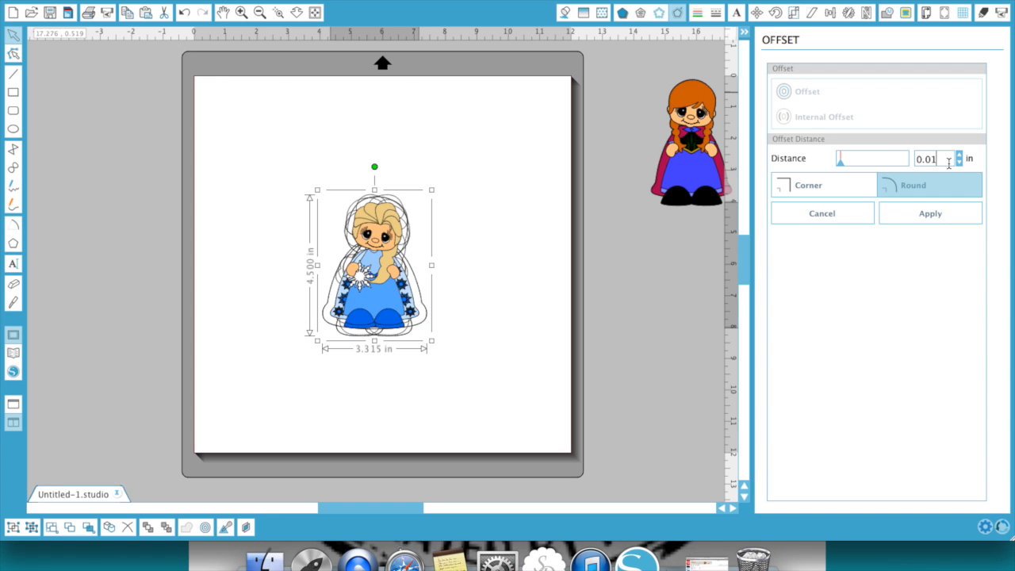
left_click(932, 216)
left_click(932, 223)
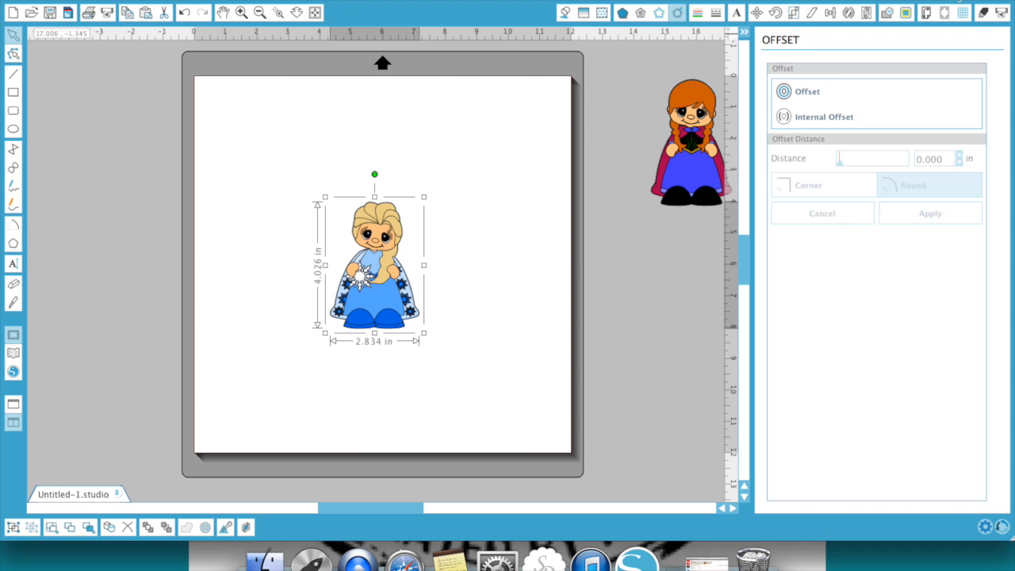
Step: Move the blonde girl off her offset outline and set the outline's line color to near-black RGB (17,17,17)
left_click(983, 14)
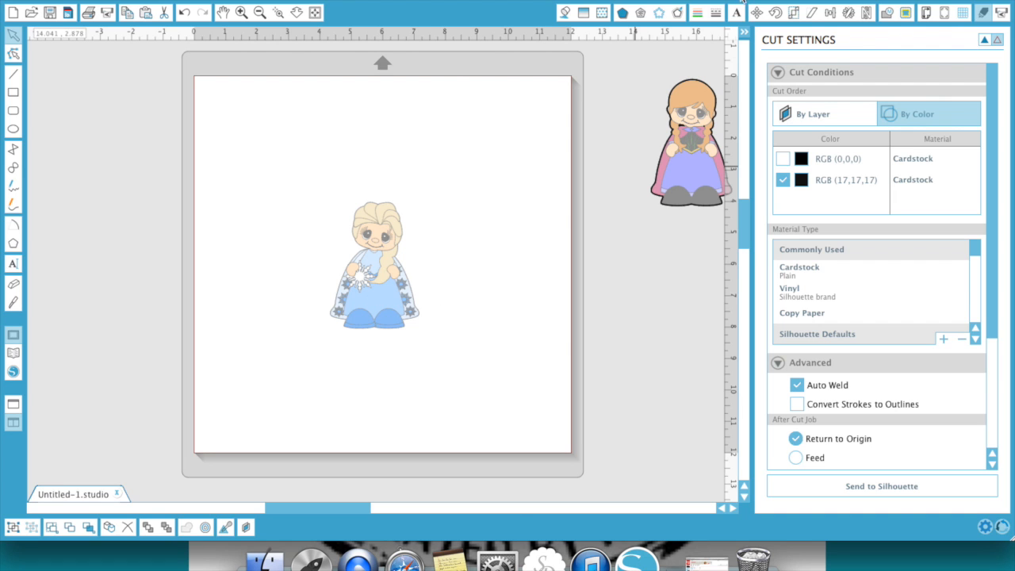
left_click(746, 33)
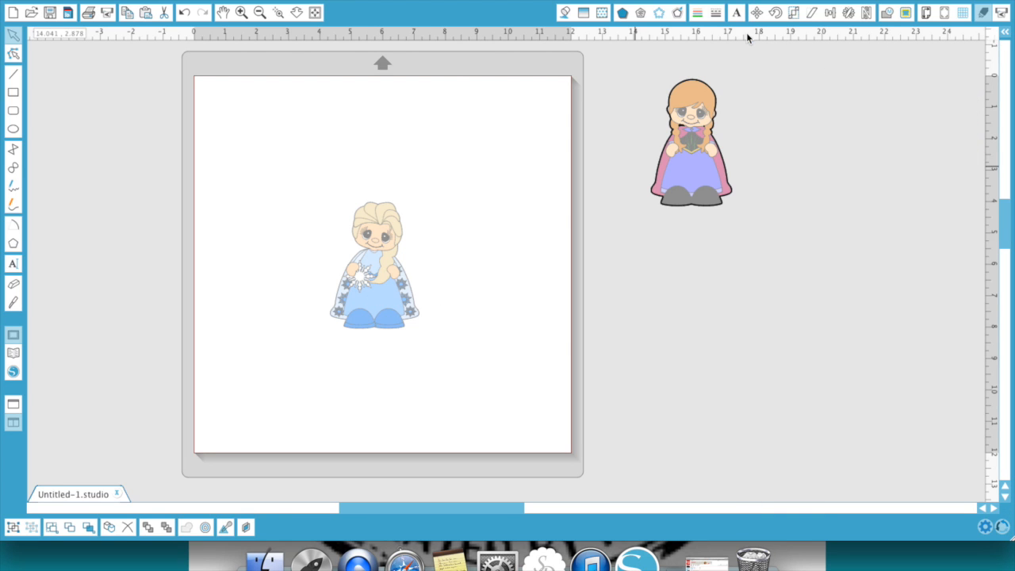
left_click(697, 16)
left_click_drag(380, 300, 395, 299)
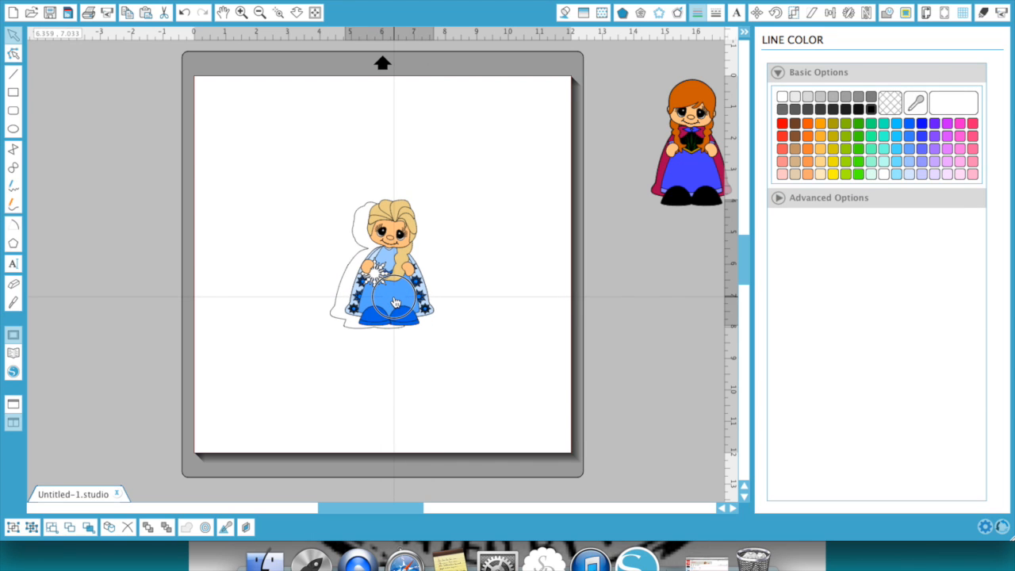
left_click(358, 244)
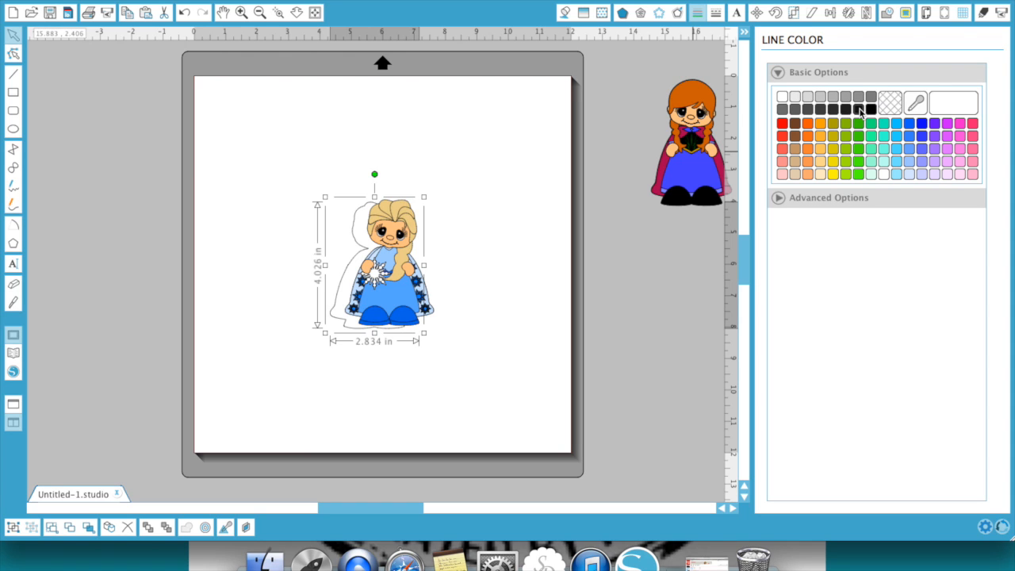
Step: Center the blonde girl and her offset outline on each other and group them
left_click(437, 171)
left_click_drag(365, 187, 463, 345)
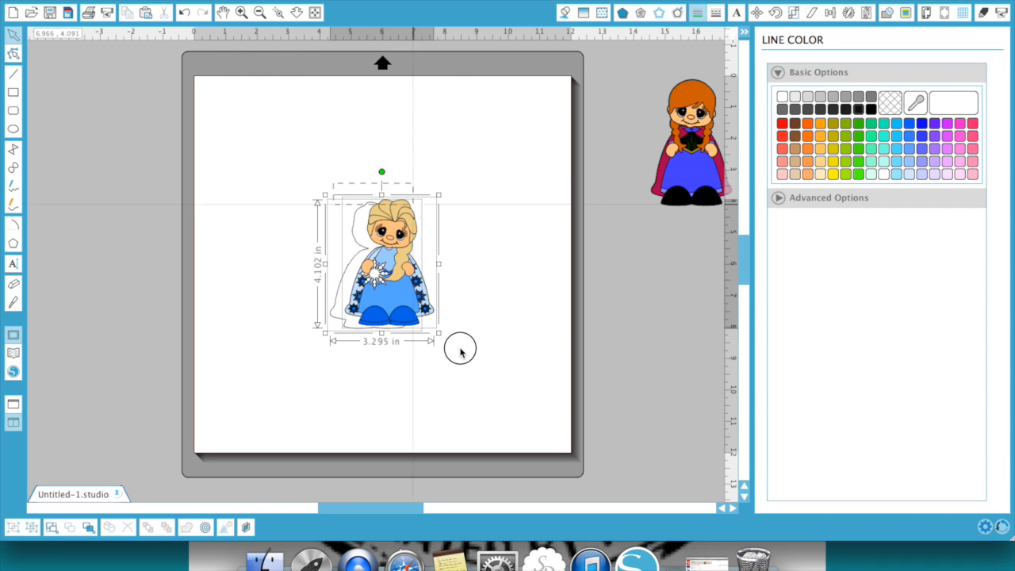
left_click(830, 12)
left_click(806, 92)
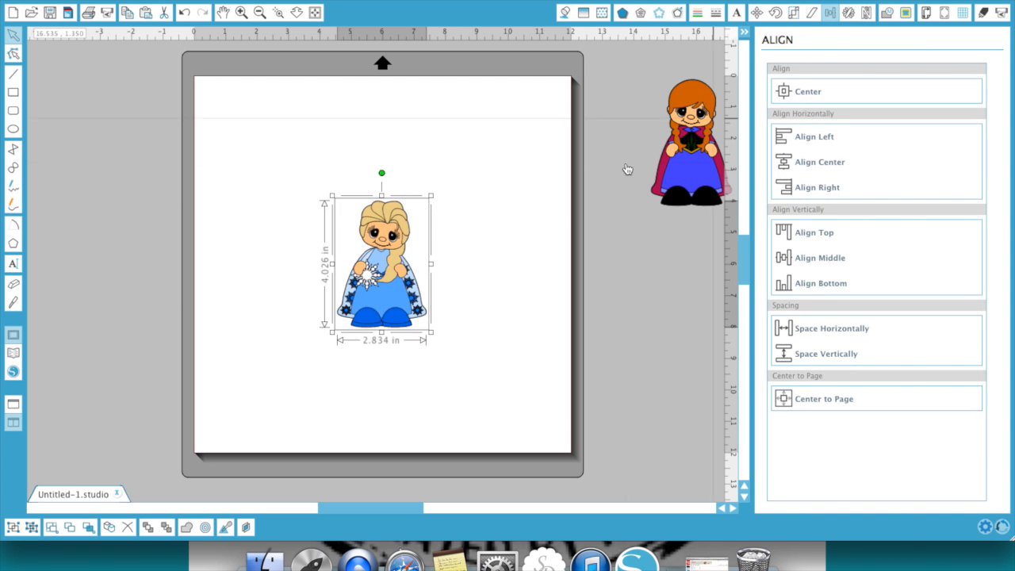
left_click(508, 238)
left_click_drag(344, 188, 447, 344)
right_click(376, 288)
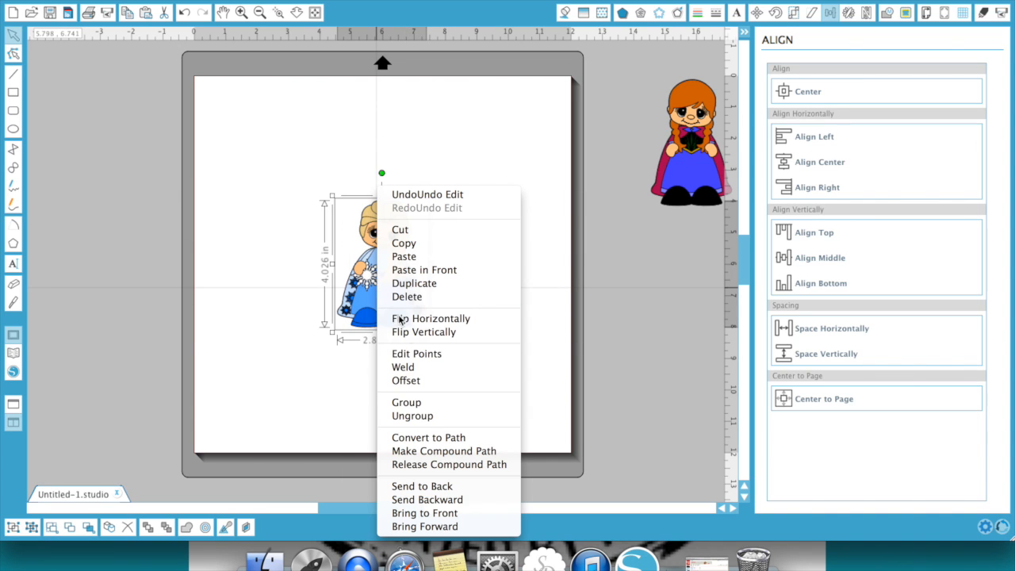
left_click(424, 403)
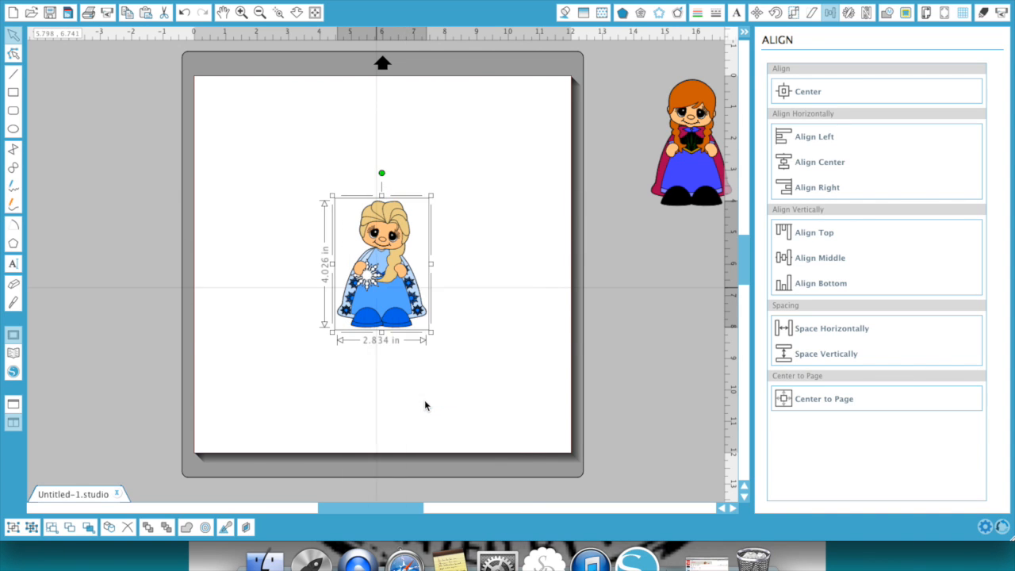
Step: Check the by-color cut preview of both girls in the cut settings
left_click(983, 12)
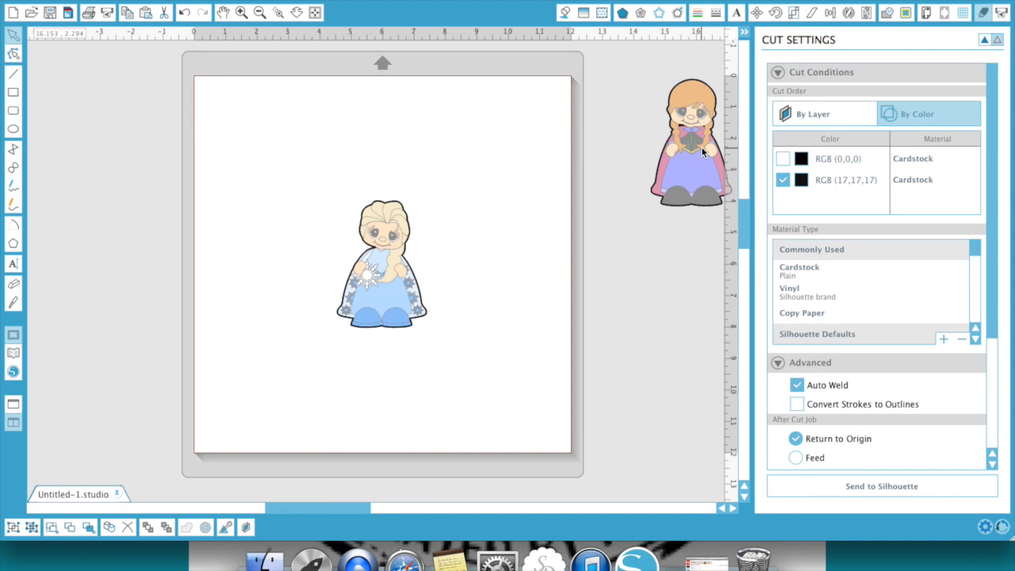
left_click(501, 150)
left_click(691, 167)
left_click(745, 35)
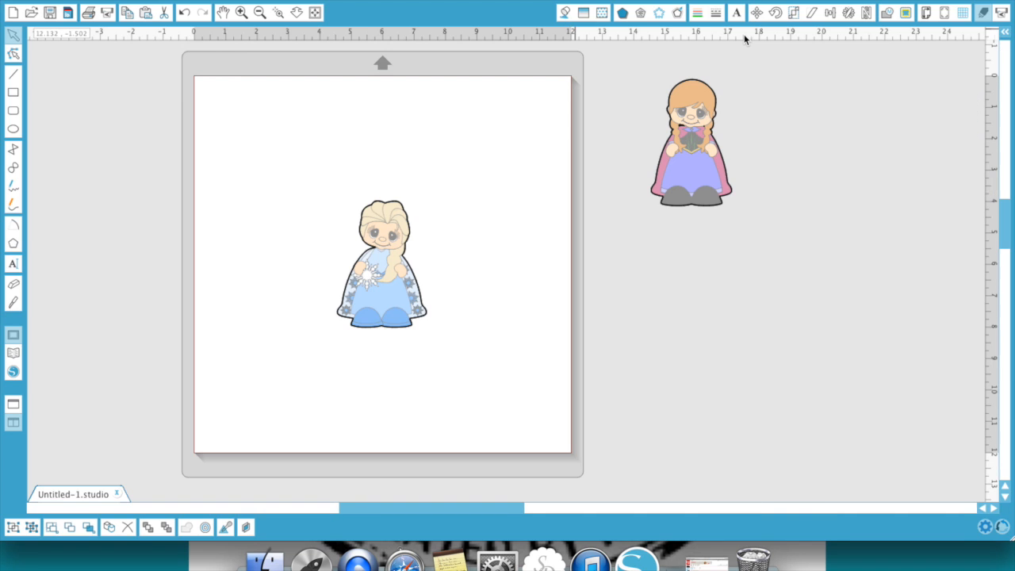
Step: Place the red-haired girl on the page beside the blonde girl and set the page size to Letter
left_click(926, 13)
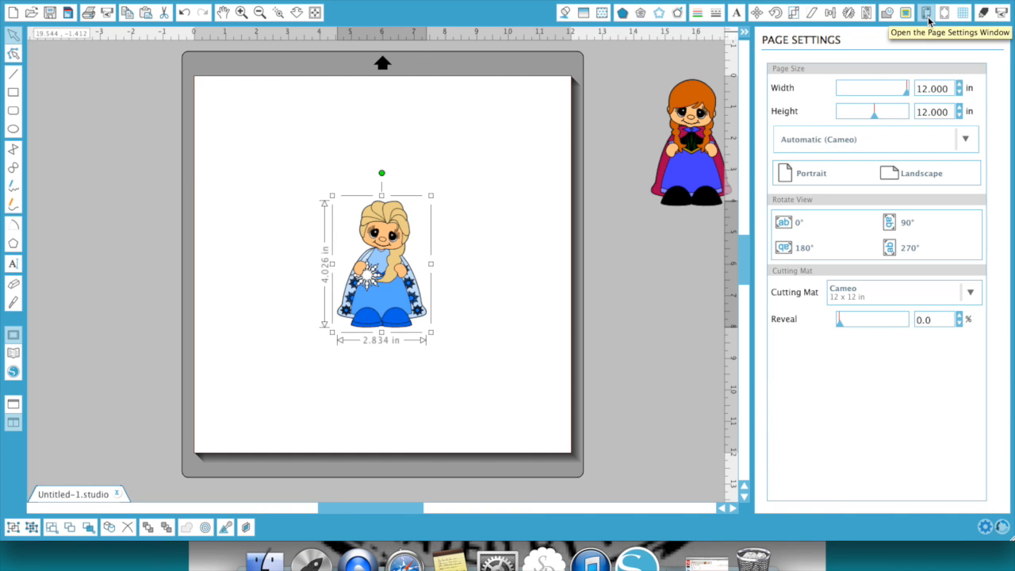
left_click_drag(688, 141, 504, 249)
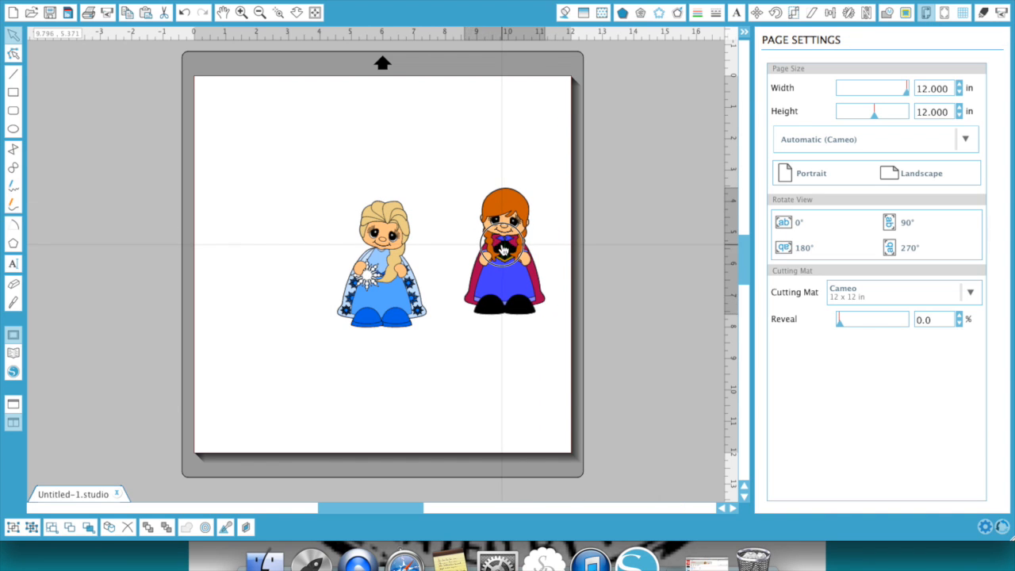
left_click(968, 141)
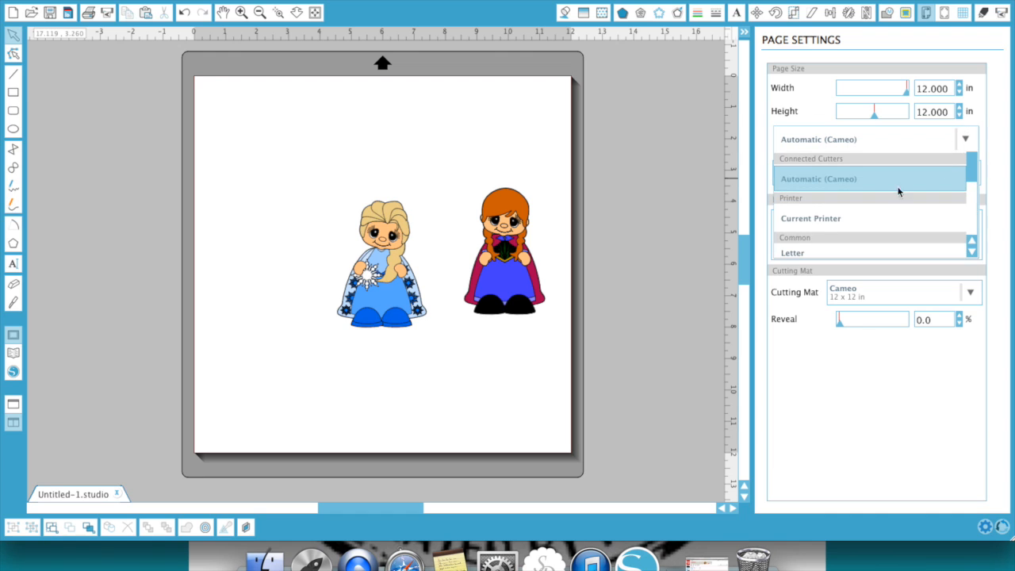
left_click(971, 252)
left_click(972, 251)
left_click(857, 230)
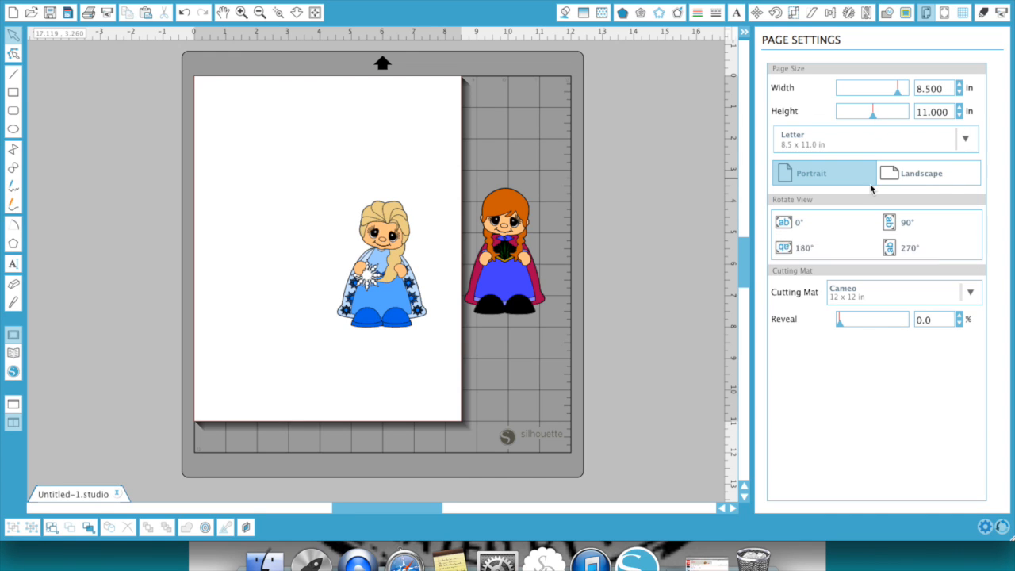
Step: Add Type 1 (CAMEO, Portrait) registration marks and arrange both girls side by side within them on the upper page
left_click(944, 13)
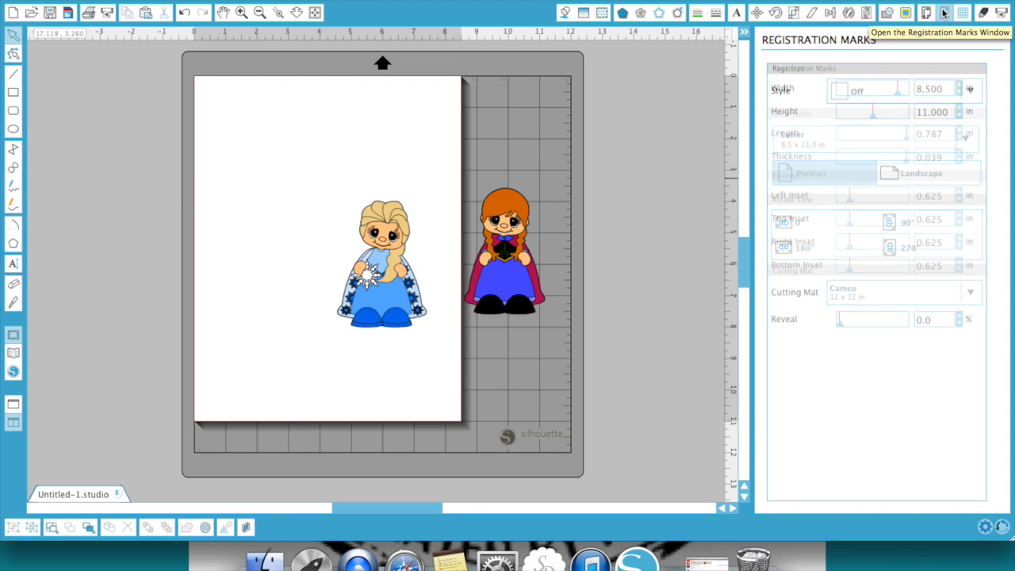
left_click(968, 92)
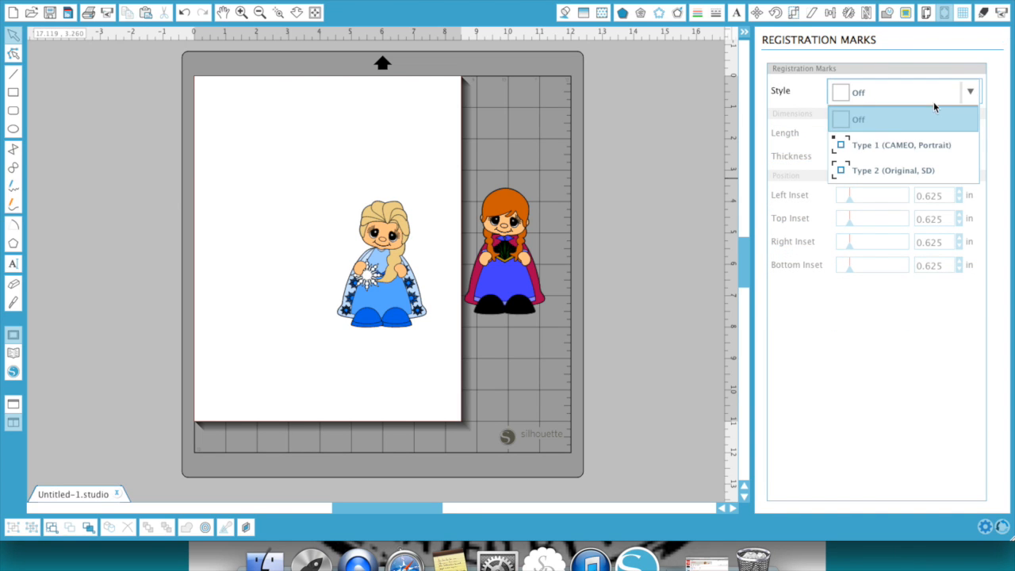
left_click(890, 155)
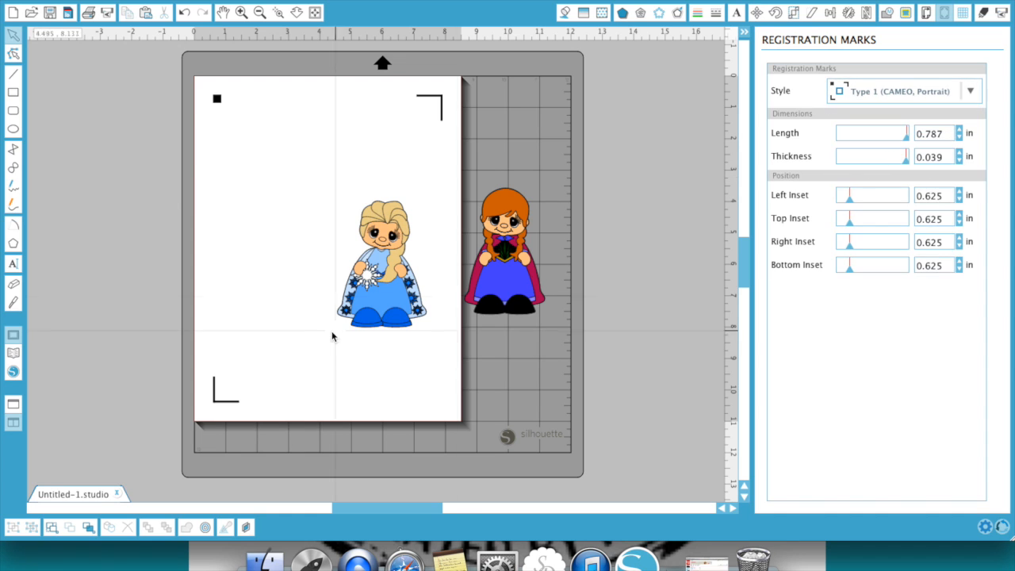
left_click_drag(391, 282, 288, 208)
left_click_drag(506, 266, 378, 204)
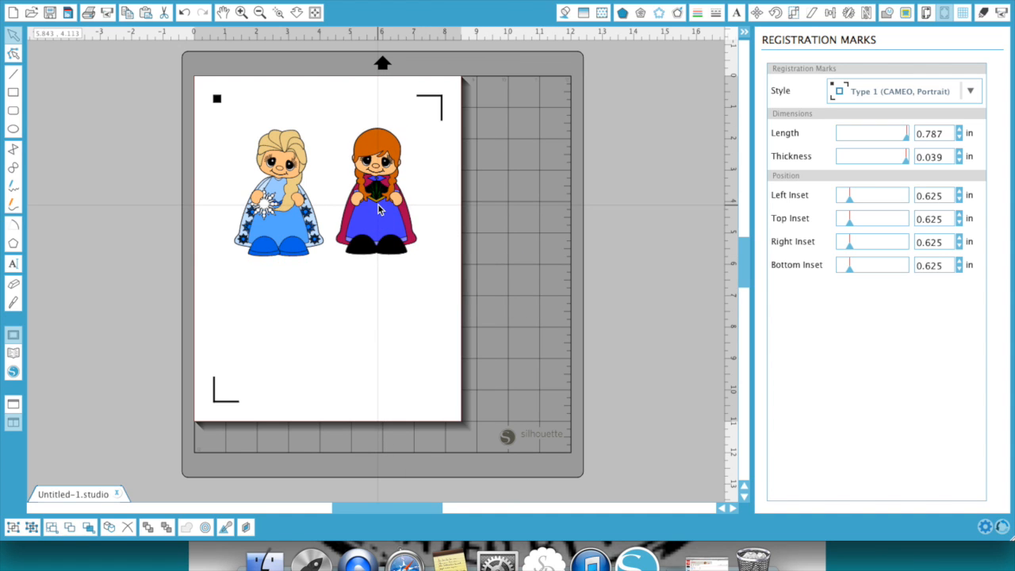
Step: Try print settings with media type Photo and quality Best, and leave the print dialog without printing
left_click(92, 14)
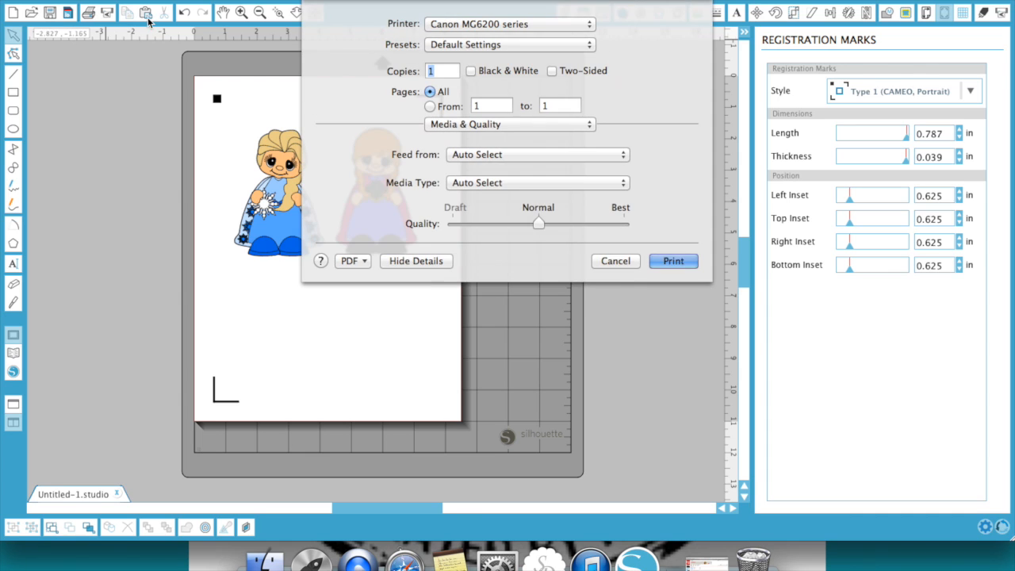
left_click(591, 128)
left_click(591, 126)
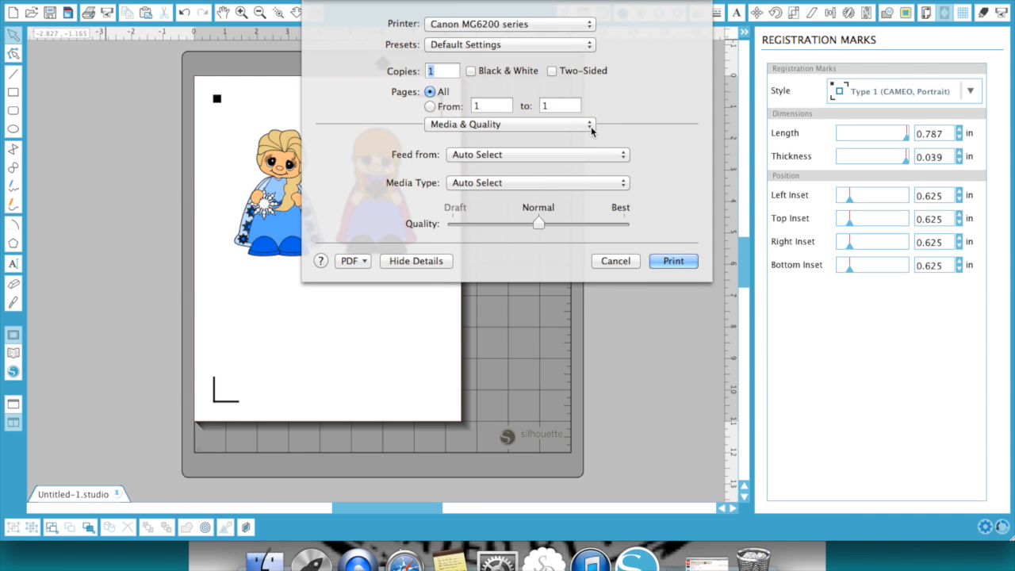
left_click(624, 183)
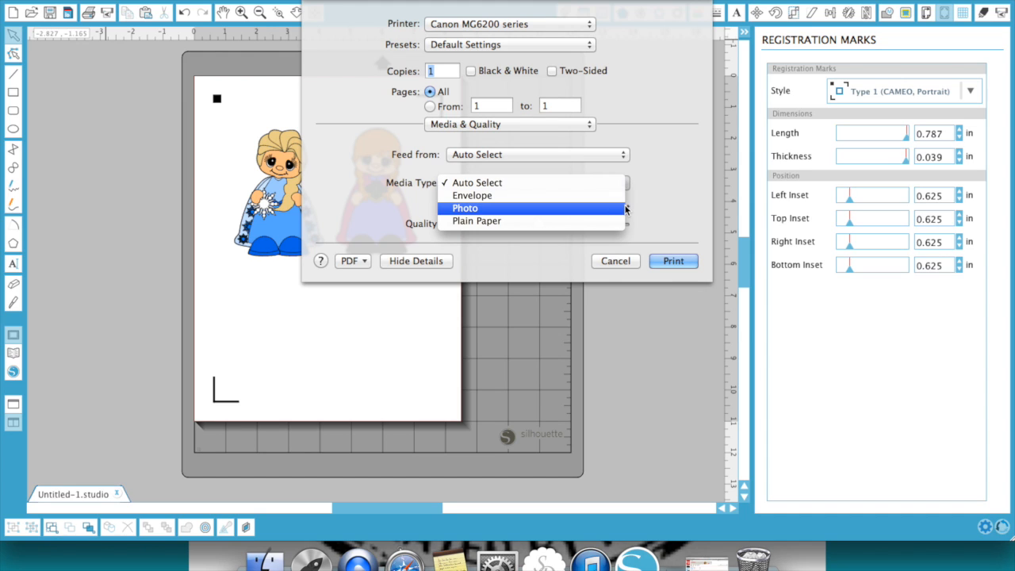
left_click(626, 208)
left_click(541, 227)
left_click_drag(541, 228, 633, 227)
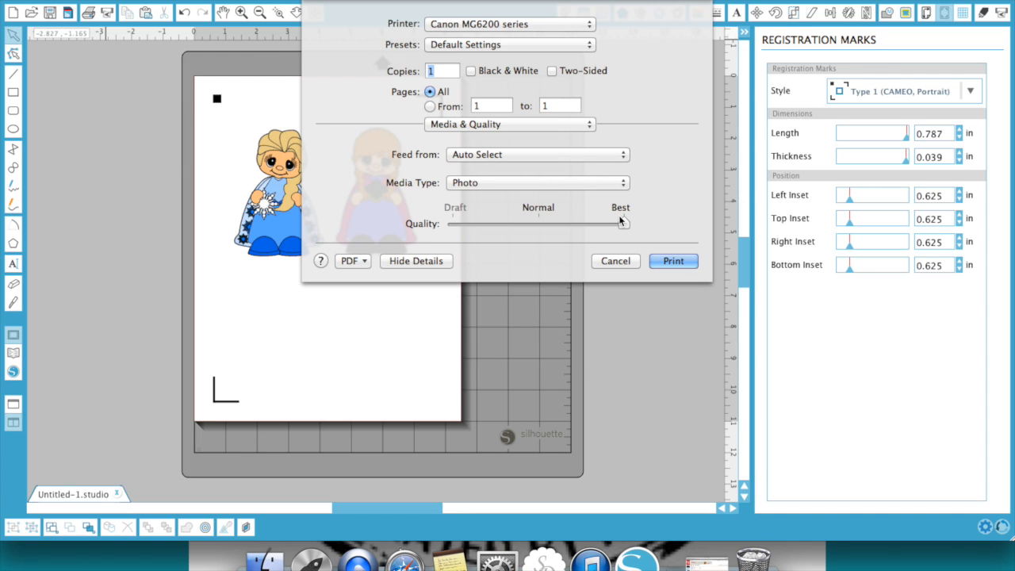
left_click(623, 262)
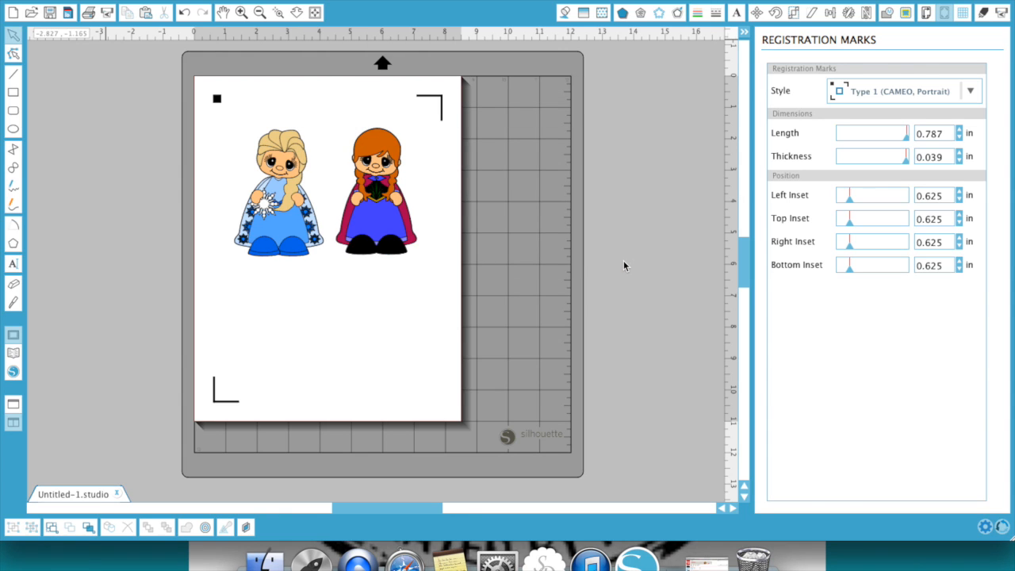
Step: Choose Vinyl as the cut material for the job and lower its cutting speed
left_click(983, 14)
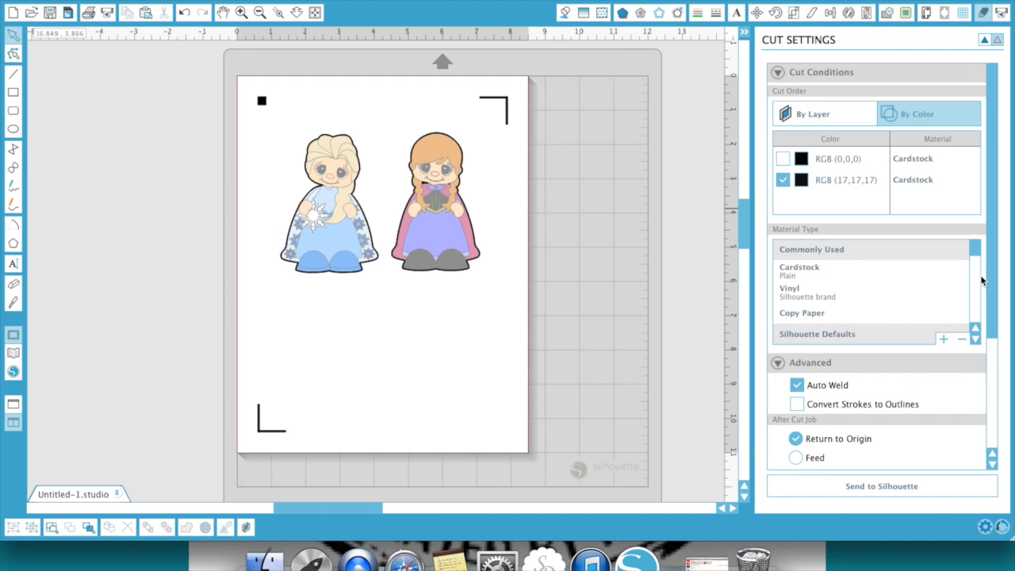
left_click(809, 300)
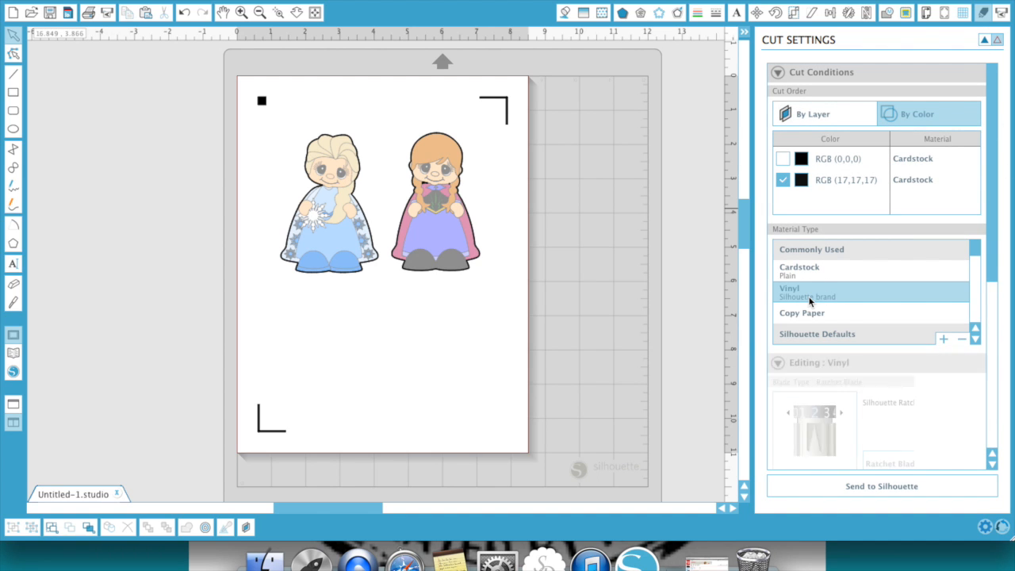
left_click(992, 464)
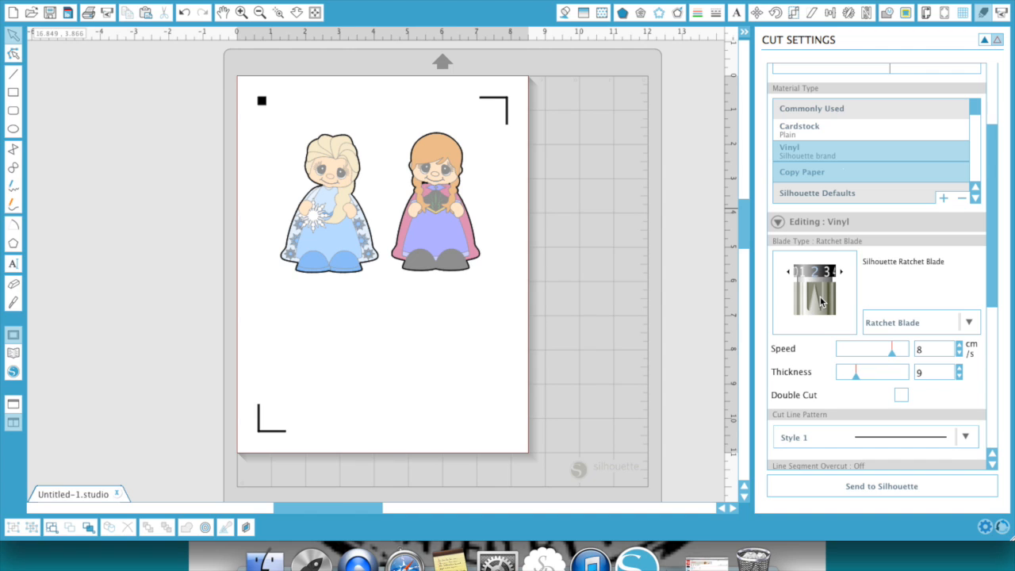
left_click(959, 355)
left_click(959, 354)
left_click(959, 355)
left_click(959, 354)
left_click(960, 354)
left_click(959, 355)
left_click(959, 355)
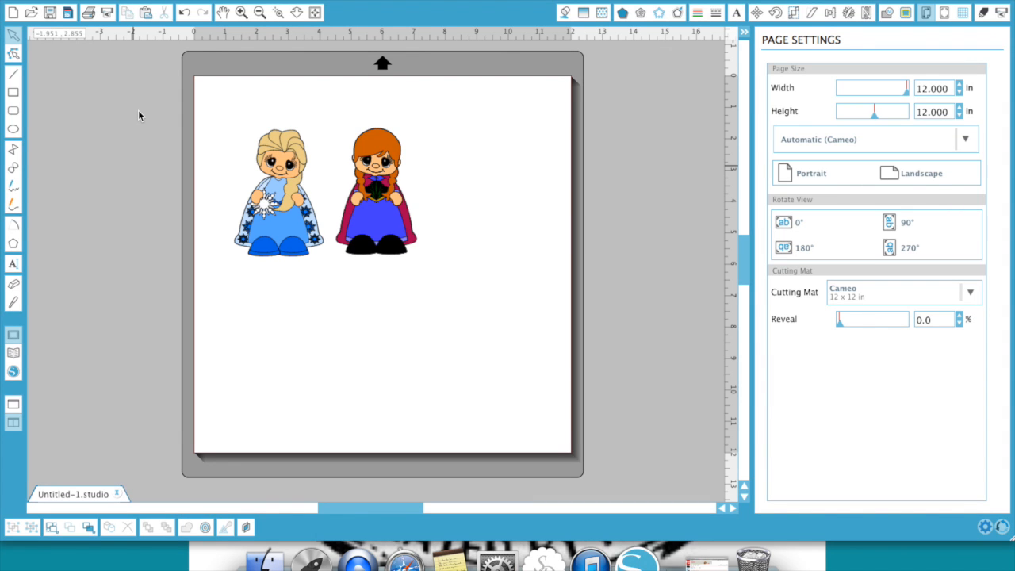
left_click(259, 13)
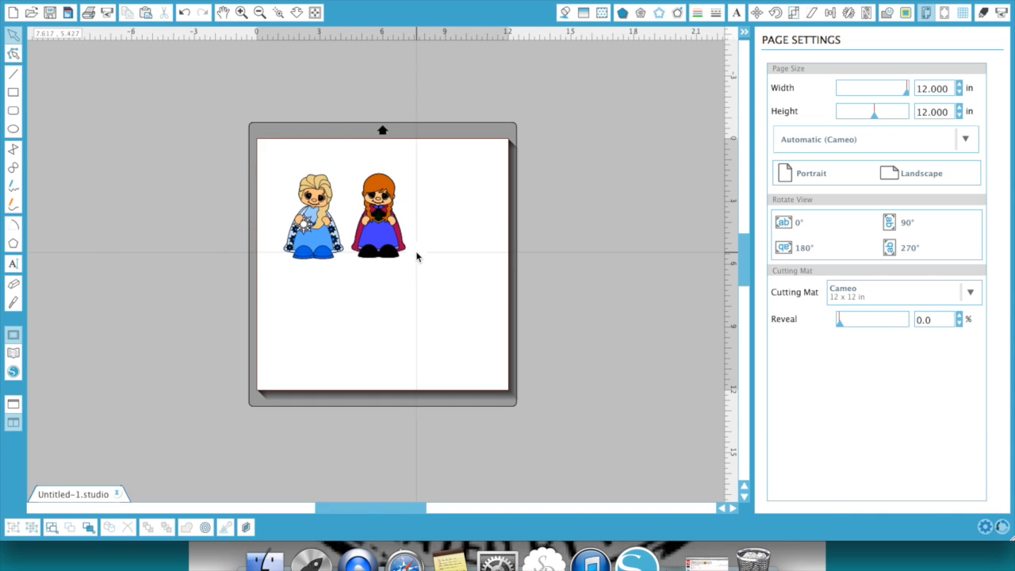
scroll(416, 251, "right", 5)
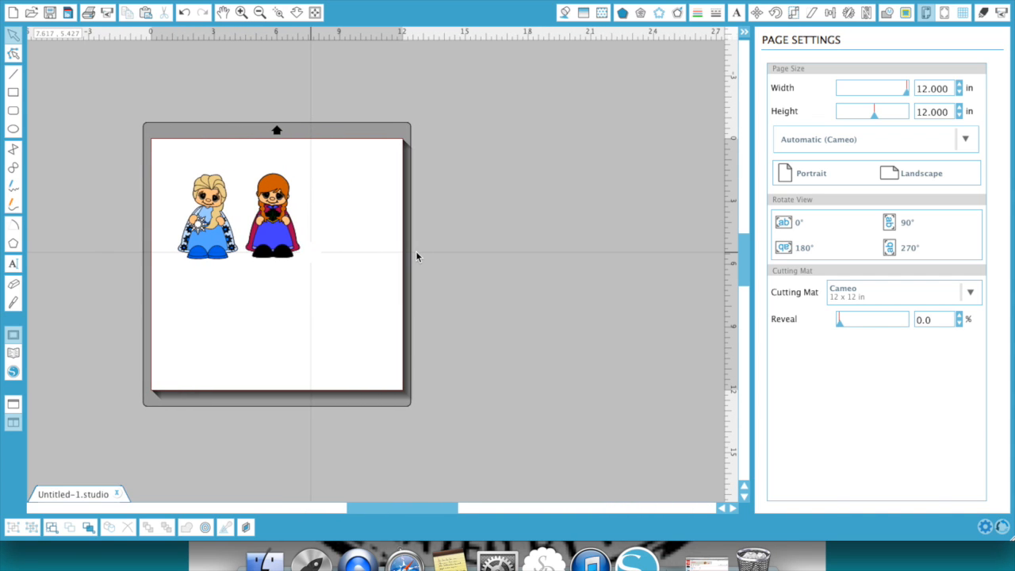
Step: Draw a rectangle about 10.2 by 9.9 in on the empty area beside the cutting mat
scroll(415, 251, "right", 2)
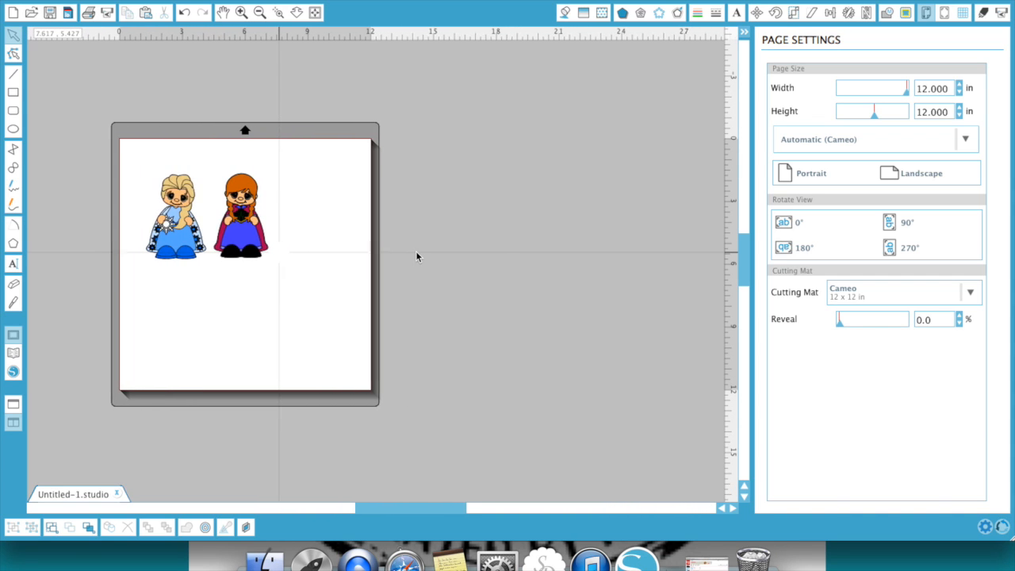
left_click(13, 95)
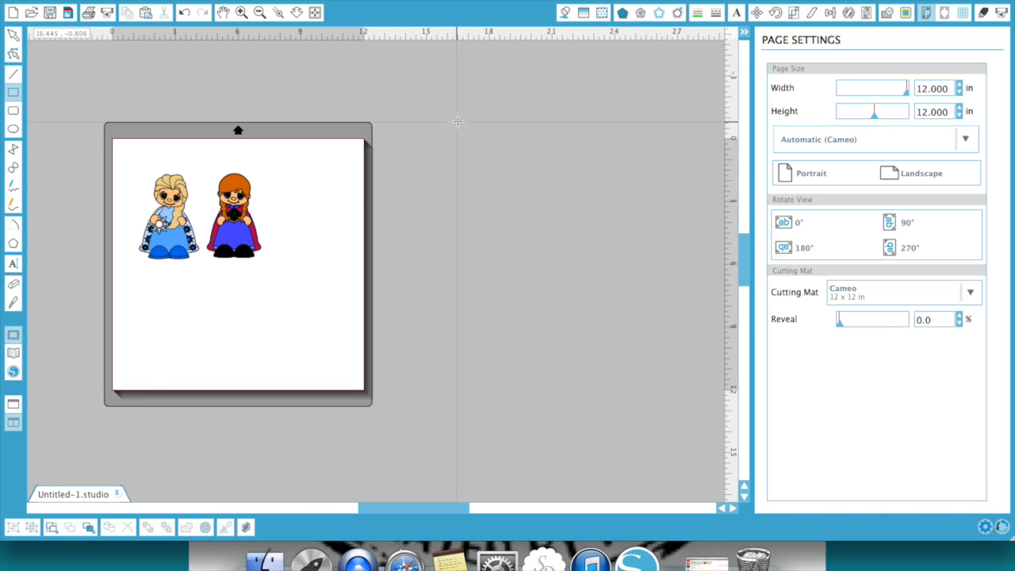
mouse_move(457, 121)
left_mouse_down()
mouse_move(608, 196)
mouse_move(655, 324)
mouse_move(670, 326)
left_mouse_up()
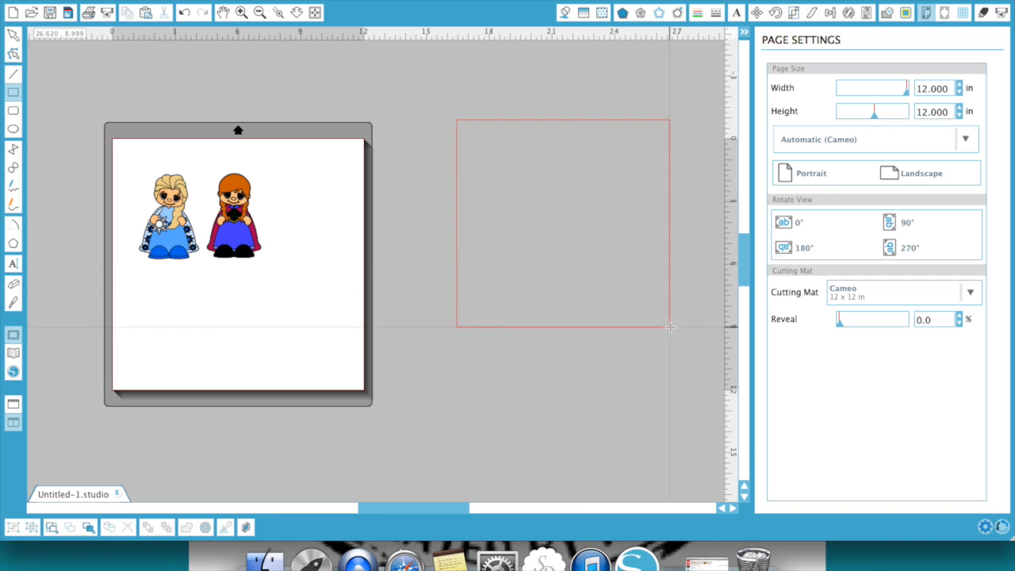
left_click(13, 36)
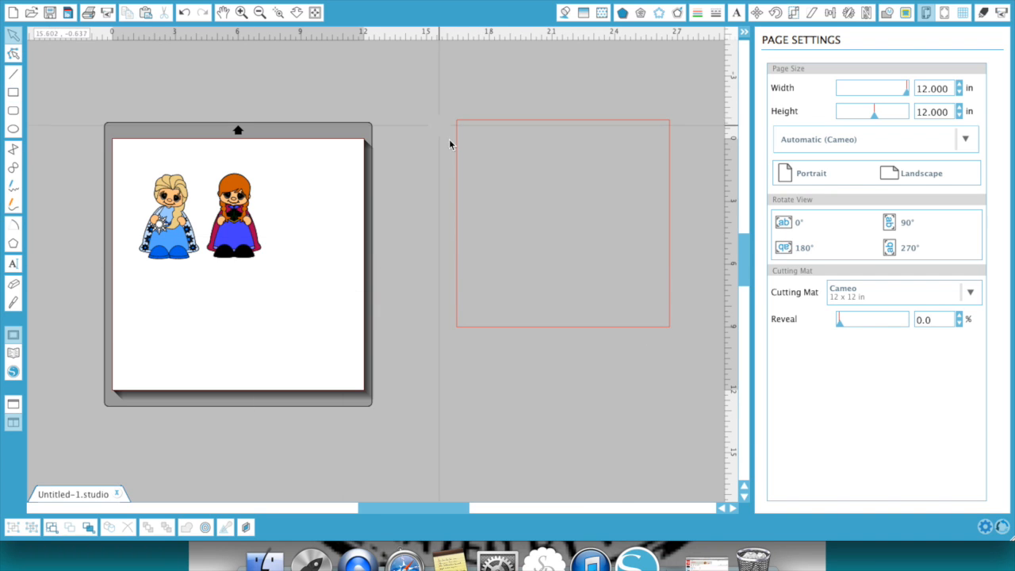
Step: Unlock the rectangle's aspect ratio and scale its width to 8.000 in
left_click(483, 120)
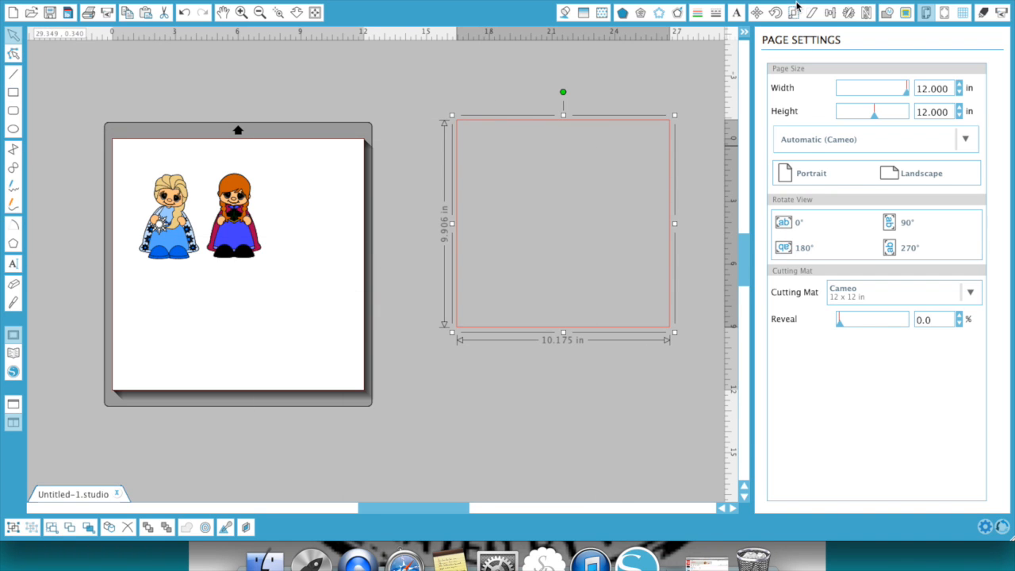
left_click(795, 12)
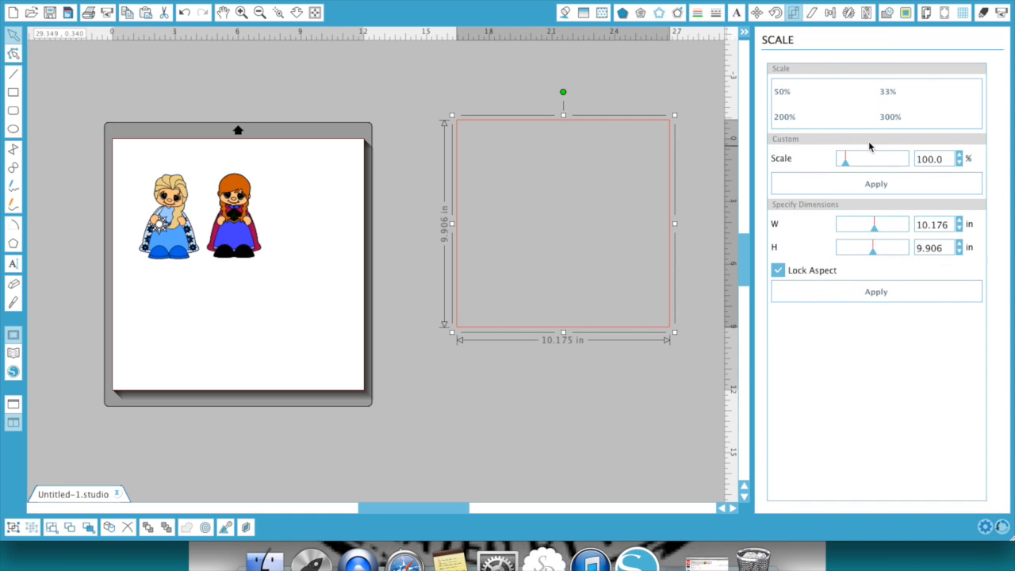
left_click(776, 271)
left_click_drag(950, 223, 889, 223)
type("8")
key("Tab")
type("8")
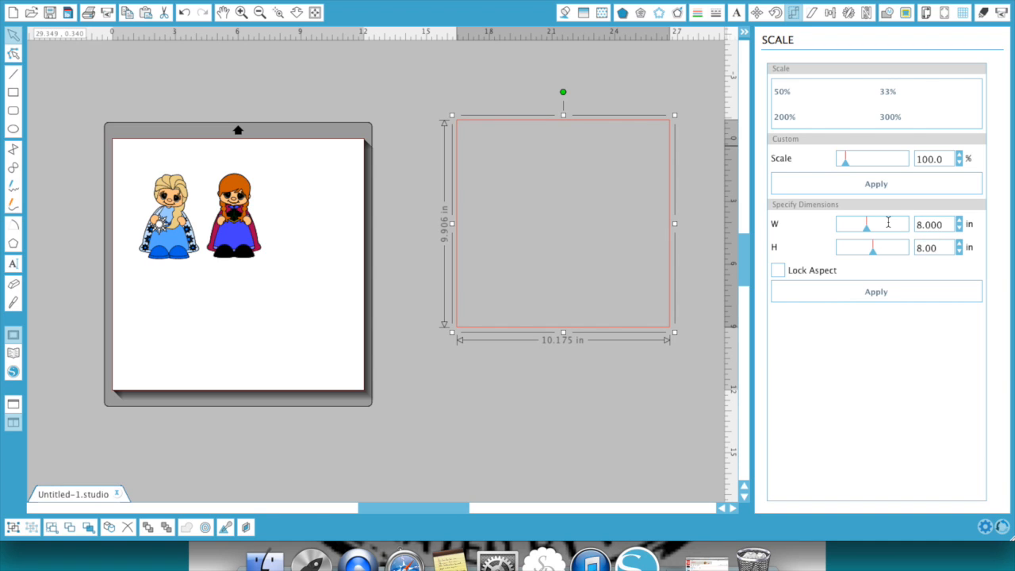
type(".00")
left_click(874, 292)
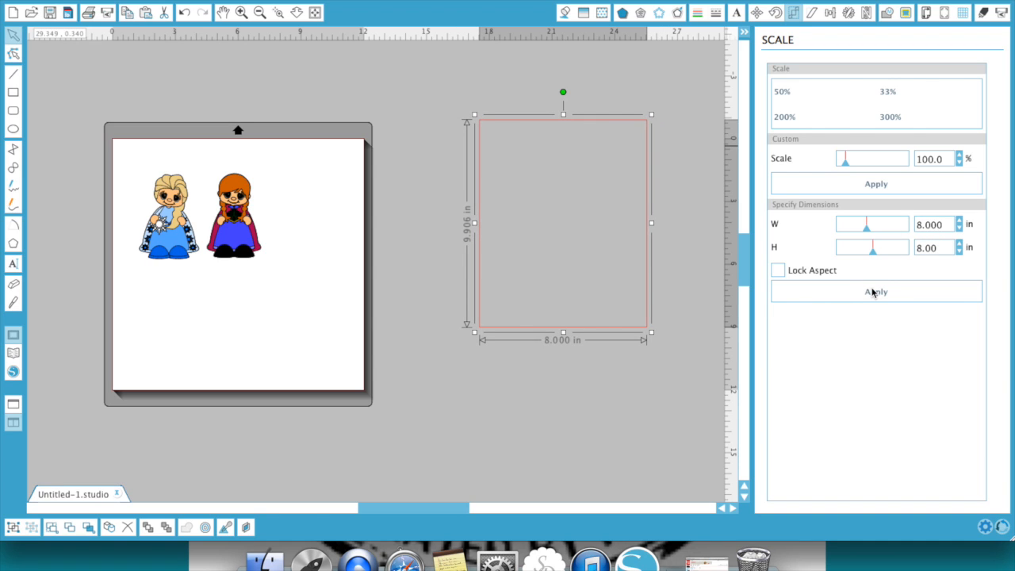
Step: Scale the rectangle's height to 8.000 in, keeping the aspect ratio unlocked and the width at 8.000 in
left_click(943, 223)
left_click_drag(950, 227, 861, 248)
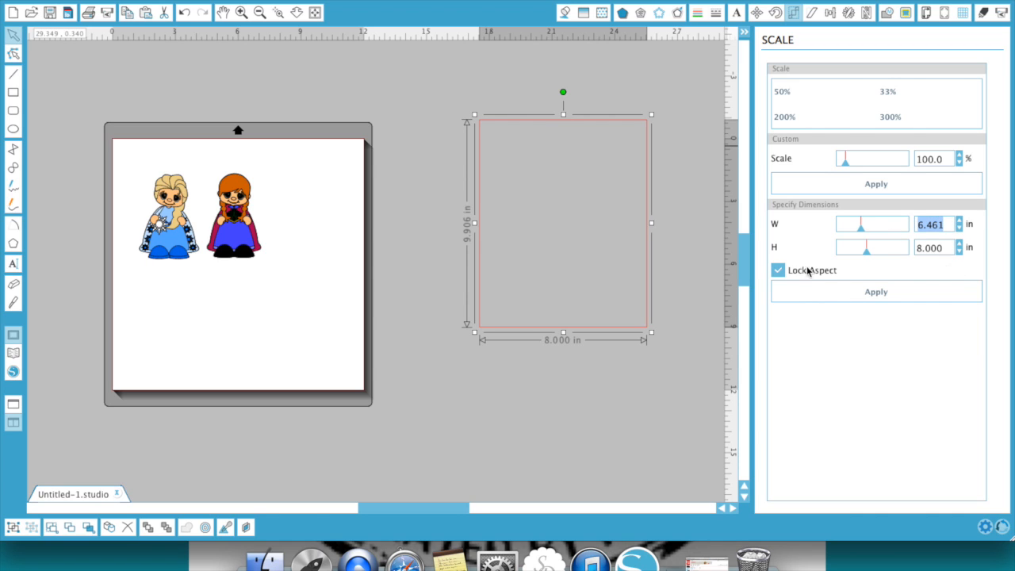
type("8")
key("Return")
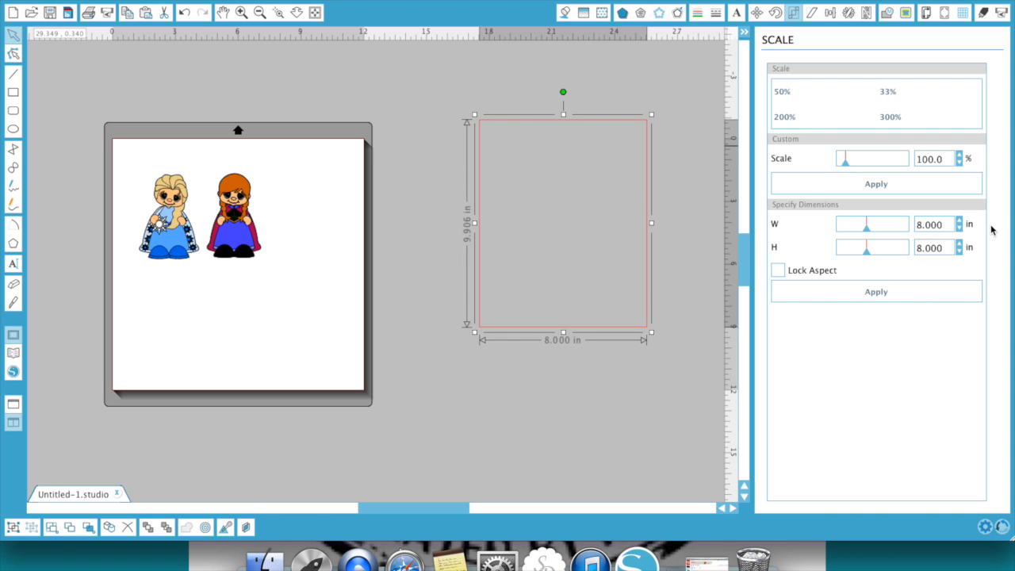
left_click(914, 295)
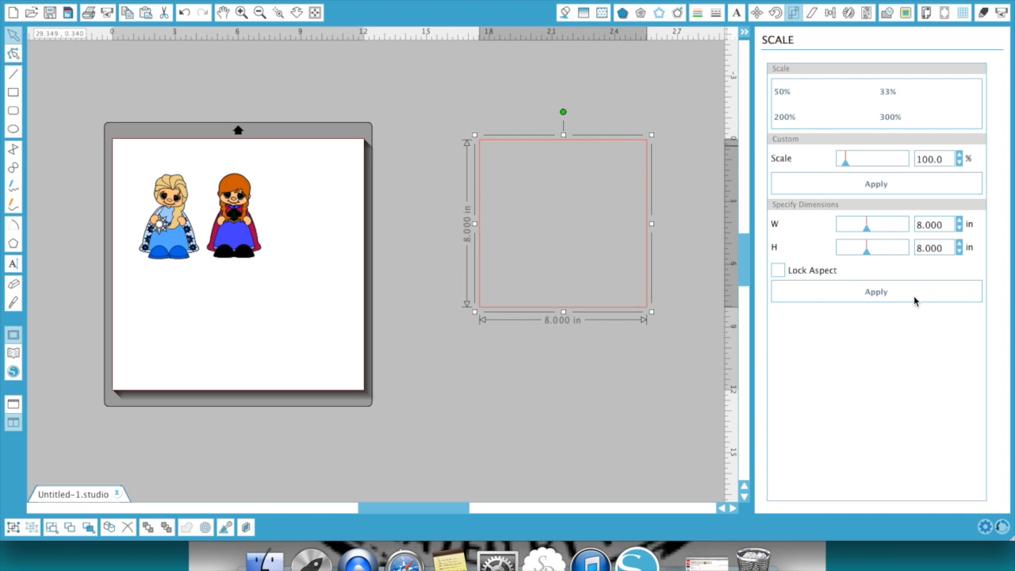
Step: Move the red-haired girl into the square's lower-left corner and the blonde girl into its upper-right corner
left_click(494, 389)
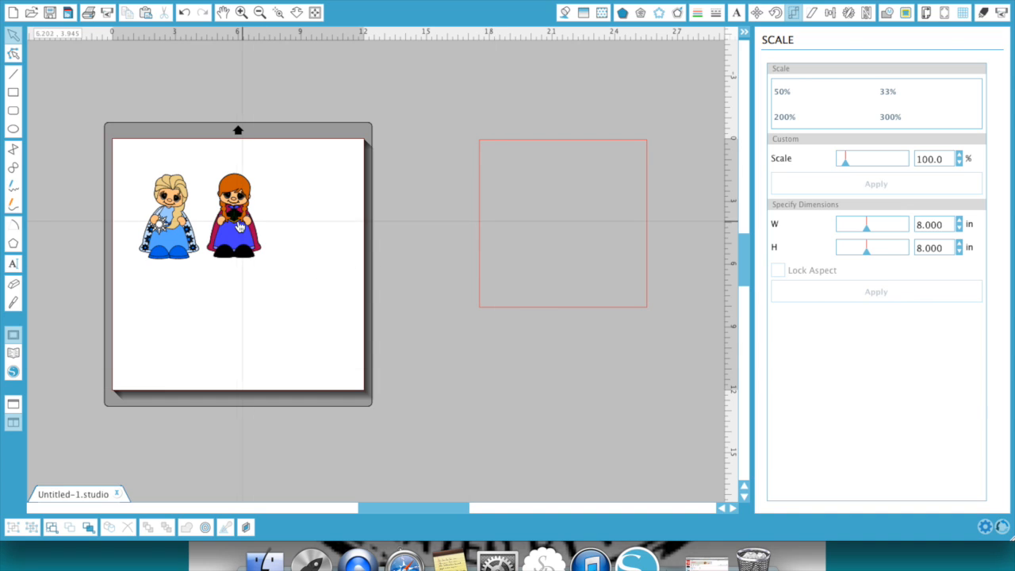
left_click_drag(238, 228, 512, 264)
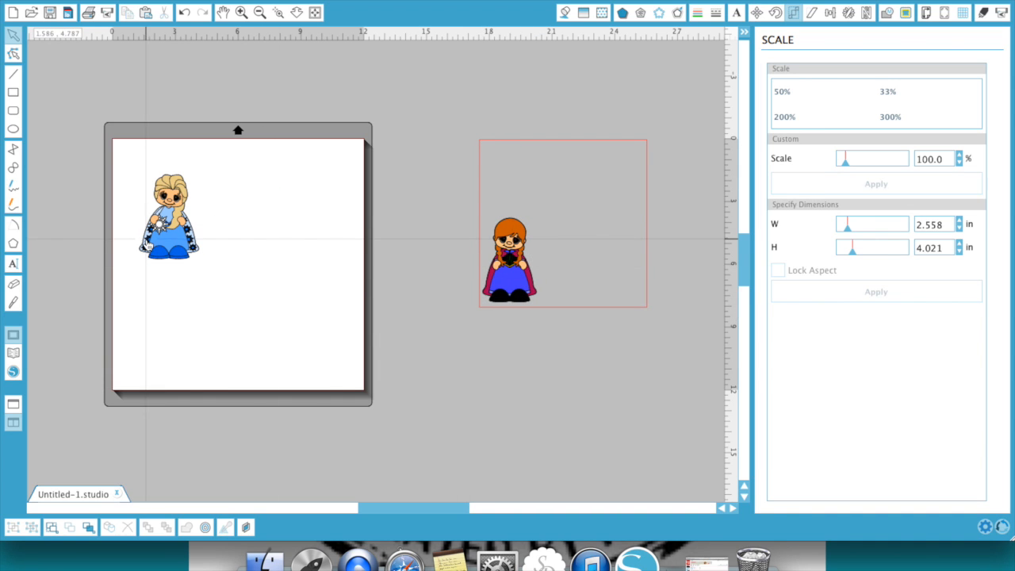
left_click_drag(139, 233, 592, 212)
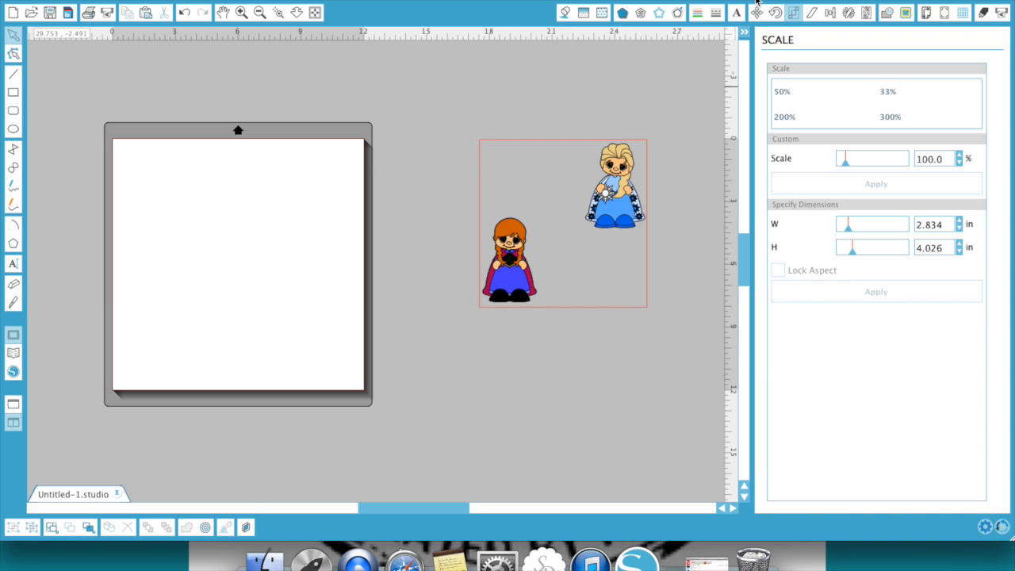
Step: Add the text "Sometimes" in the Grenouille font and place it between the mat and the square
left_click(737, 17)
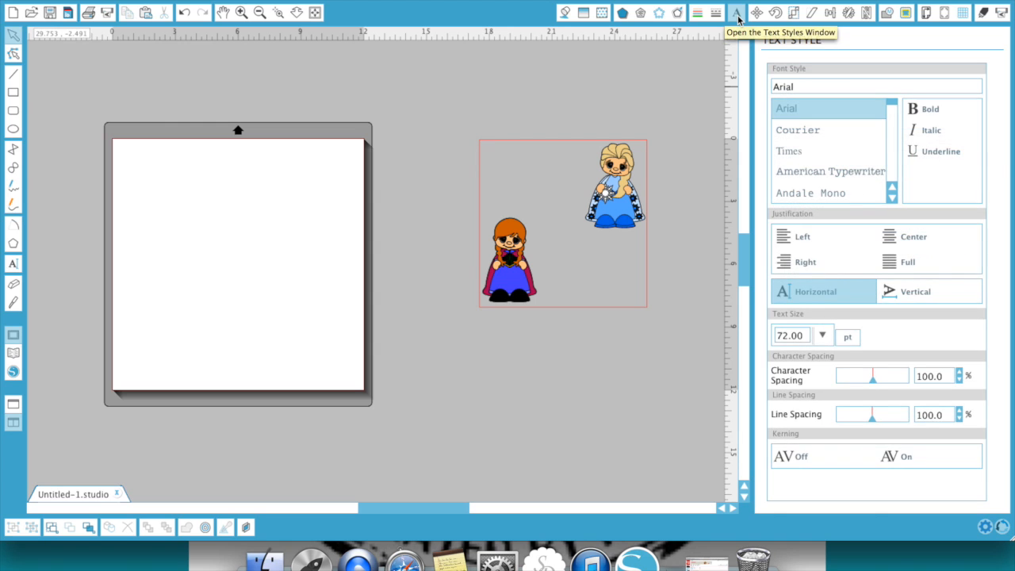
left_click(15, 262)
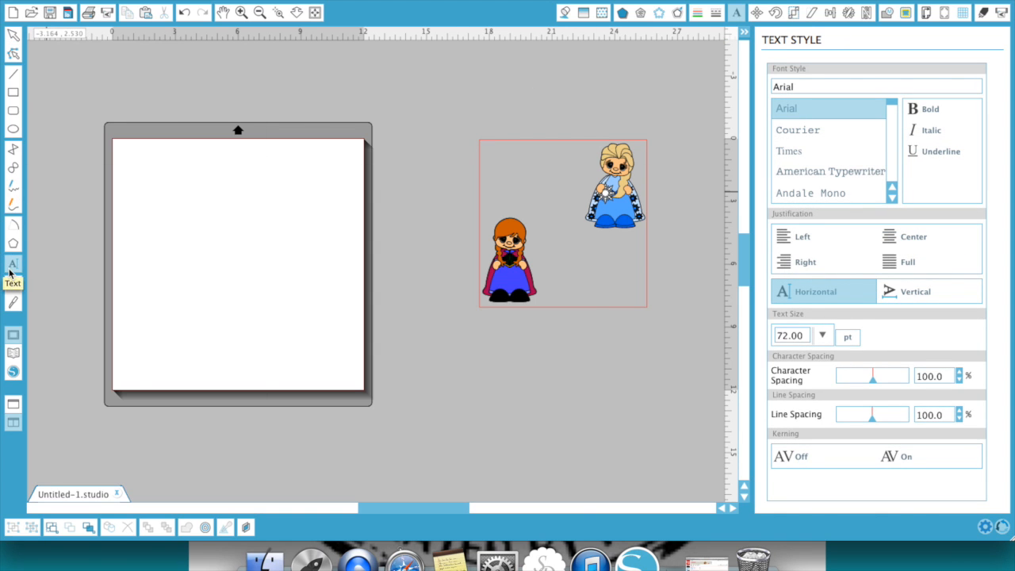
left_click(893, 197)
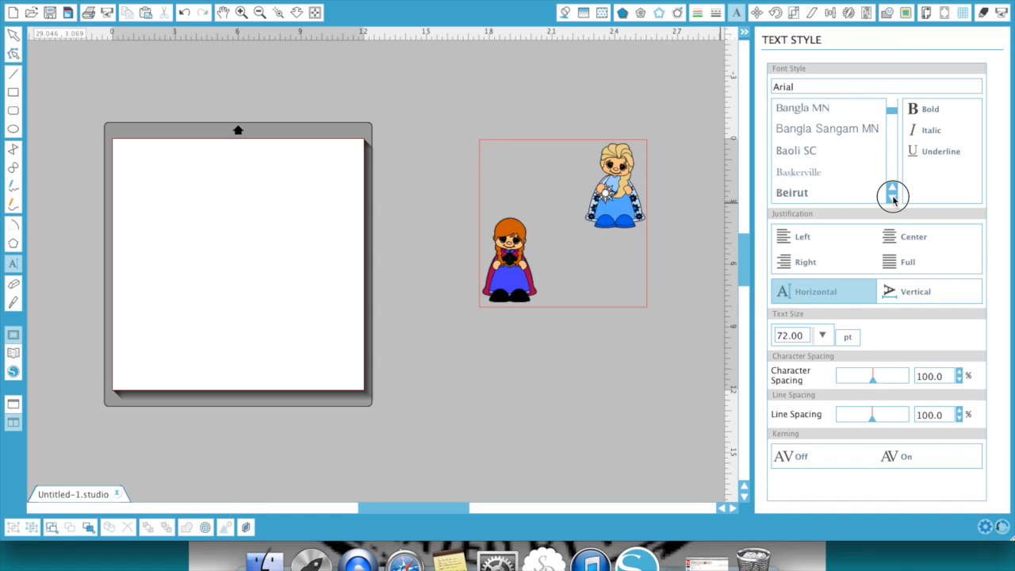
left_click(892, 198)
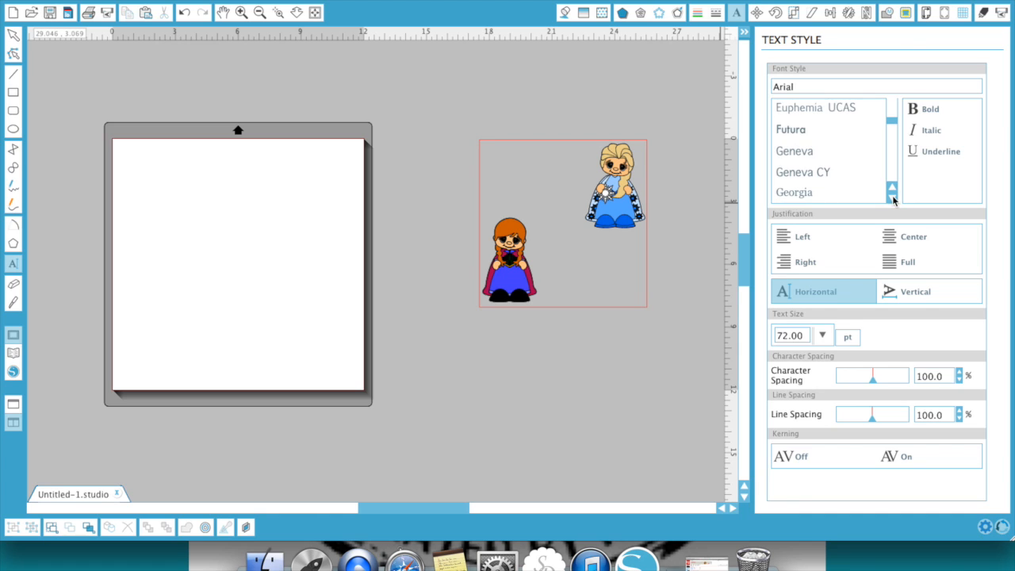
left_click(794, 179)
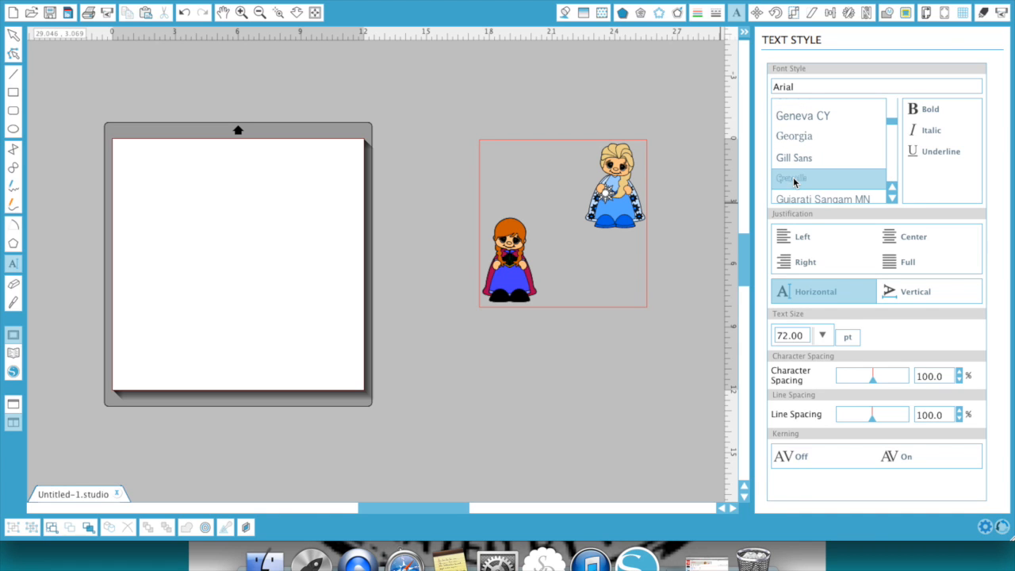
left_click(443, 400)
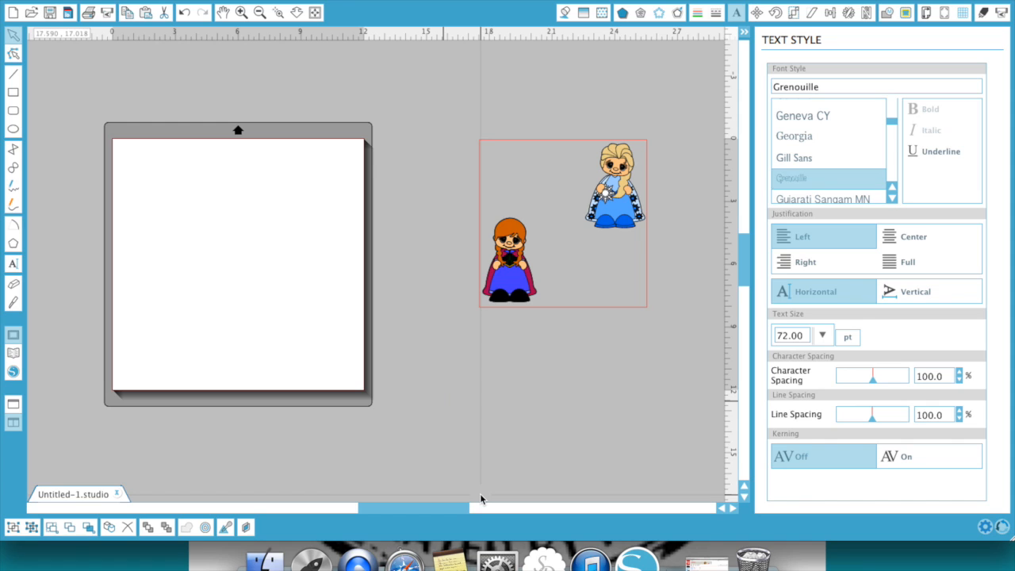
type("Sometimes")
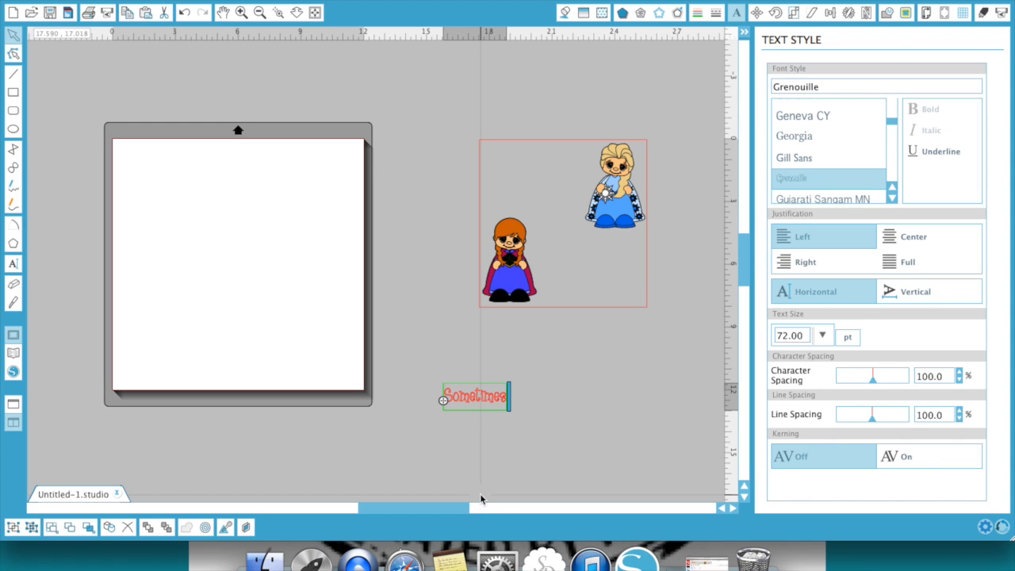
left_click(477, 449)
left_click(470, 406)
left_click_drag(469, 405, 413, 258)
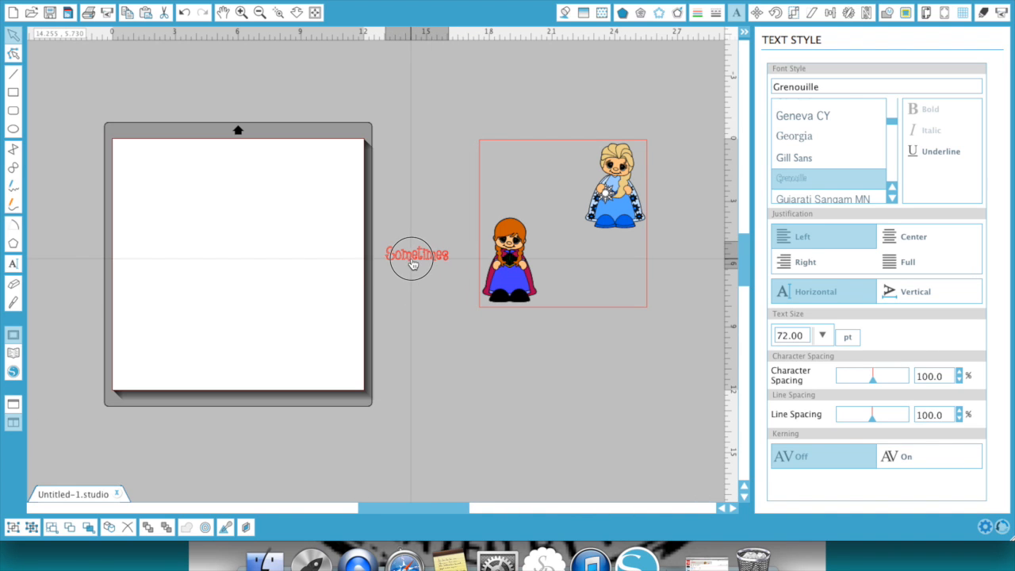
Step: Add a separate text "being a" and place it directly below "Sometimes"
left_click(13, 263)
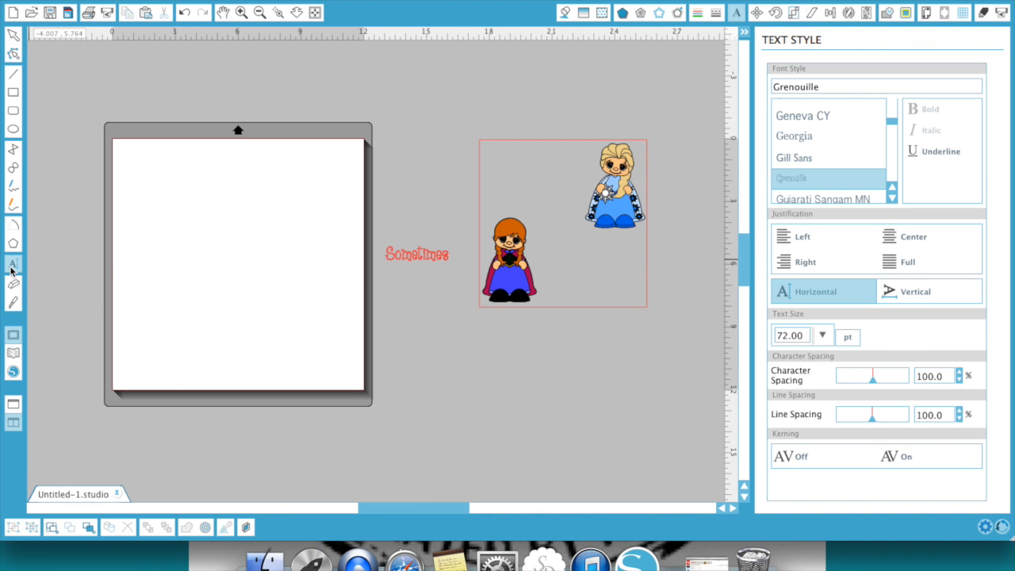
left_click(427, 385)
type("being a")
left_click(469, 405)
left_click_drag(445, 383, 411, 281)
left_click(294, 252)
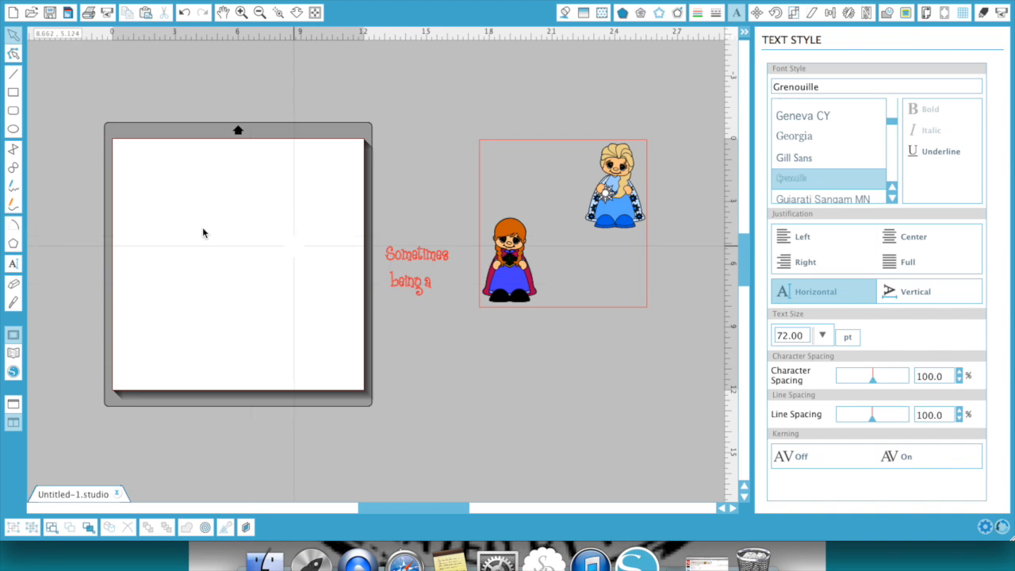
Step: Add a separate text "Sister" and place it directly below "being a"
key("t")
left_click(434, 396)
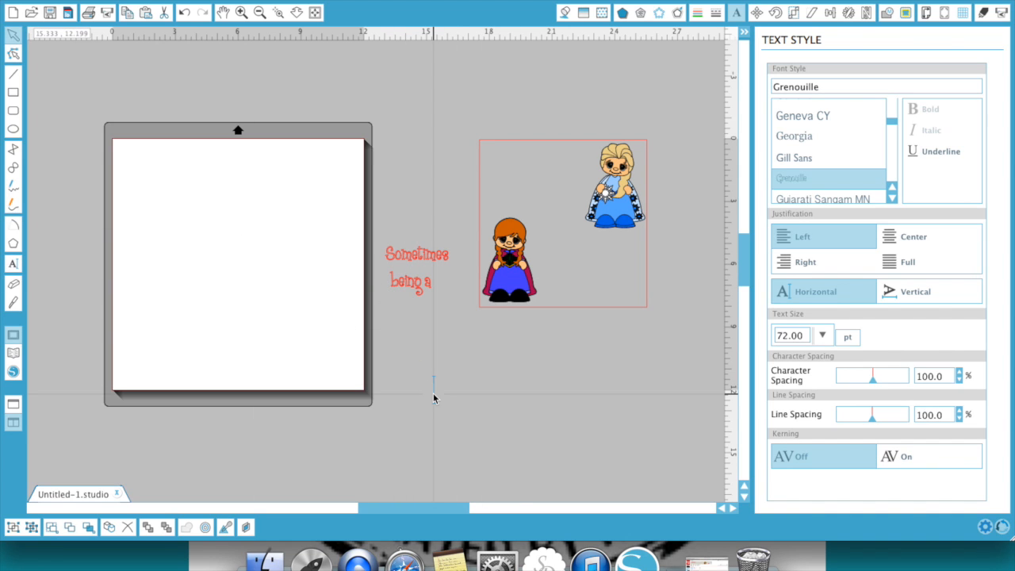
type("Sister")
left_click(465, 437)
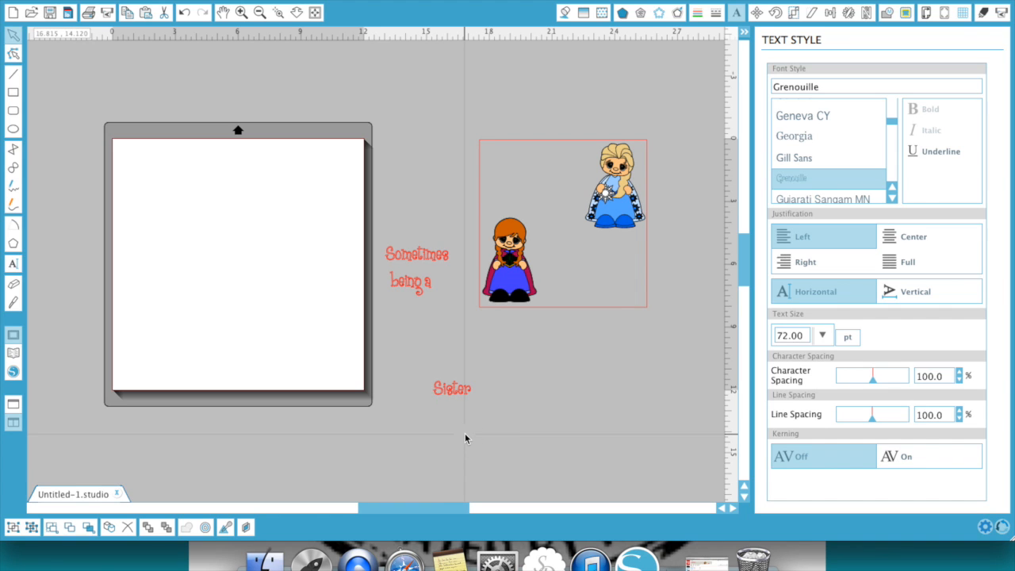
left_click_drag(456, 399, 411, 306)
Step: Add a separate text "is even better than being" and place it directly below "Sister"
left_click(15, 266)
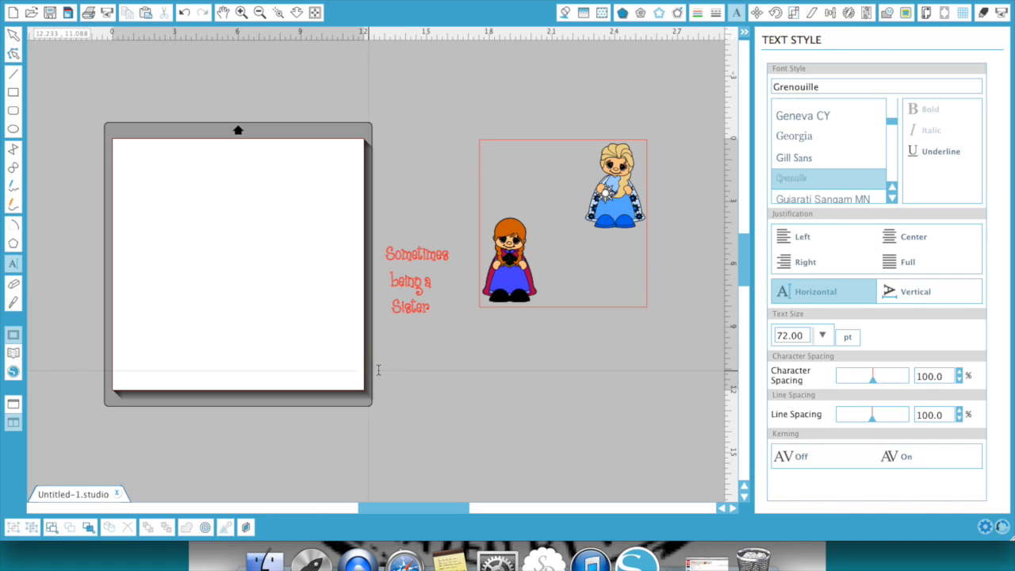
left_click(404, 370)
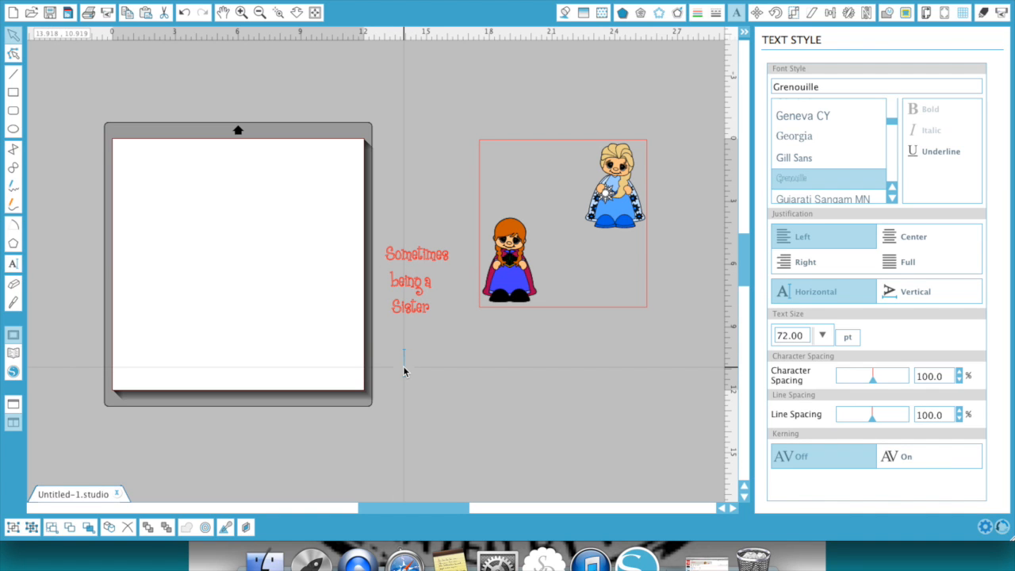
type("is even better than")
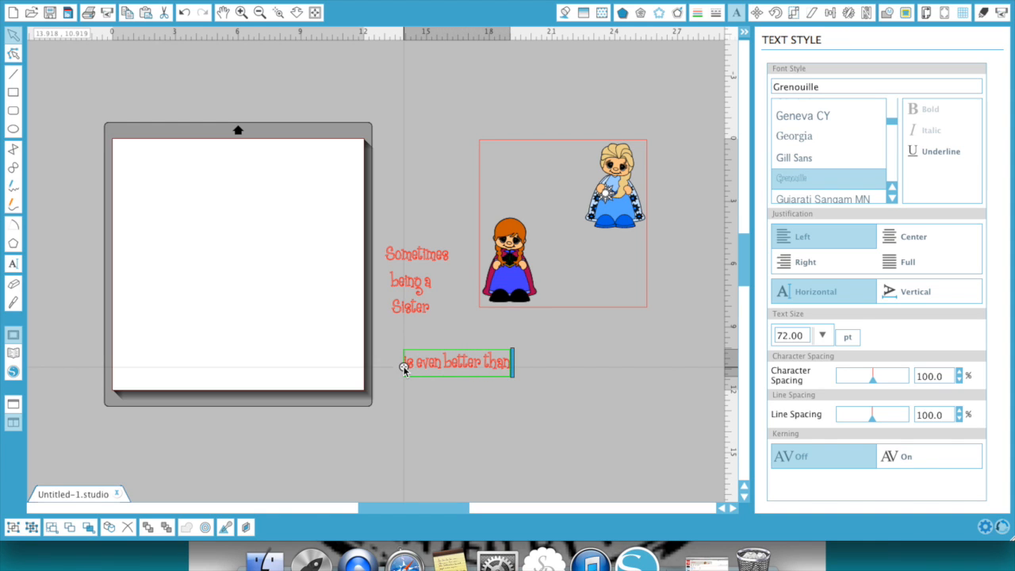
type(" being")
left_click(437, 416)
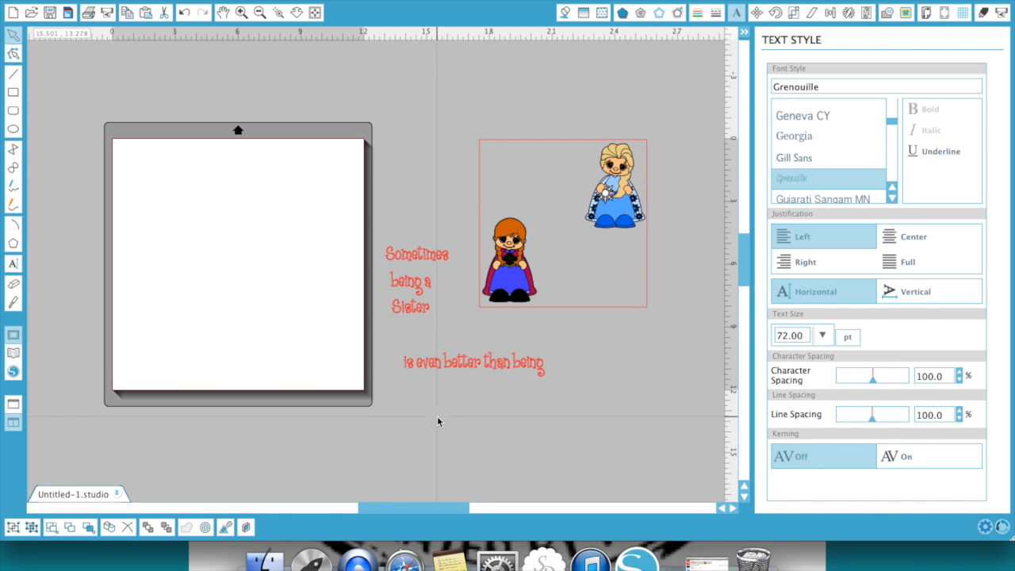
left_click_drag(447, 363, 442, 331)
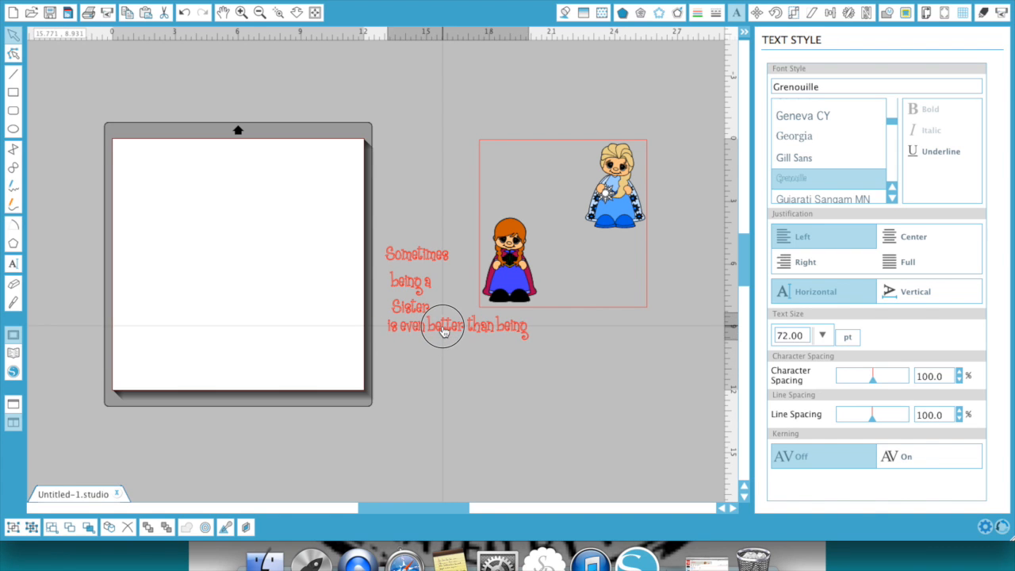
left_click(136, 306)
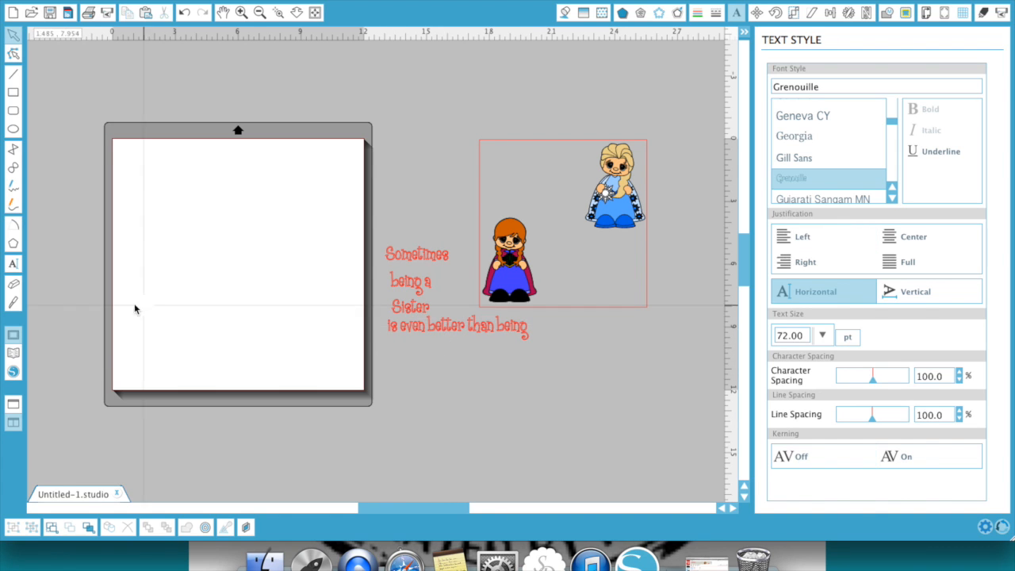
Step: Add a separate text "A Princess" below the other lines of the quote
left_click(436, 420)
type("A Princess")
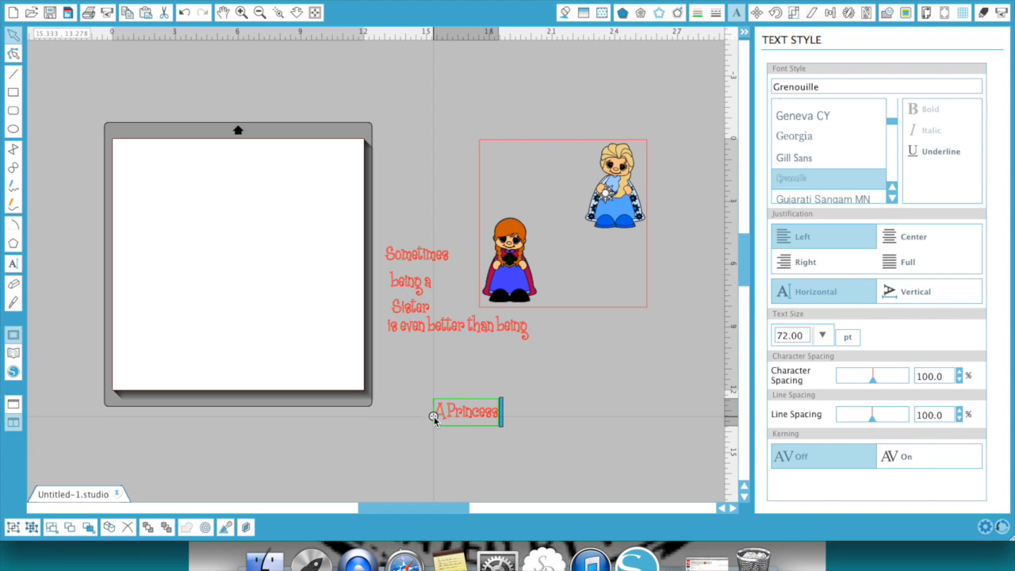
left_click(477, 455)
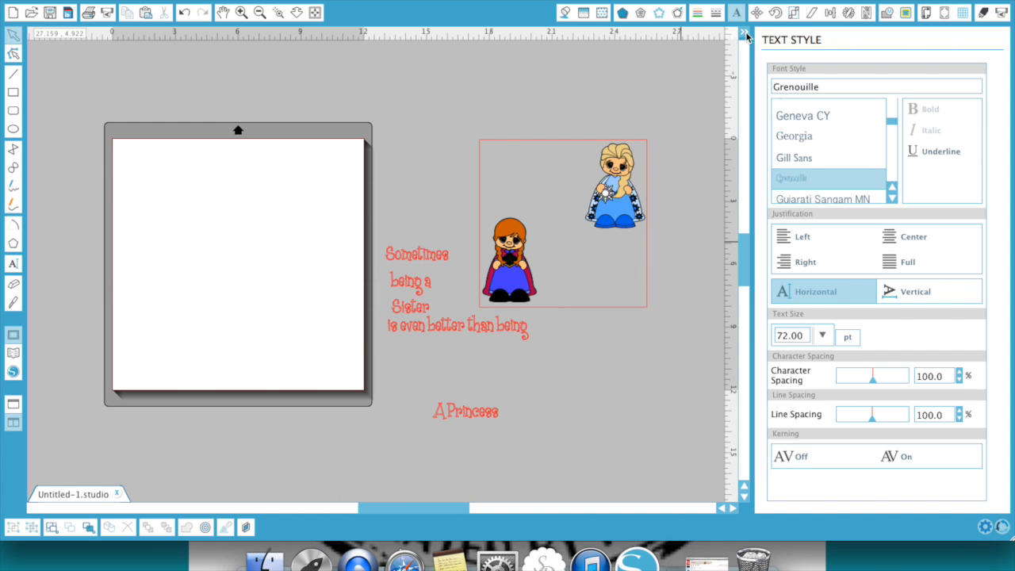
Step: Move "is even better than being" down toward "A Princess" and place "Sister" inside the square between the two girls
left_click_drag(387, 325, 426, 356)
left_click_drag(406, 307, 553, 226)
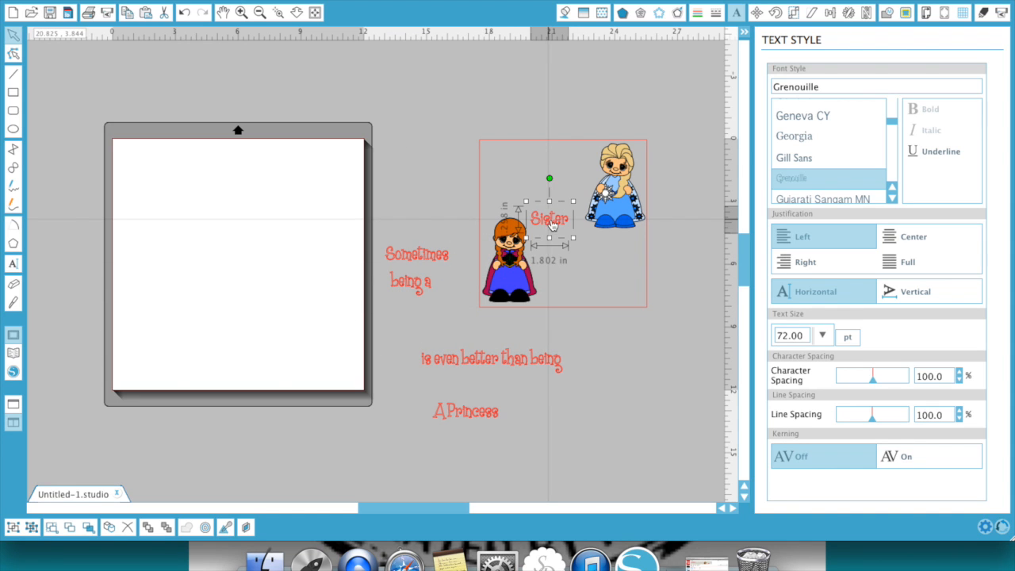
Step: Enlarge "Sister" to about 3.1 in wide and place an enlarged "Sometimes" along the top of the square beside Elsa's head
mouse_move(574, 238)
left_mouse_down()
mouse_move(591, 235)
mouse_move(608, 258)
mouse_move(558, 242)
left_mouse_up()
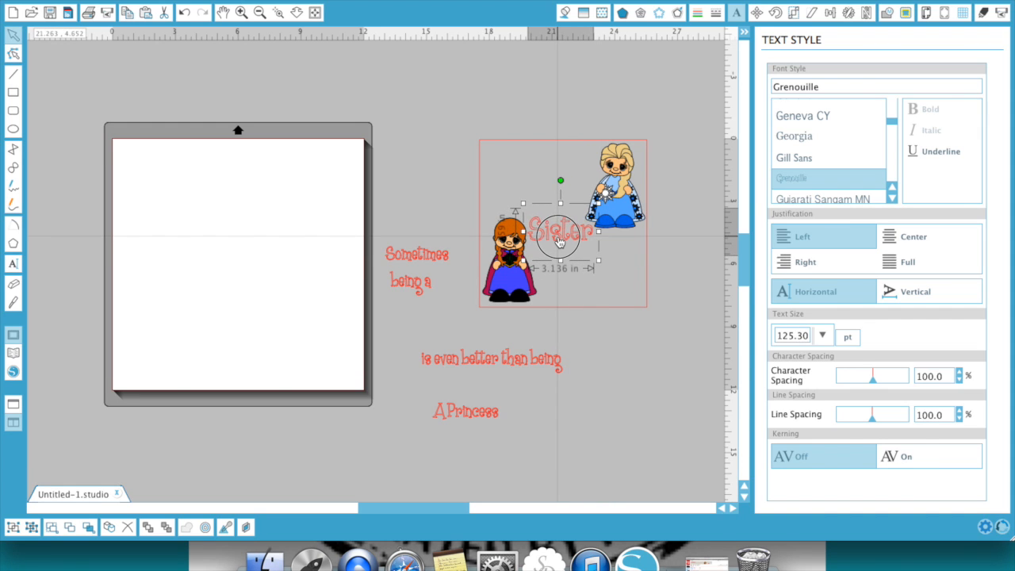
left_click(402, 340)
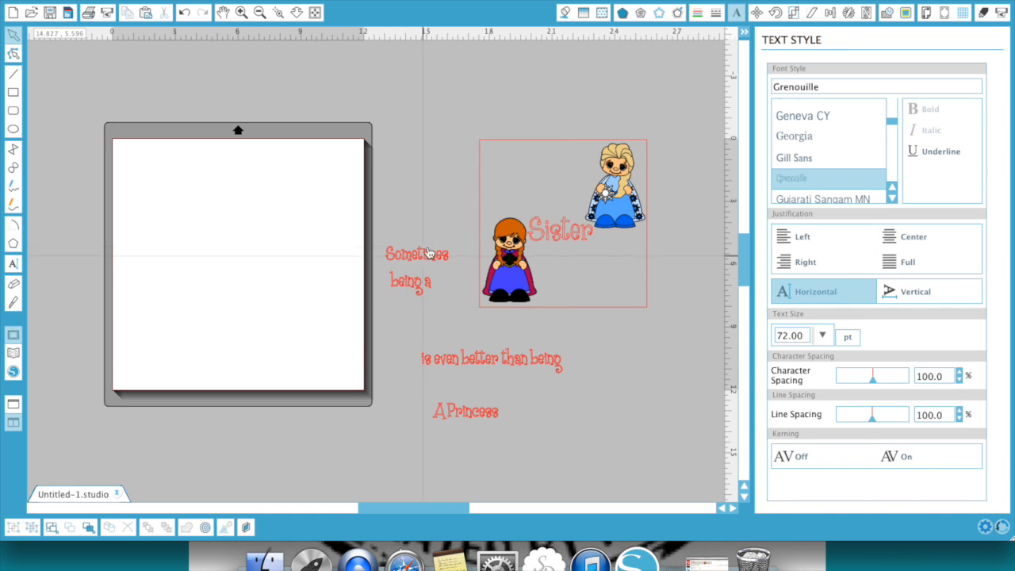
left_click_drag(431, 256, 569, 167)
left_click(427, 248)
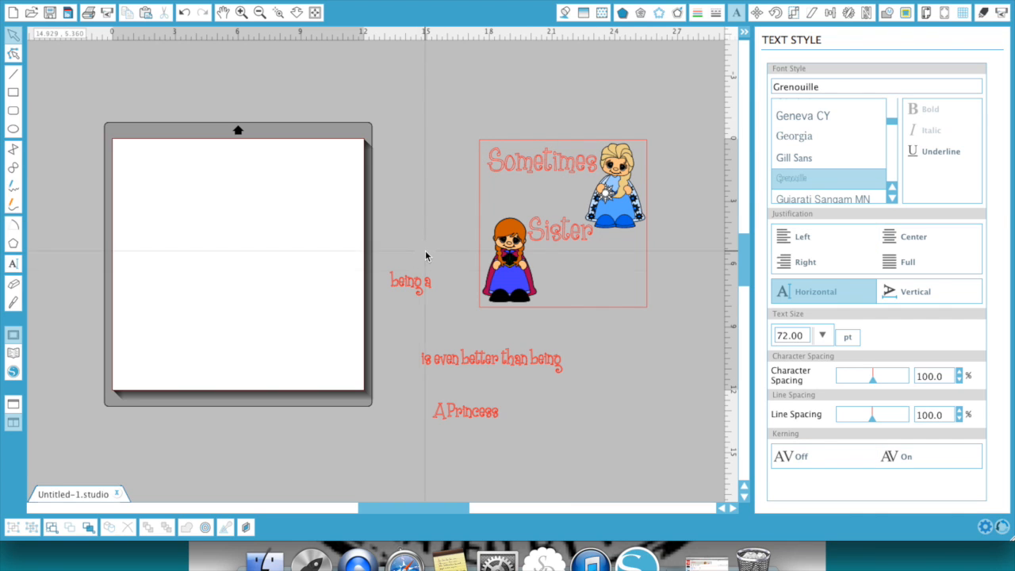
Step: Place "being a" between "Sometimes" and "Sister", and fit "is even better than being" below "Sister" at about 5.4 in wide
left_click(412, 291)
left_click_drag(412, 290, 543, 206)
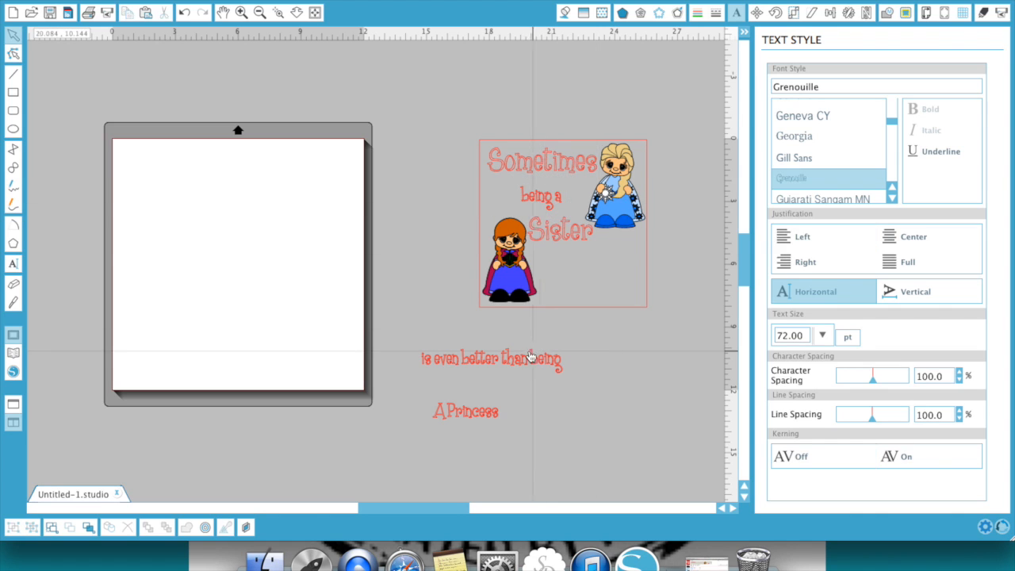
left_click_drag(532, 358, 645, 272)
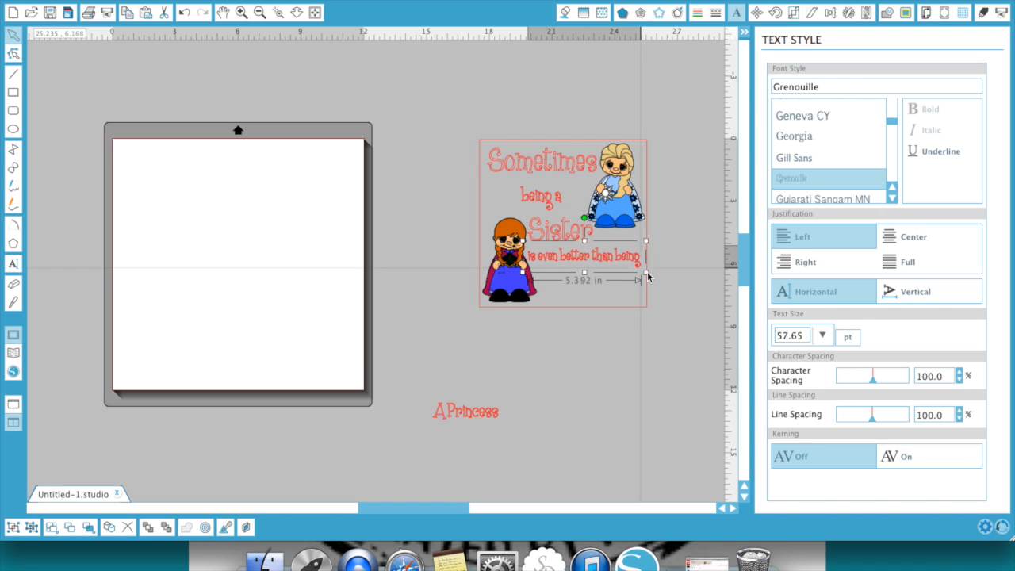
Step: Enlarge "A Princess" to about 5.3 in wide and place it at the square's bottom beside Anna's feet
left_click(465, 425)
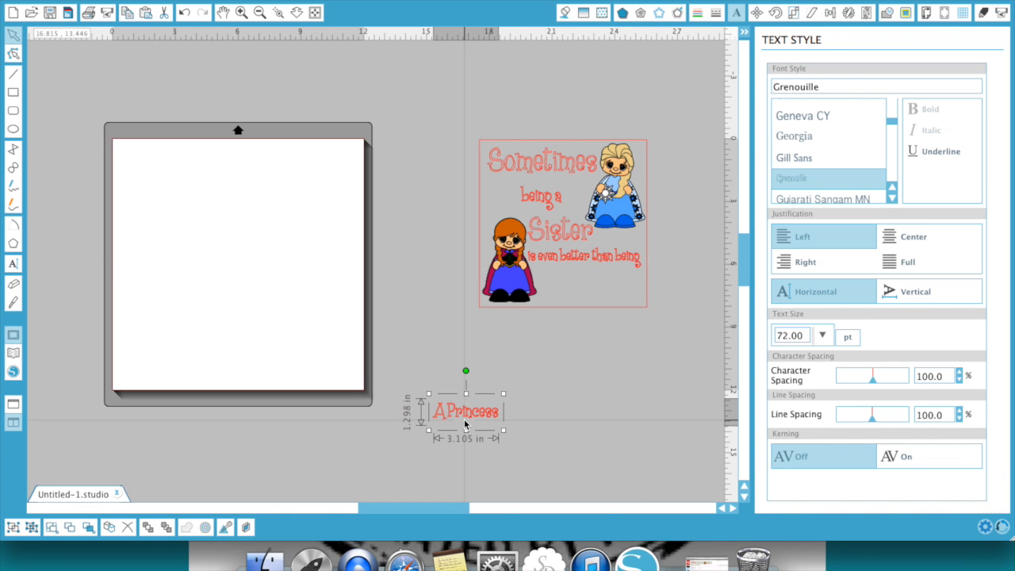
left_click_drag(465, 424, 609, 299)
left_click(550, 422)
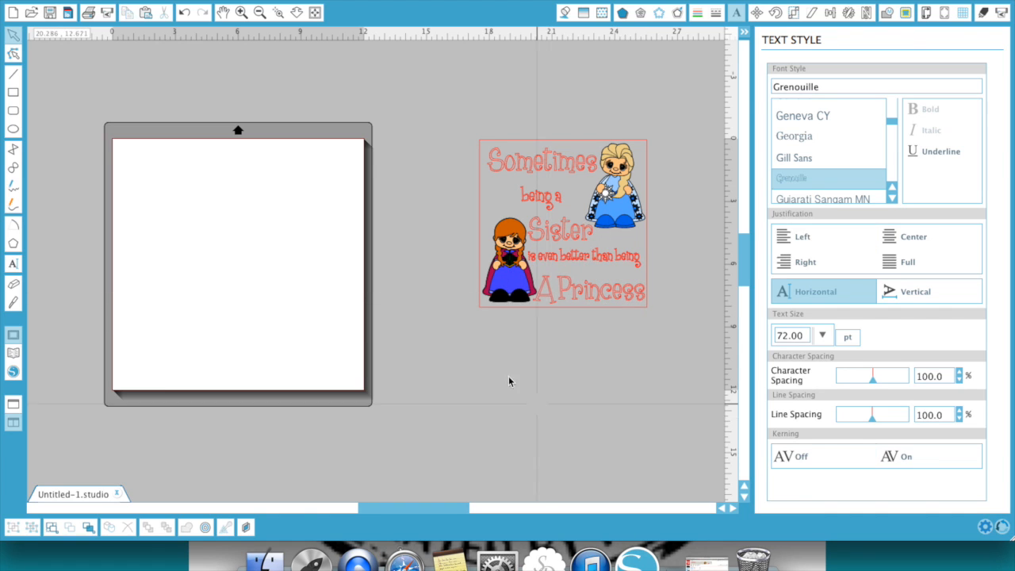
Step: Fill the word "Sometimes" with the dark pink-red sampled from Anna's cape
left_click(240, 13)
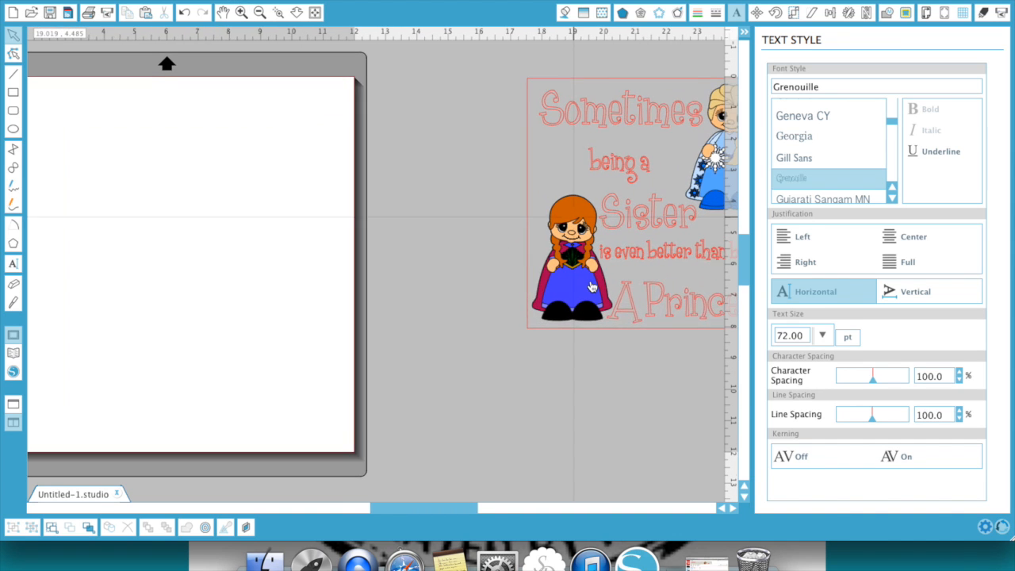
scroll(591, 286, "right", 5)
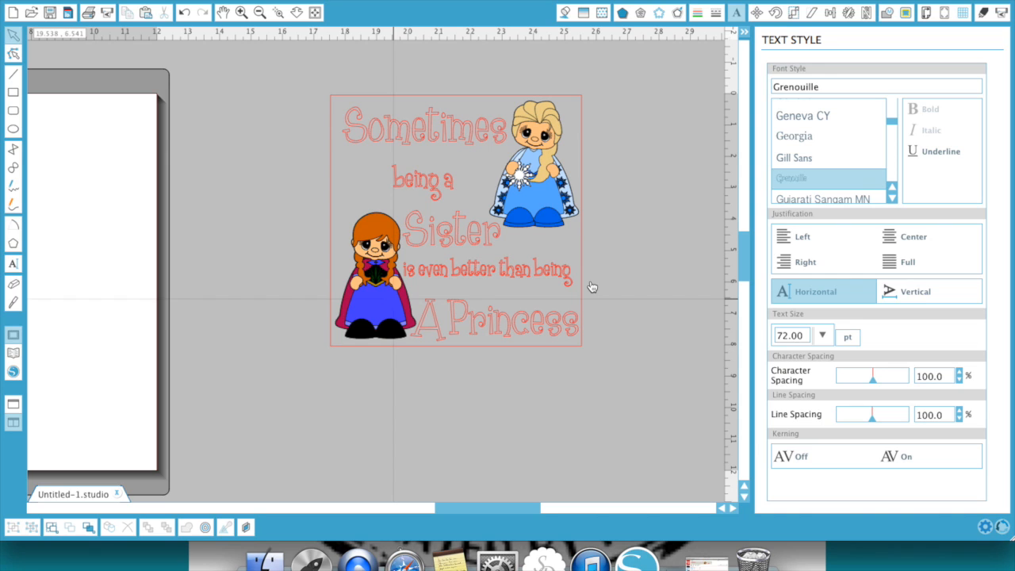
left_click(406, 128)
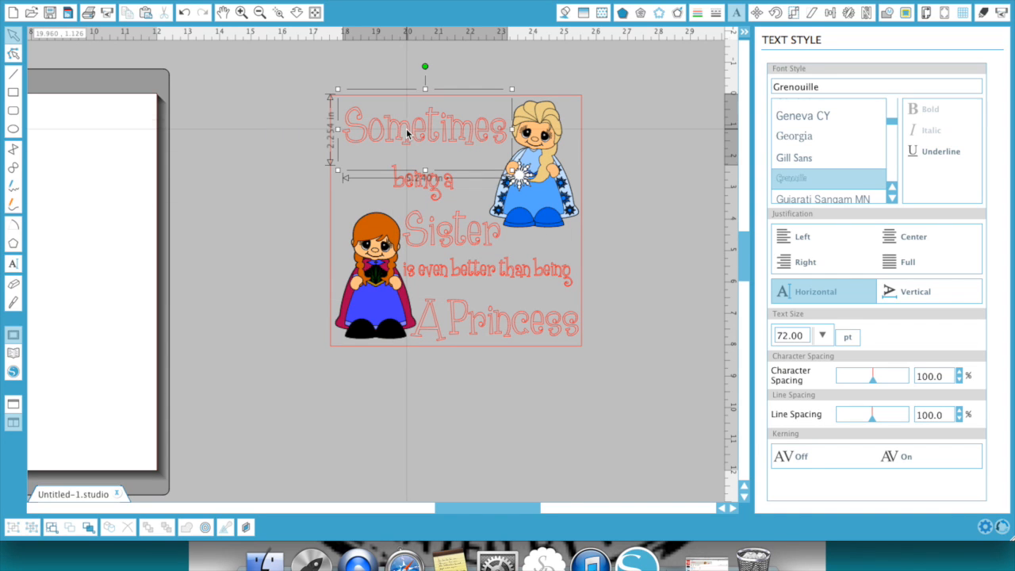
left_click(565, 13)
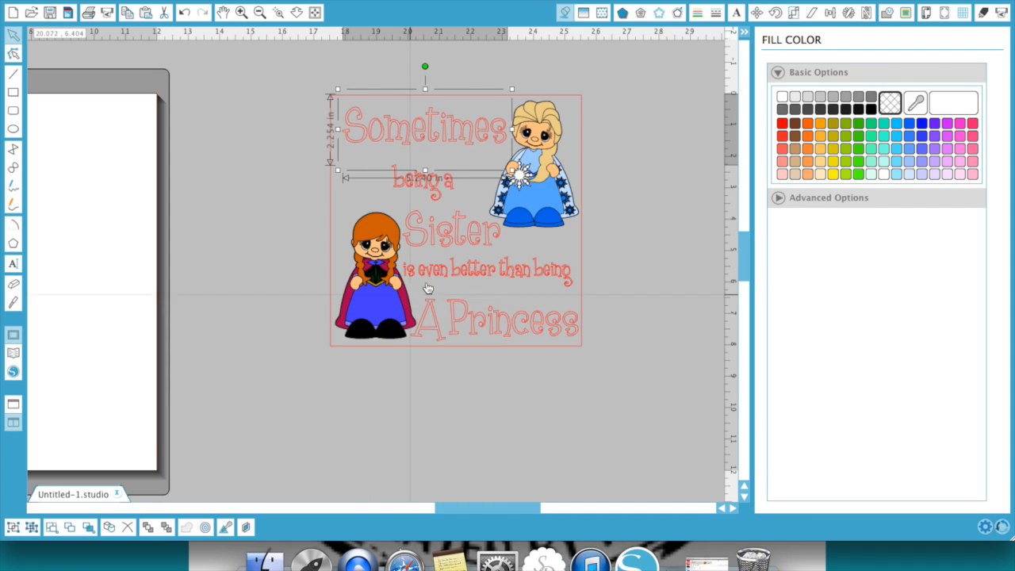
left_click(917, 102)
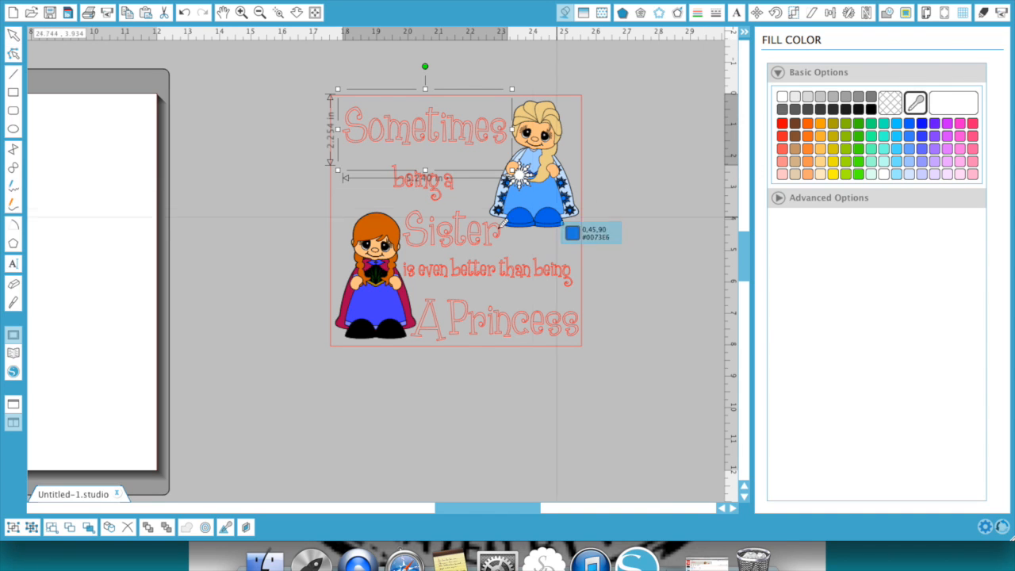
left_click(411, 299)
Step: Fill "Sister" and "A Princess" with the same cape color
left_click(474, 232)
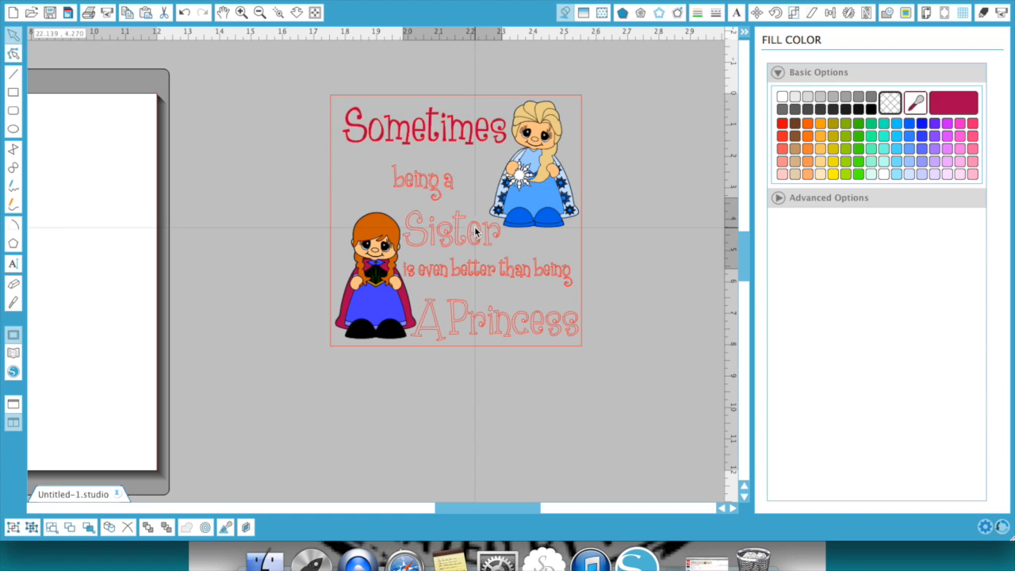
left_click(956, 108)
left_click(508, 337)
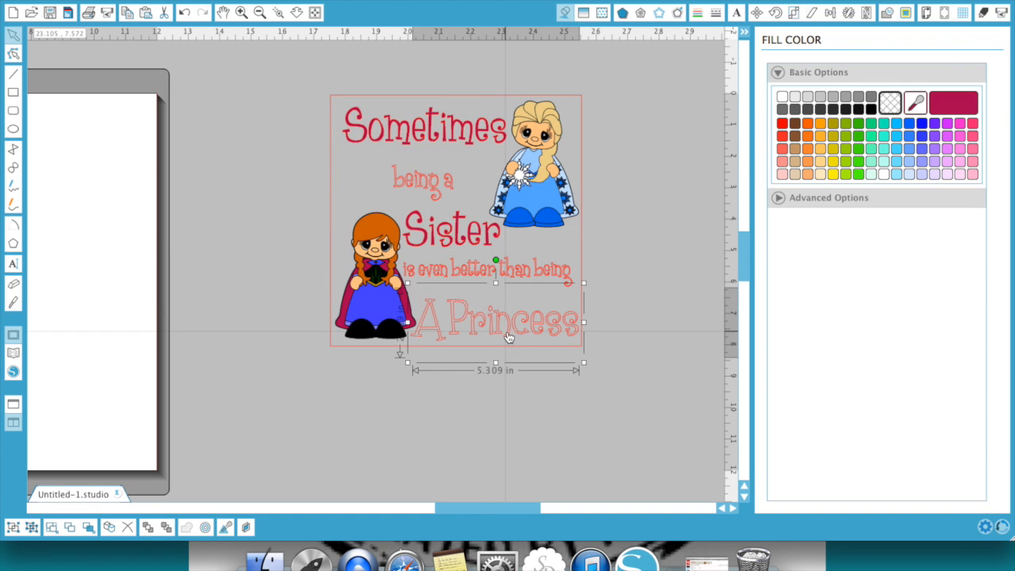
left_click(954, 111)
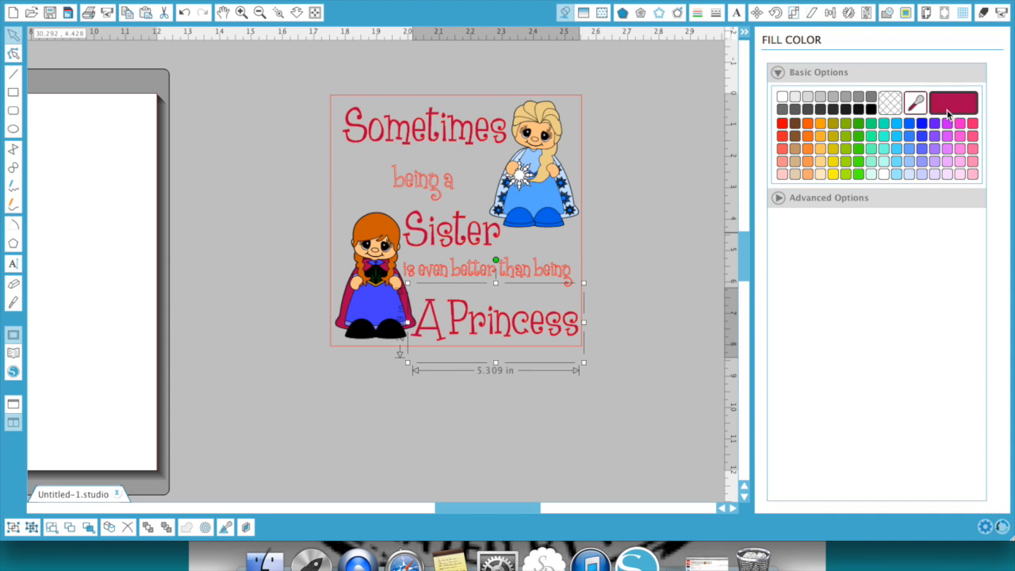
Step: Fill "being a" and "is even better than being" with the blue sampled from Elsa's dress
left_click(428, 186)
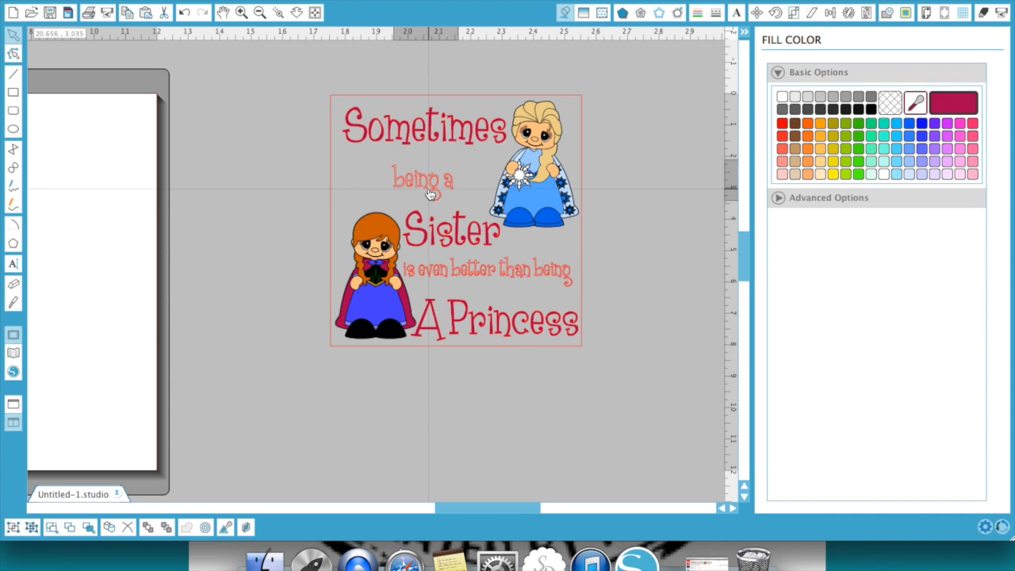
left_click(916, 103)
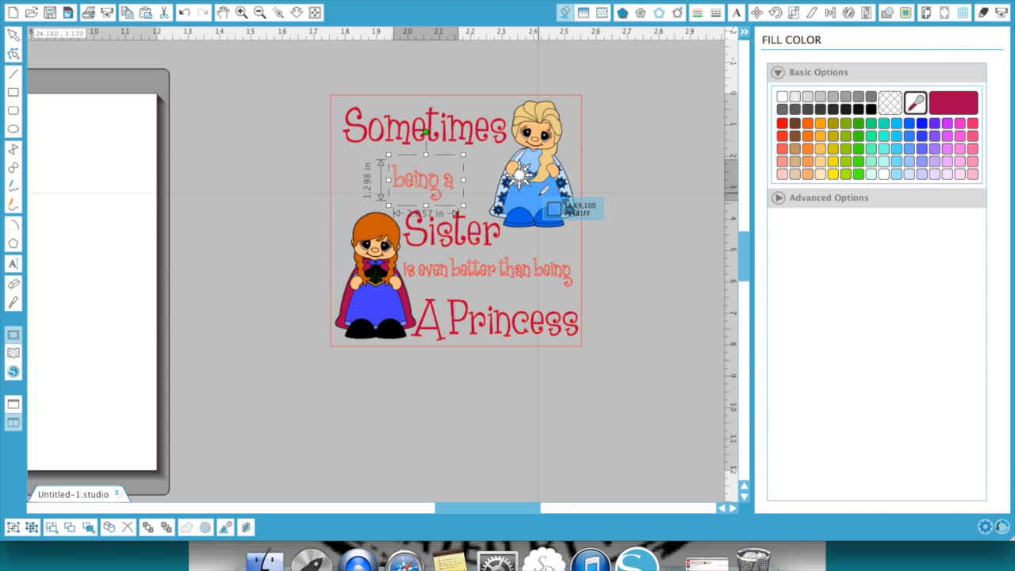
left_click(544, 191)
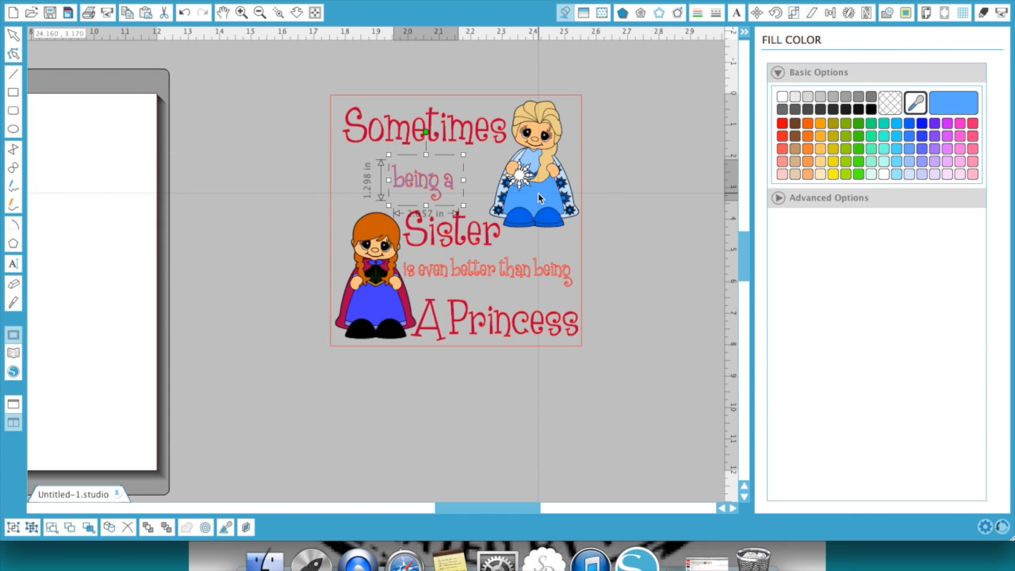
left_click(508, 274)
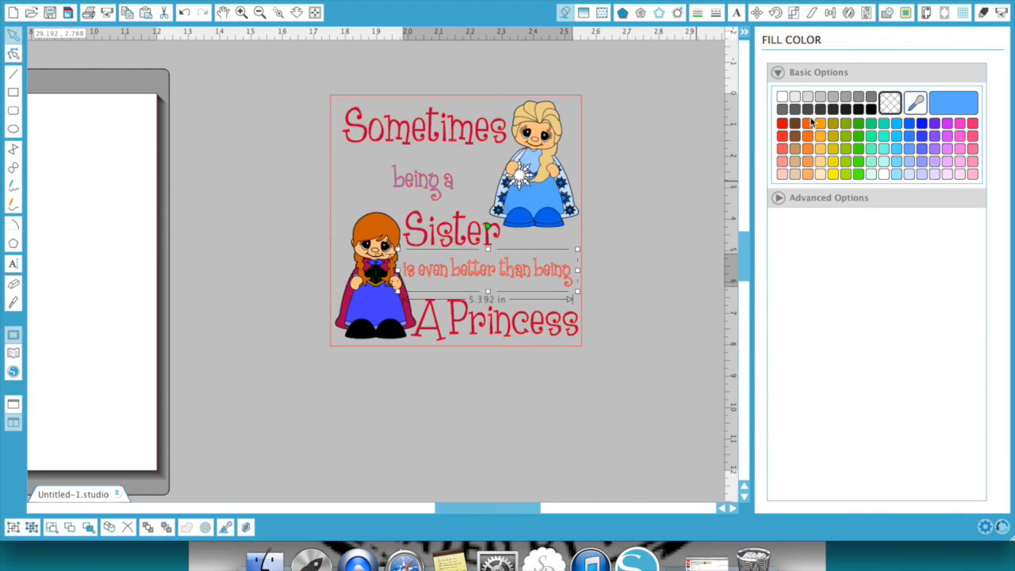
left_click(952, 108)
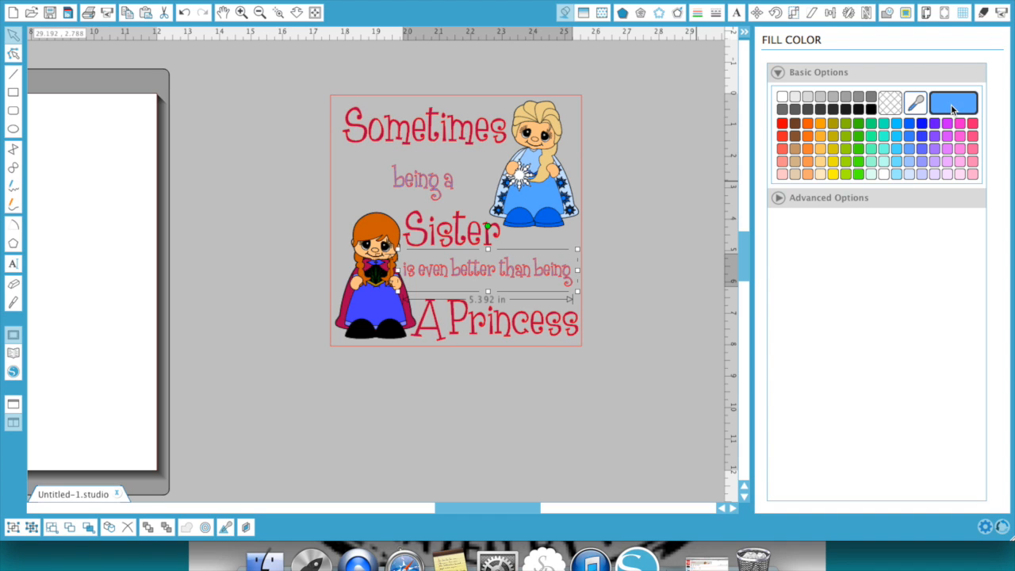
left_click(672, 312)
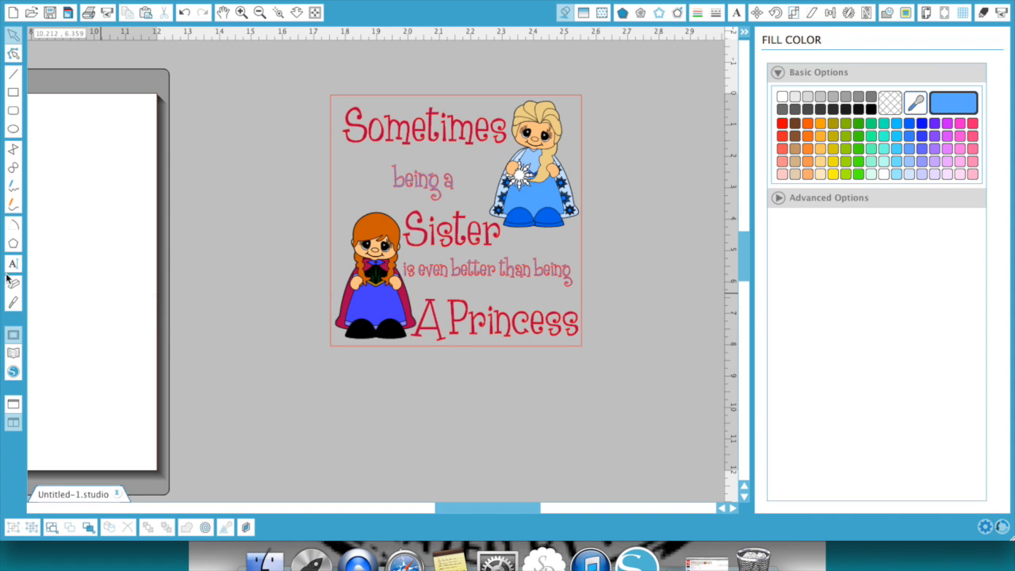
Step: Add the snowflake design "SD frozen all 20146" from the library's Frozen folder to the workspace
left_click(11, 354)
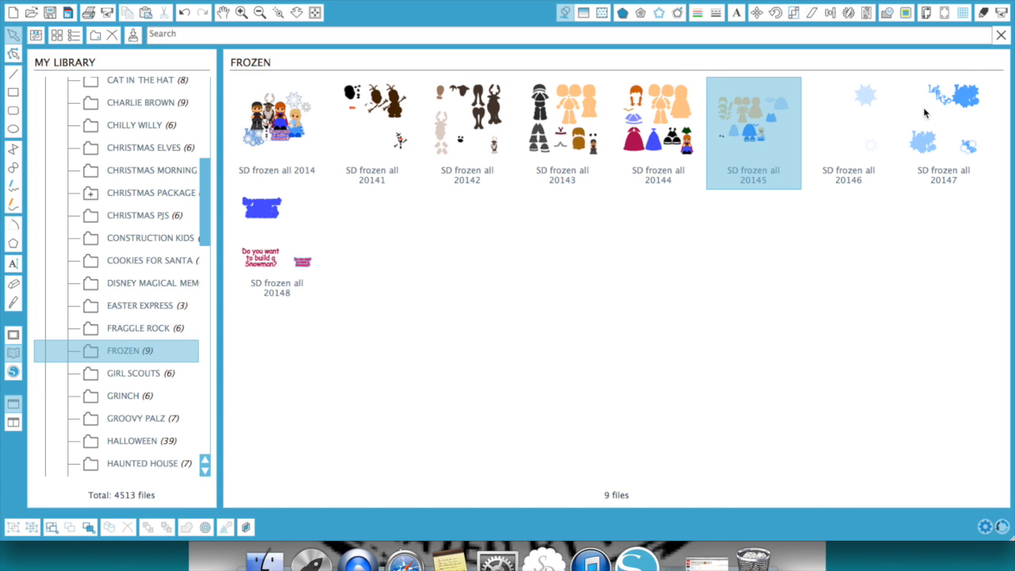
double_click(865, 176)
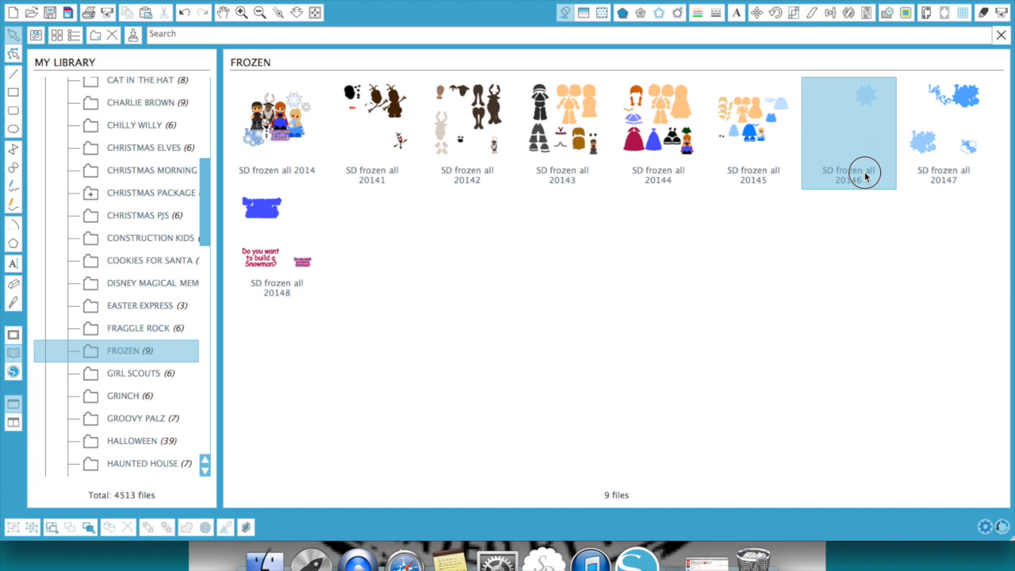
left_click_drag(403, 154, 812, 187)
scroll(798, 188, "right", 10)
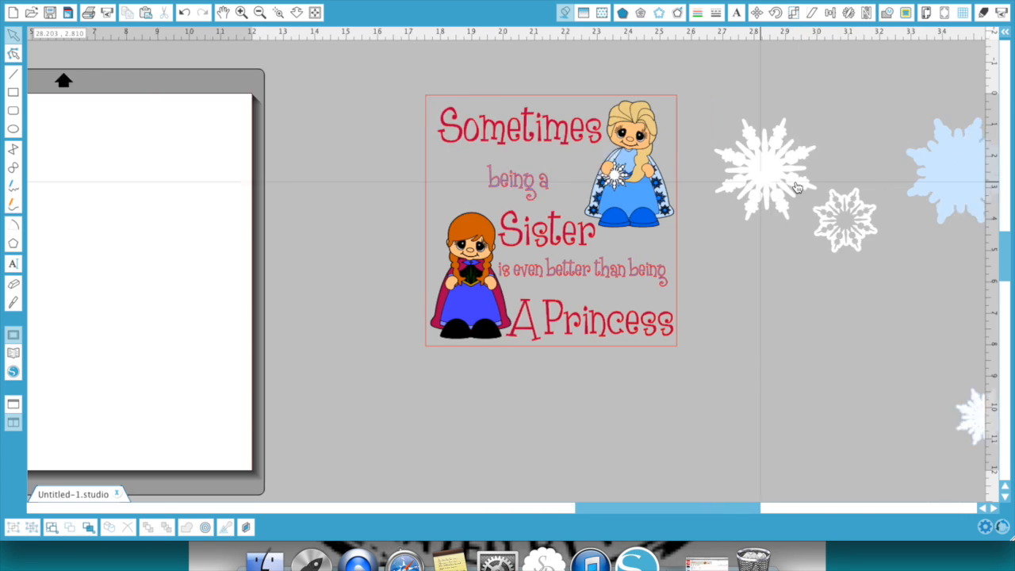
Step: Ungroup the snowflake design and delete the two small snowflakes at its lower right
left_click(600, 194)
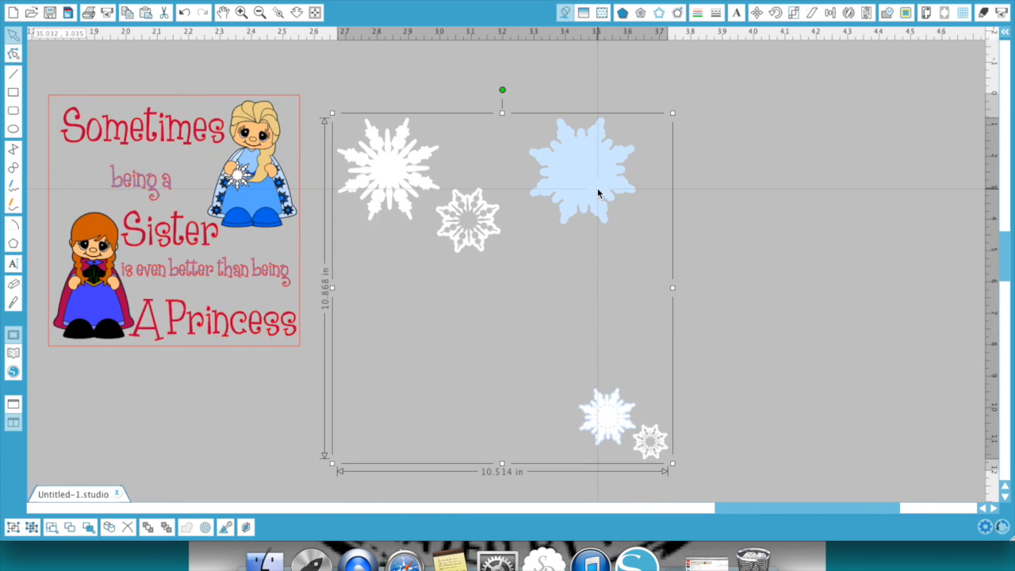
right_click(600, 193)
left_click(648, 402)
left_click(799, 301)
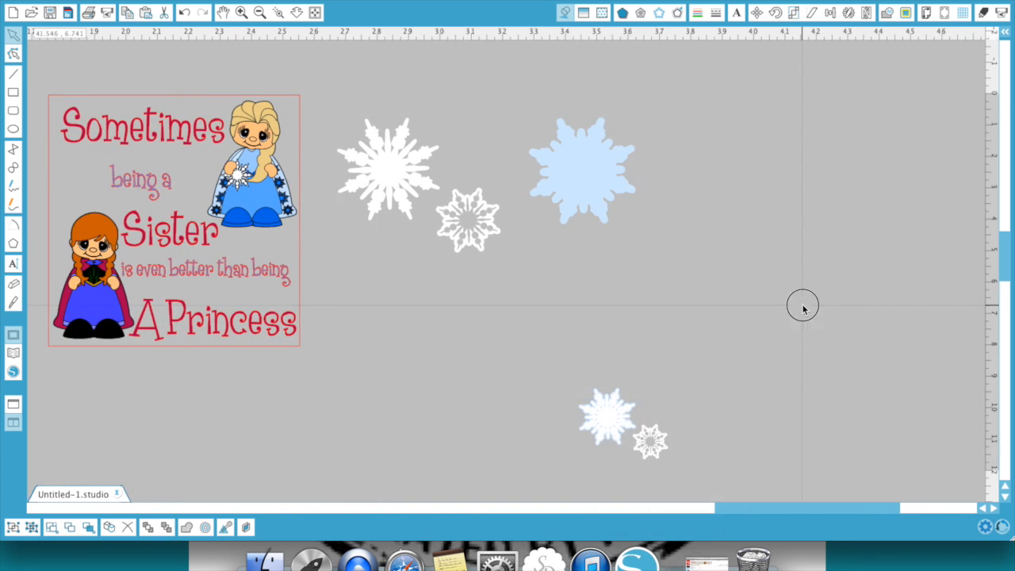
left_click_drag(577, 385, 691, 481)
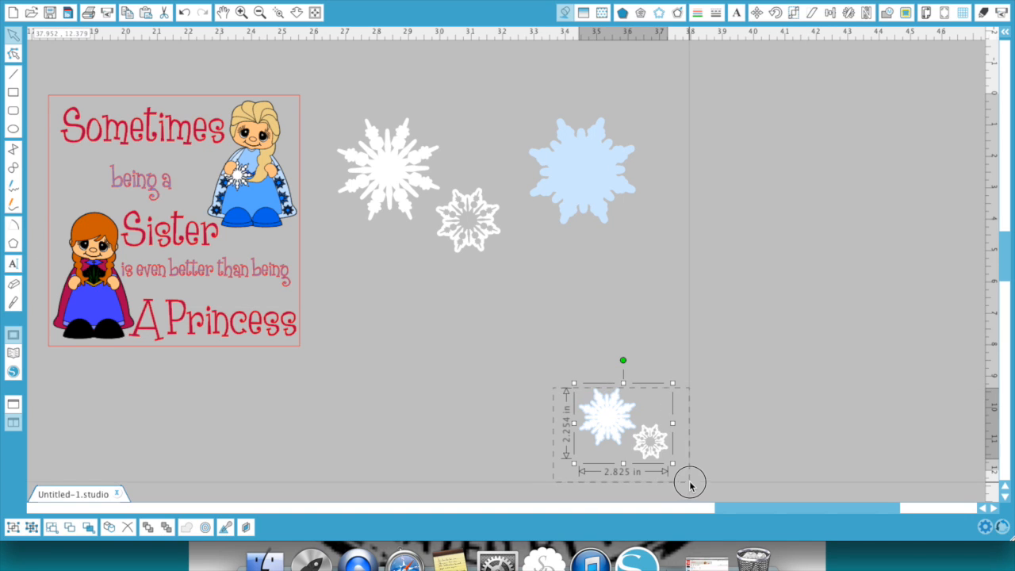
key("Delete")
Step: Ungroup the remaining large snowflakes and delete the light blue one
right_click(599, 205)
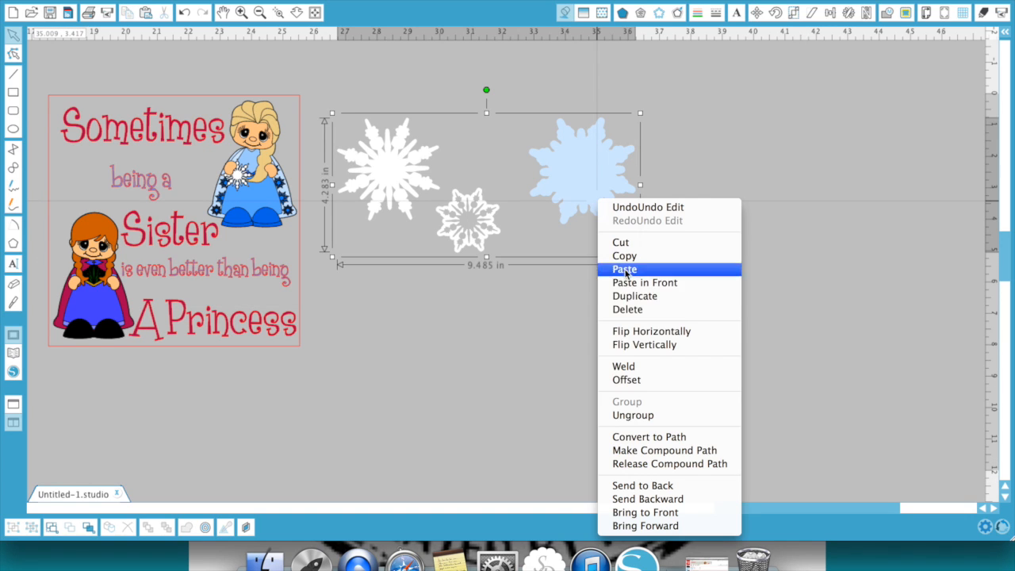
left_click(653, 414)
left_click(638, 307)
left_click(592, 199)
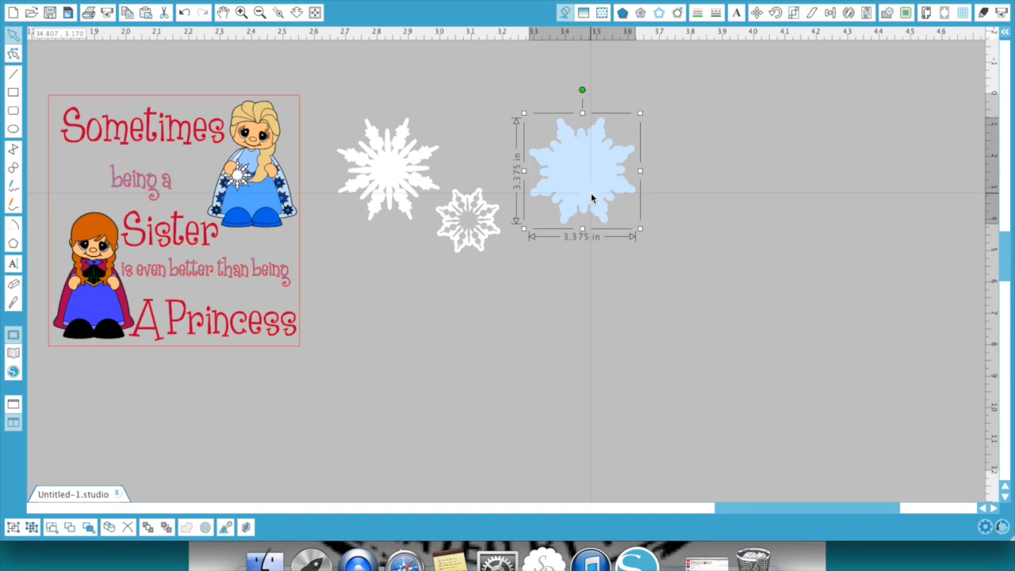
key("Delete")
Step: Ungroup the two white snowflakes and delete the smaller one
left_click(482, 240)
right_click(481, 241)
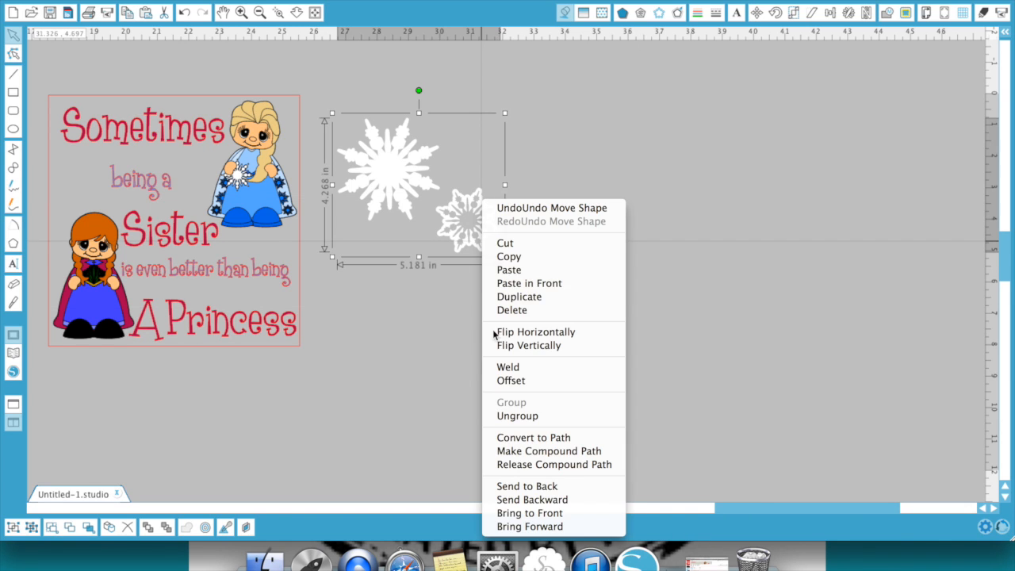
left_click(517, 416)
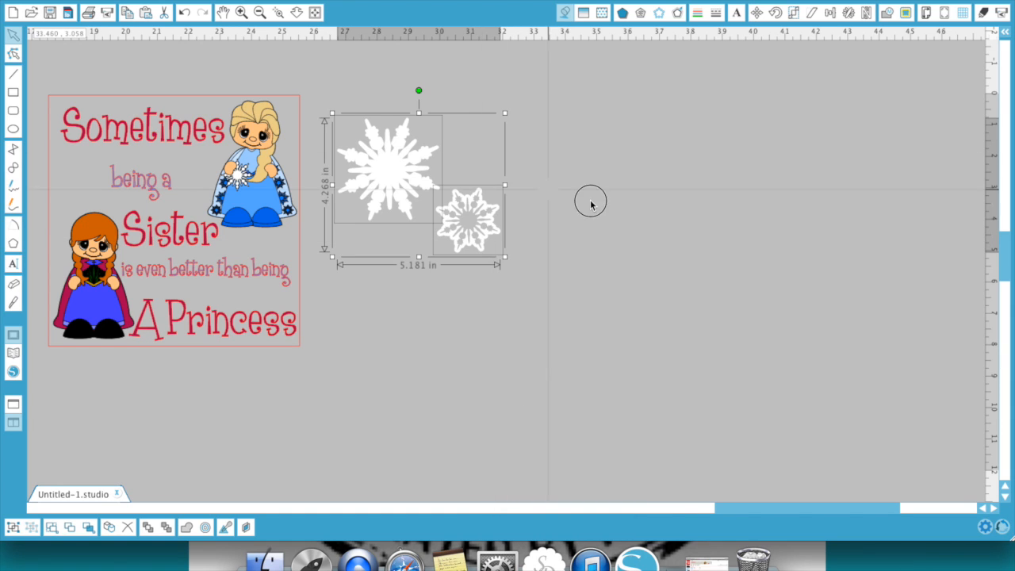
left_click(494, 234)
key("Delete")
Step: Duplicate the large white snowflake and place the copy beside the original
left_click(399, 187)
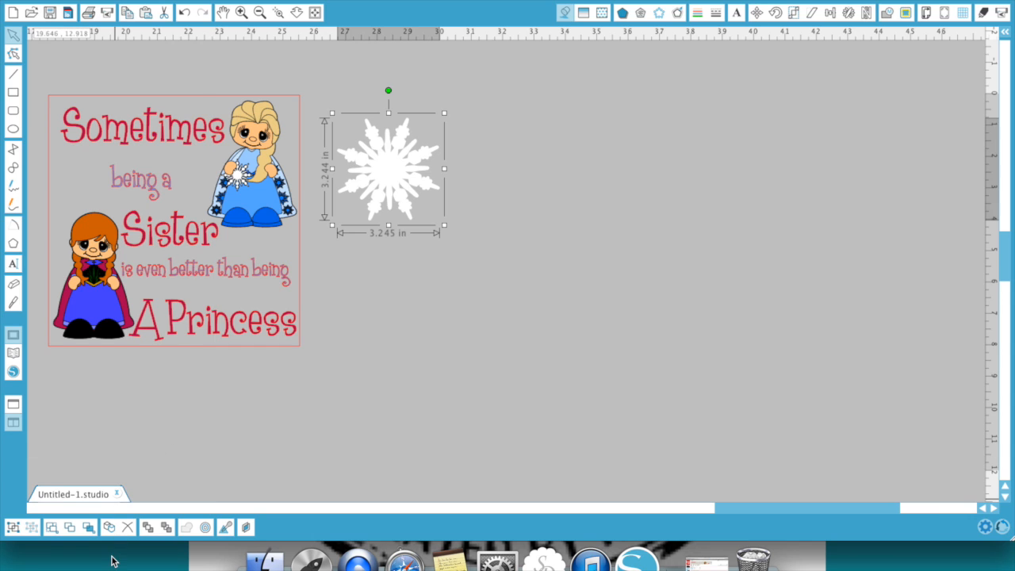
left_click(112, 528)
left_click_drag(405, 200, 517, 199)
Step: Shrink one white snowflake to about 1.56 in and place it inside the square, left of "being a" and above Anna
scroll(516, 197, "left", 5)
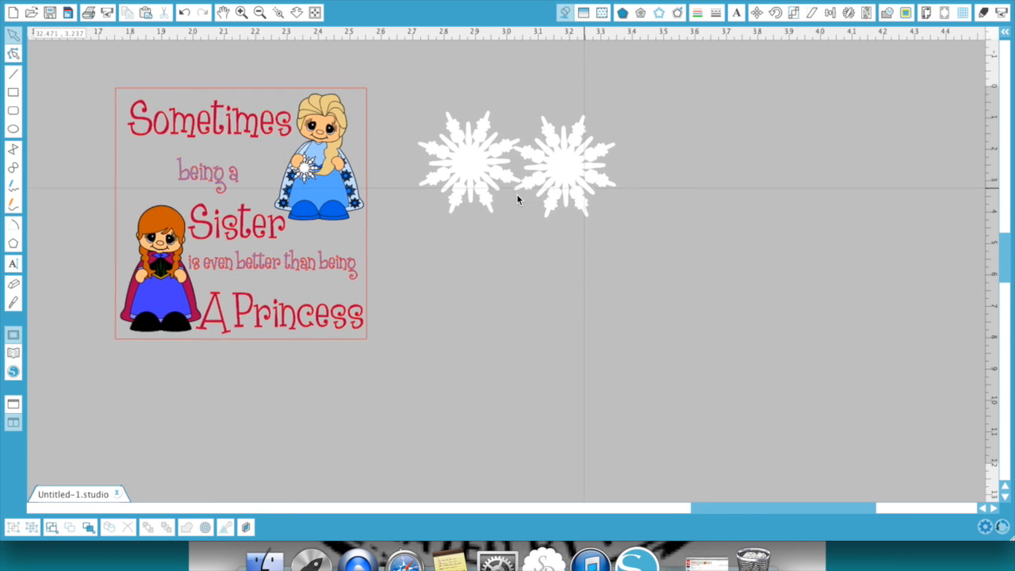
left_click(488, 187)
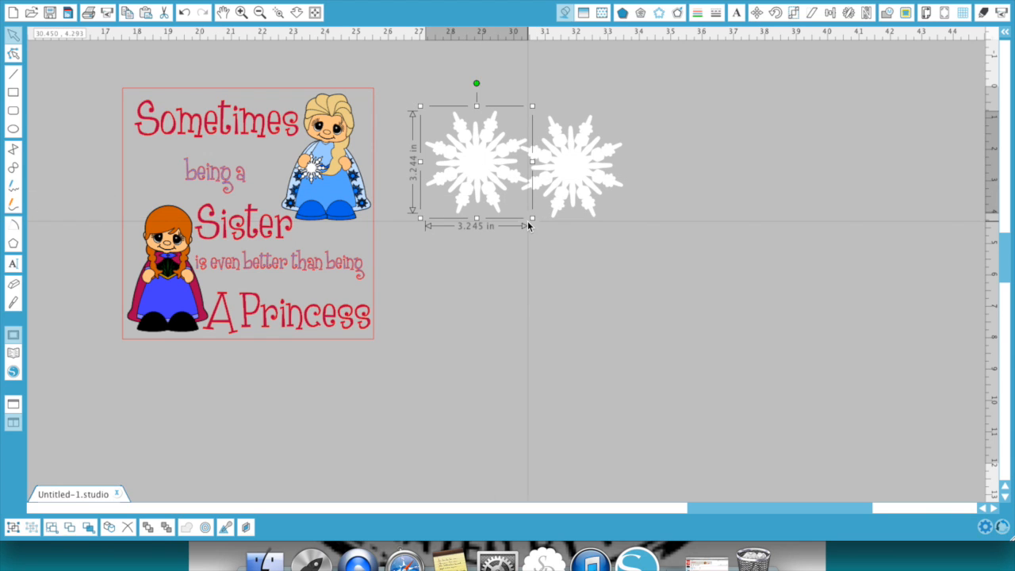
left_click_drag(535, 221, 158, 184)
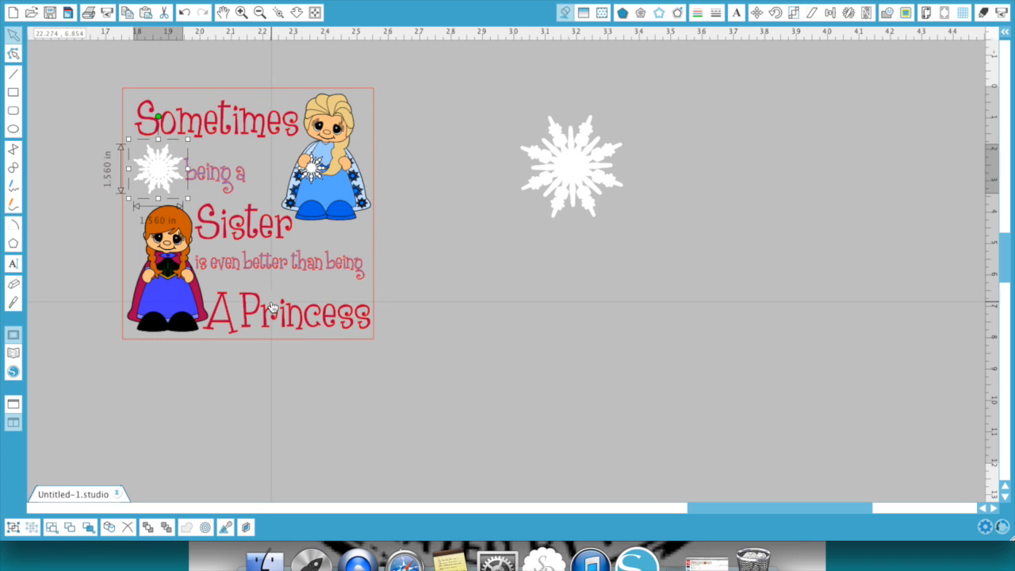
Step: Shrink the large white snowflake and place it below Elsa at the square's edge, nudging Elsa, "Sister" and "is even better than being" around it
left_click_drag(273, 264, 277, 276)
left_click(348, 237)
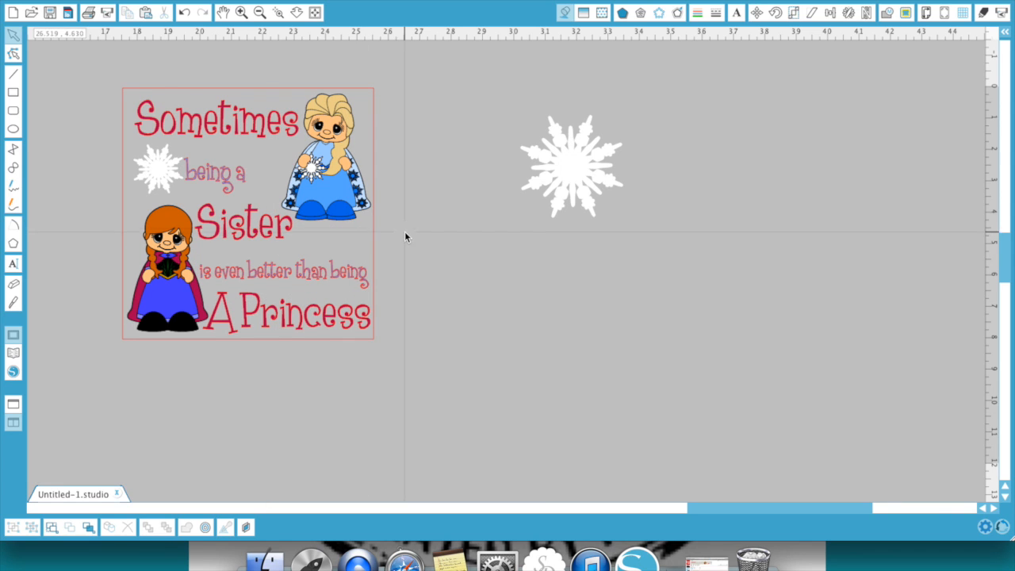
left_click(543, 170)
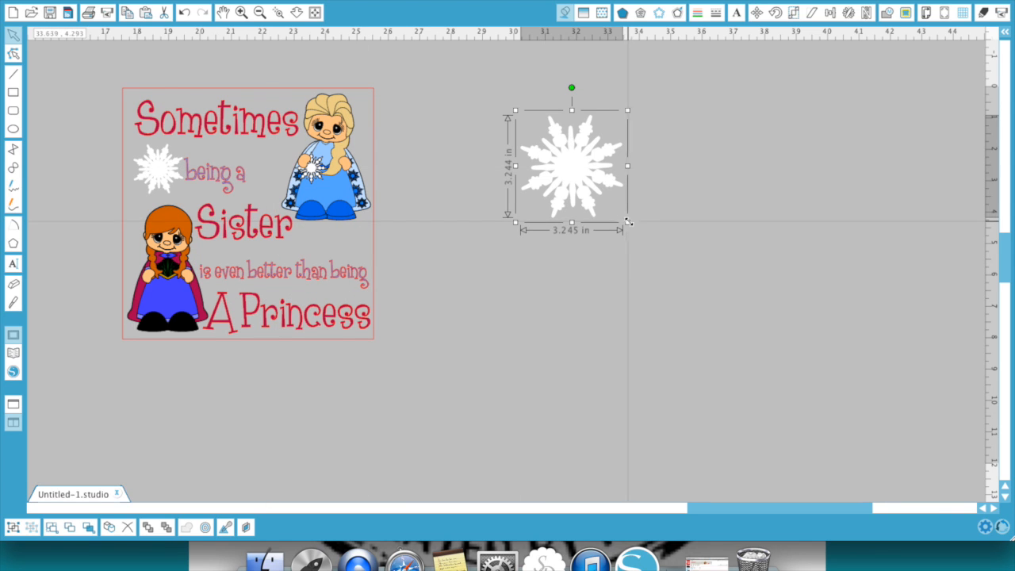
left_click_drag(628, 222, 378, 248)
left_click_drag(342, 199, 340, 195)
left_click_drag(374, 240, 341, 278)
left_click_drag(273, 231, 275, 239)
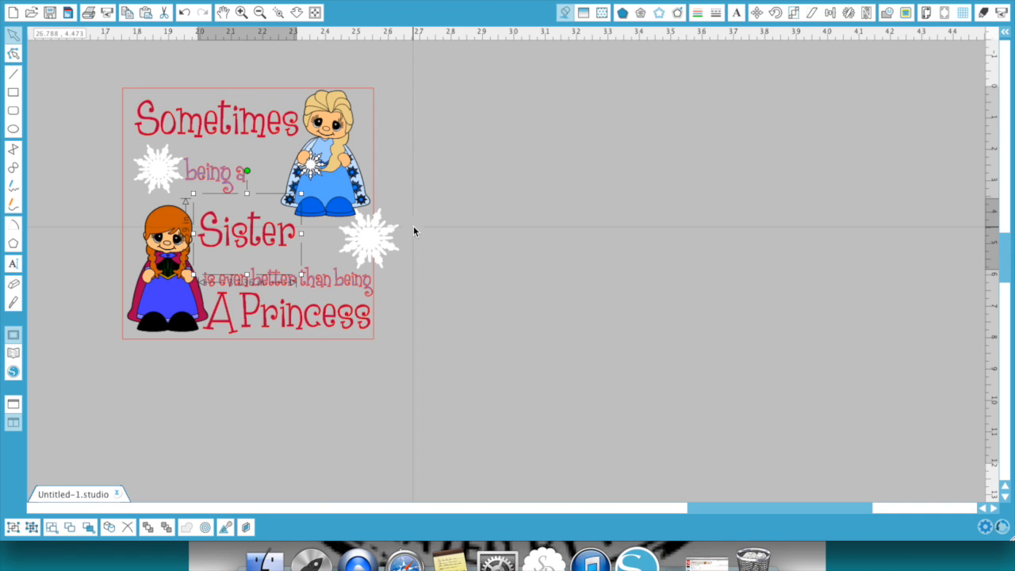
Step: Move "Sometimes", "Sister" and "A Princess" out of the layout square onto the upper part of the cutting mat
scroll(294, 256, "left", 3)
scroll(295, 254, "left", 5)
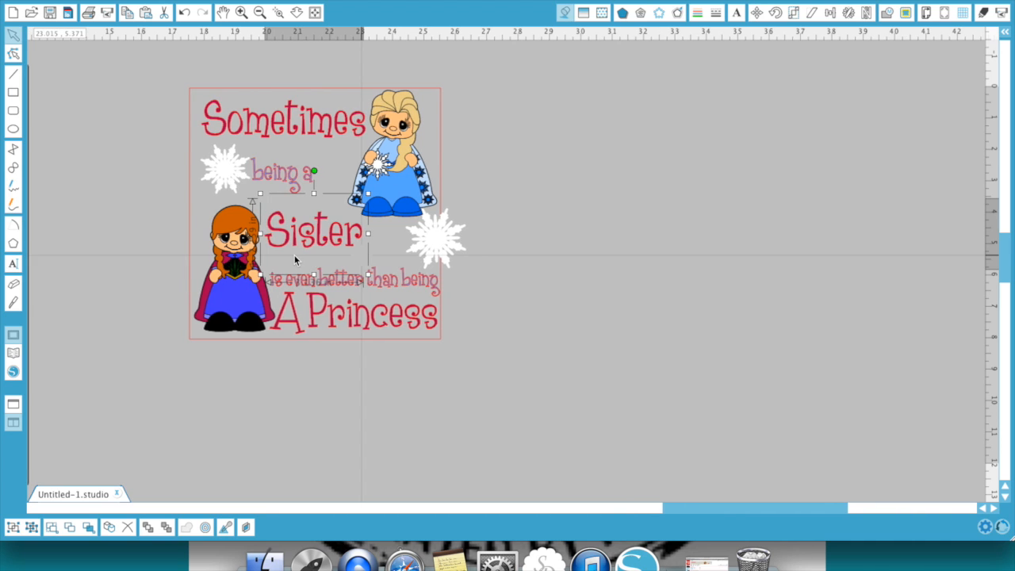
left_click(256, 18)
left_click(255, 18)
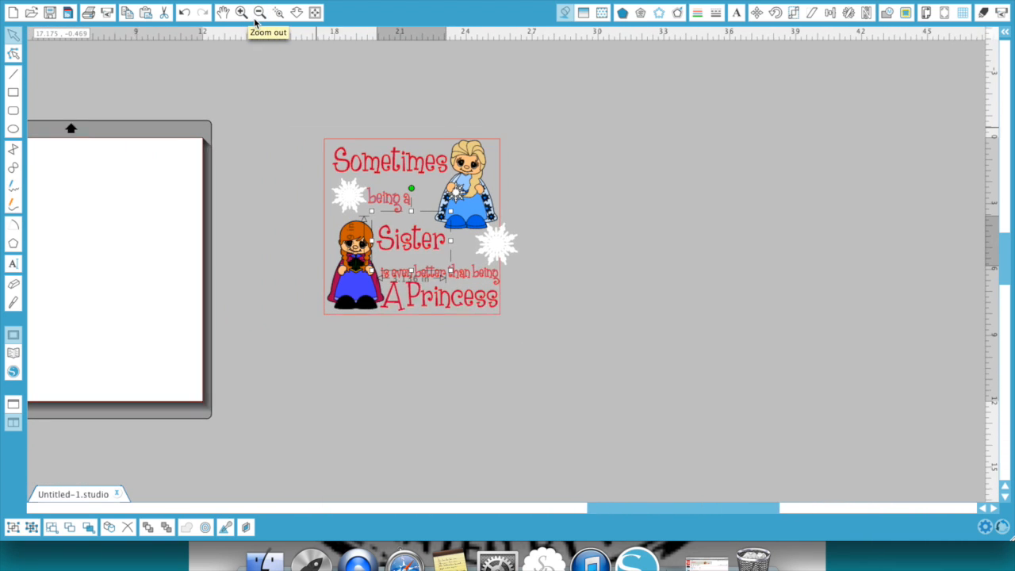
scroll(314, 275, "left", 6)
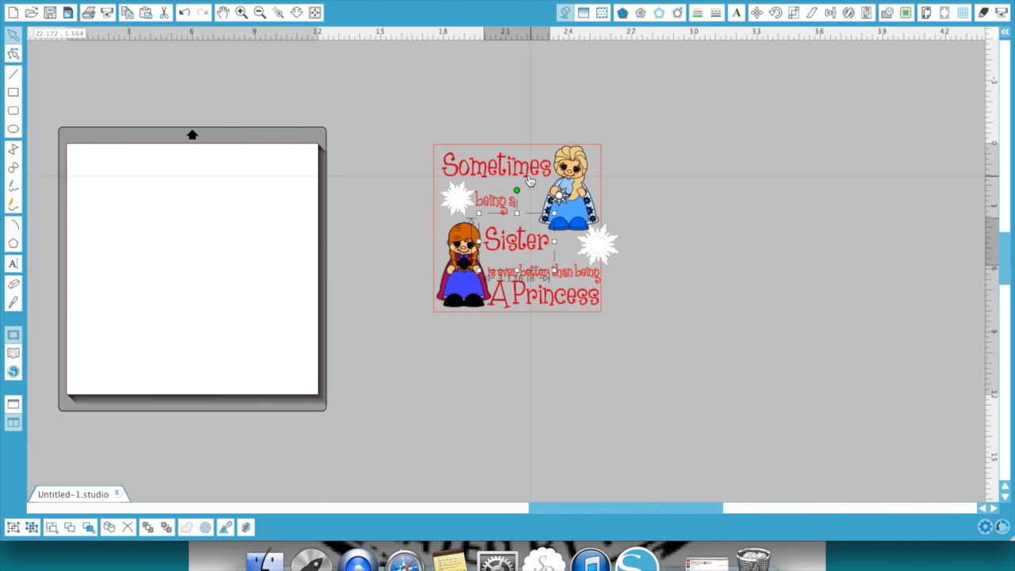
left_click_drag(448, 164, 123, 161)
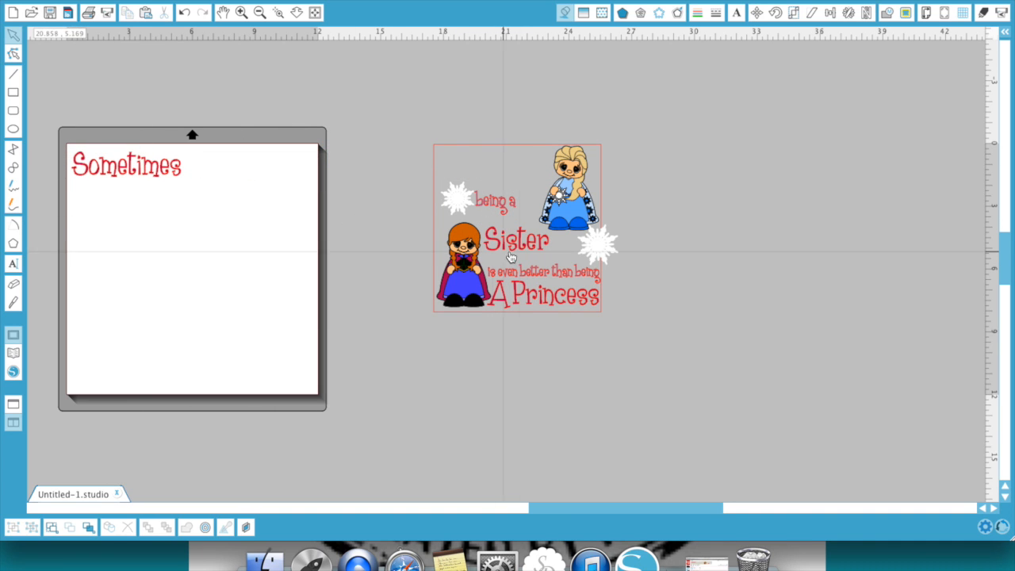
left_click_drag(527, 246, 283, 172)
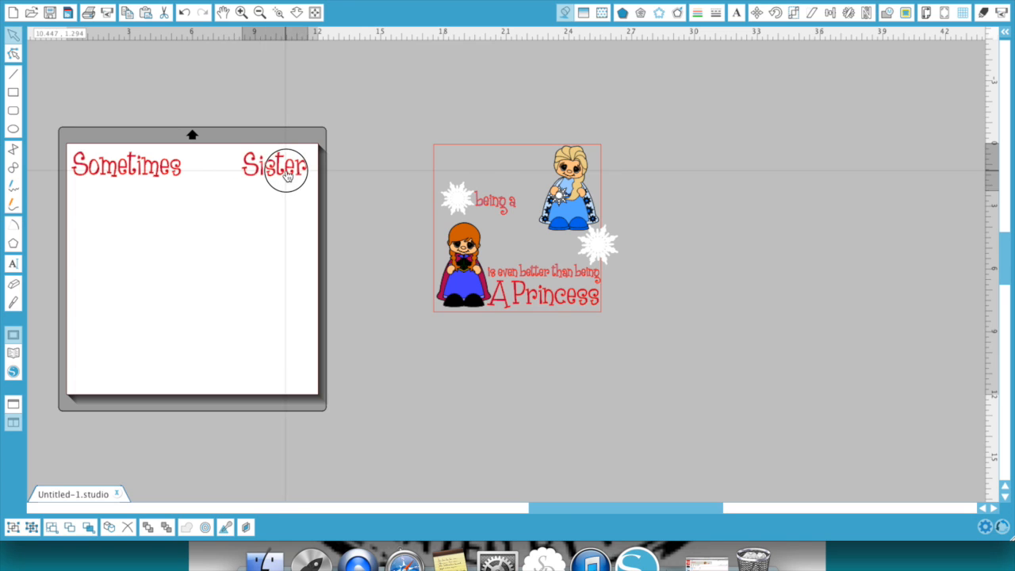
left_click_drag(540, 297, 196, 205)
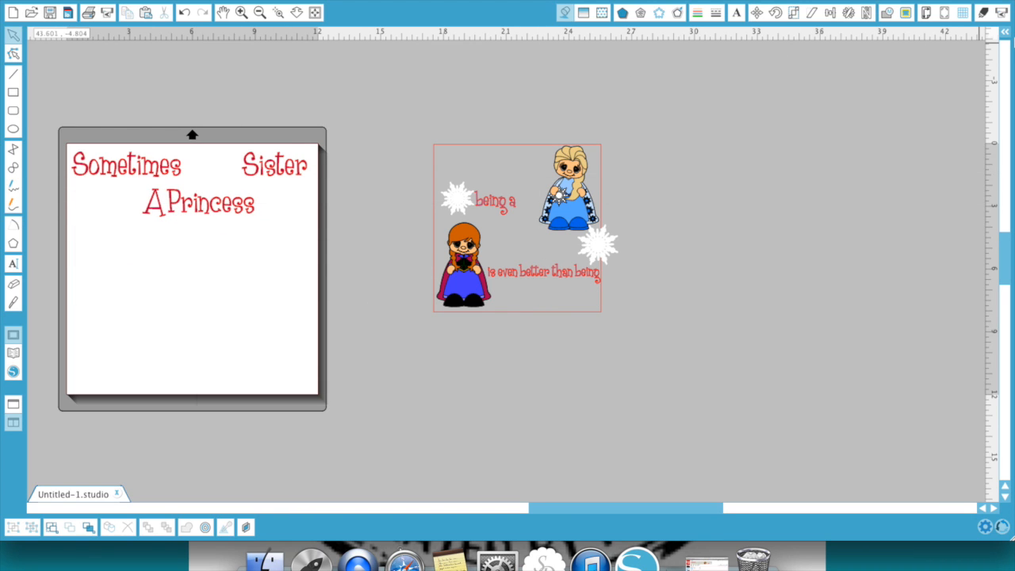
Step: Choose Vinyl as the cut material for the three large text pieces and review its blade, speed and thickness settings
left_click(982, 14)
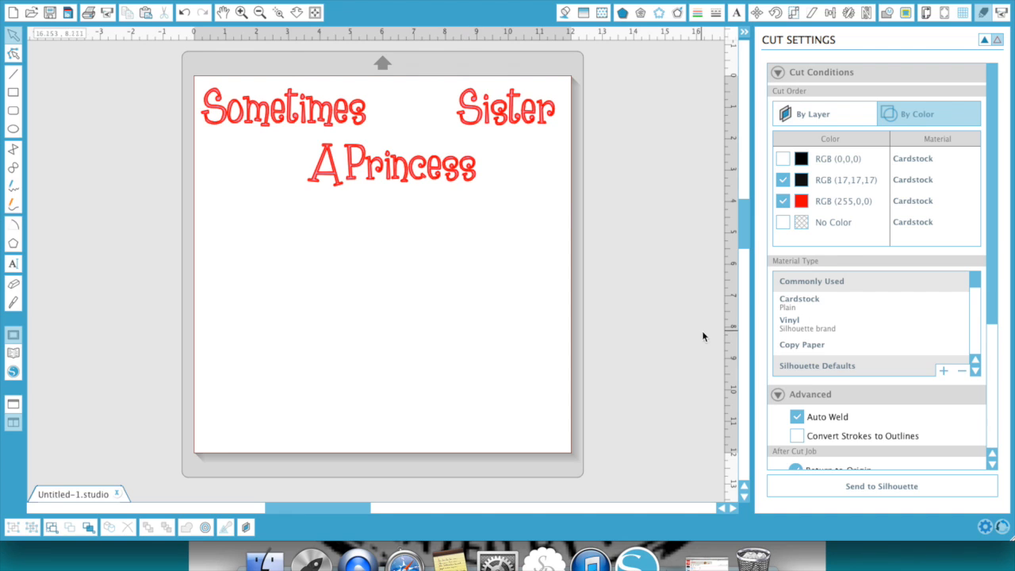
left_click(811, 321)
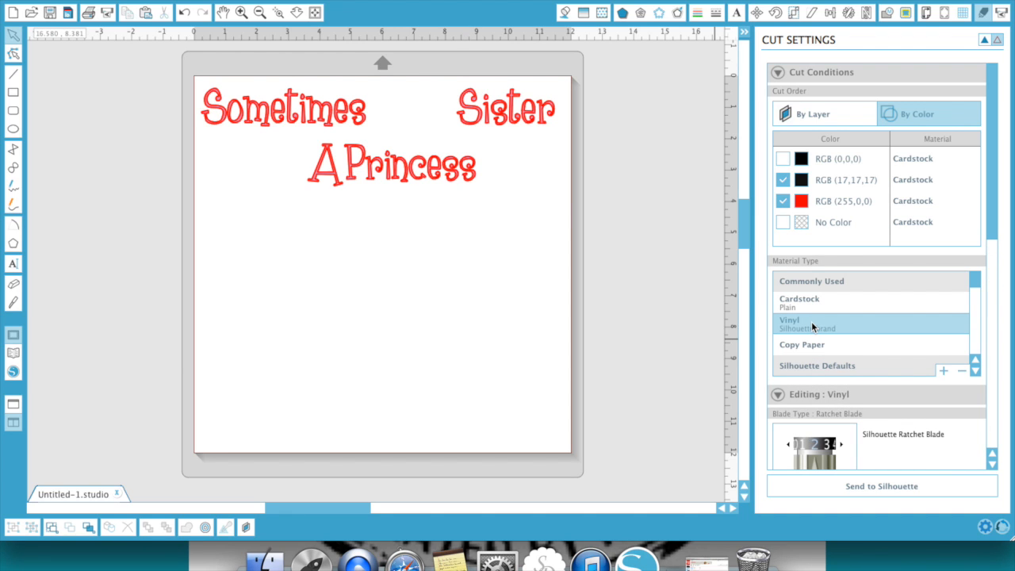
scroll(811, 322, "down", 5)
scroll(859, 429, "down", 4)
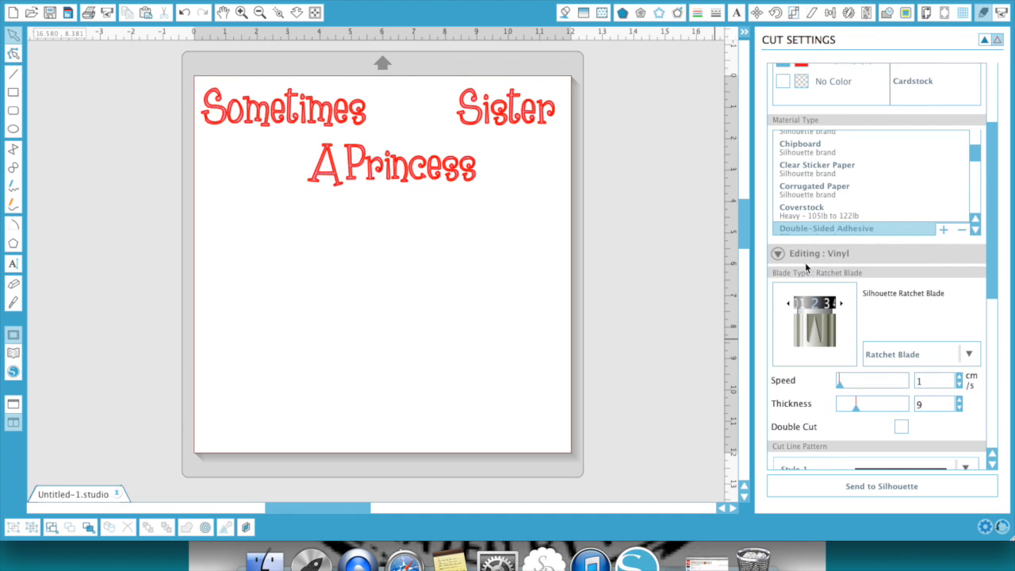
left_click(743, 33)
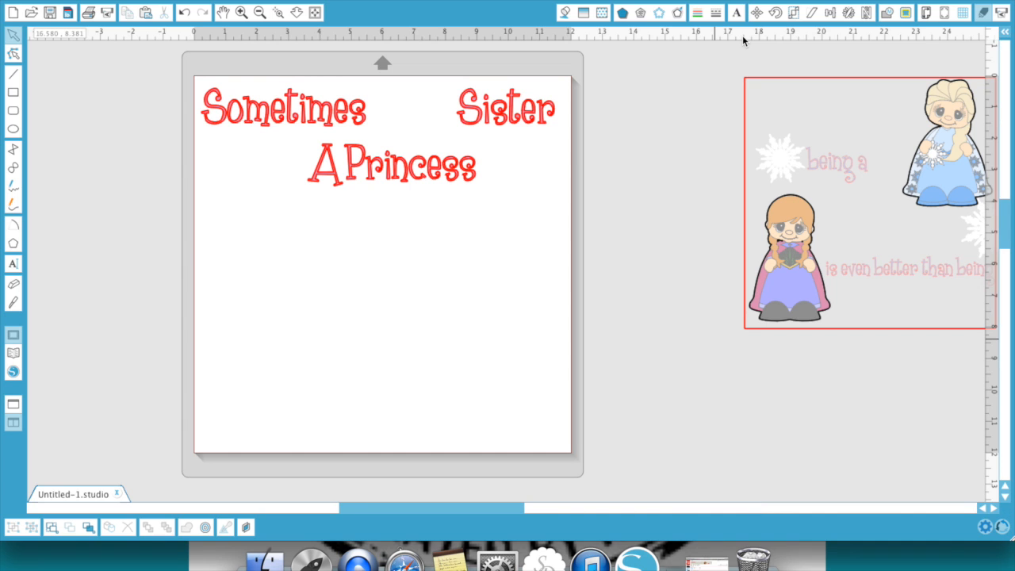
Step: Move the three large text pieces off the mat and place "being a" and "is even better than being" along its upper edge
left_click(572, 14)
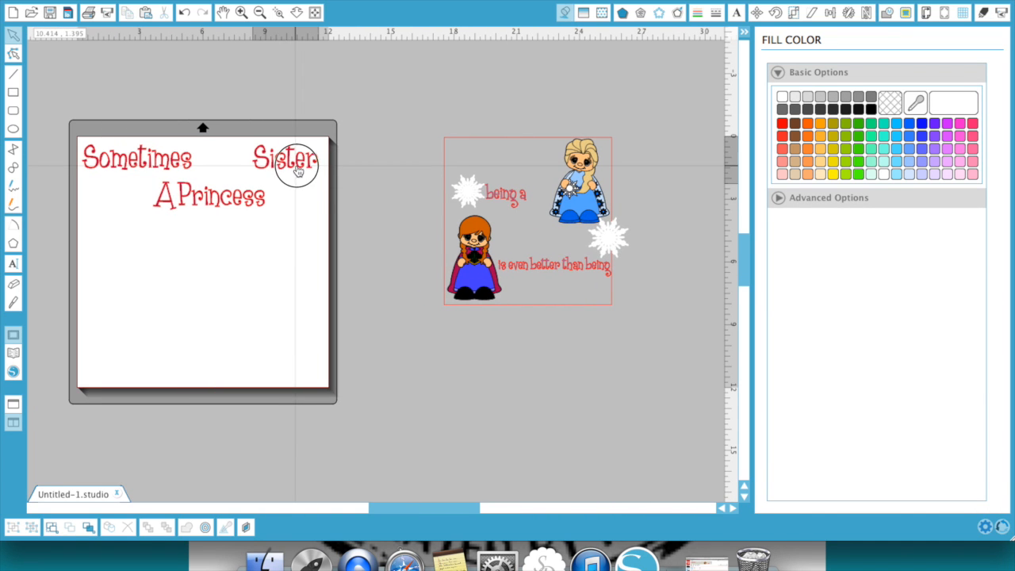
left_click_drag(294, 167, 484, 86)
left_click_drag(115, 163, 154, 72)
left_click_drag(208, 213, 334, 103)
left_click_drag(507, 200, 111, 157)
left_click_drag(540, 268, 243, 156)
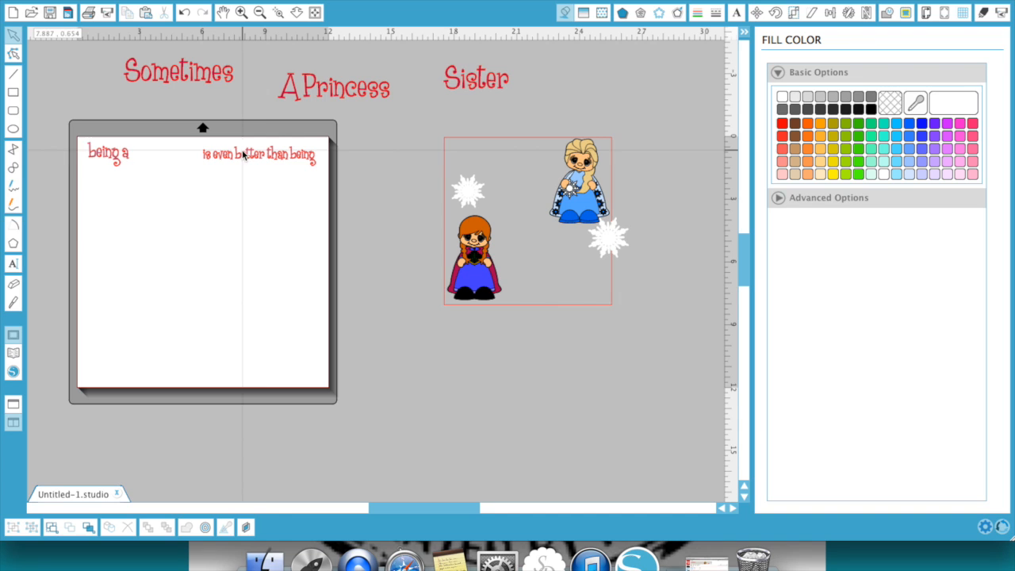
Step: Choose Vinyl as the cut material for the two smaller phrases and set the ratchet blade to 2
left_click(984, 12)
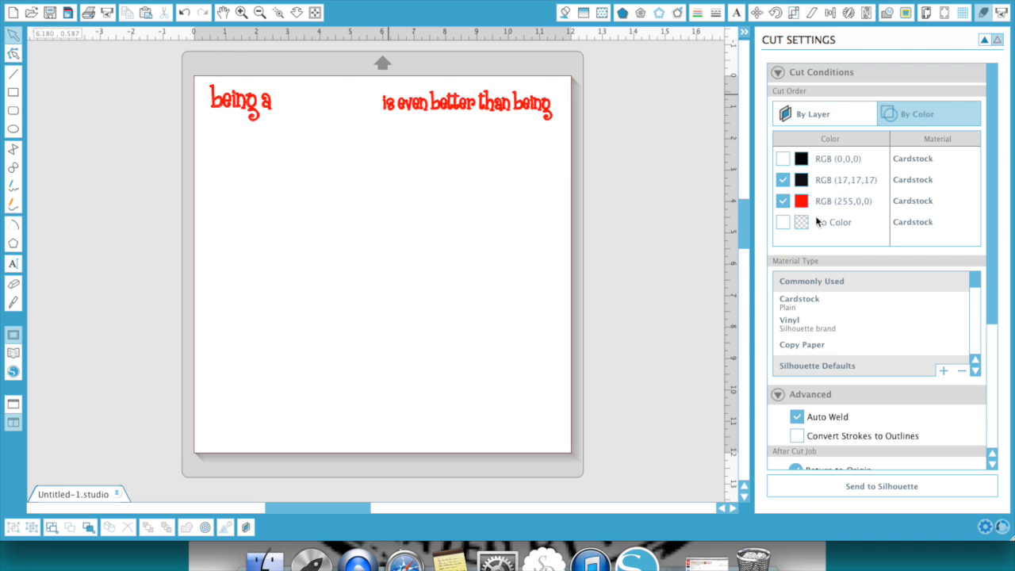
left_click(809, 334)
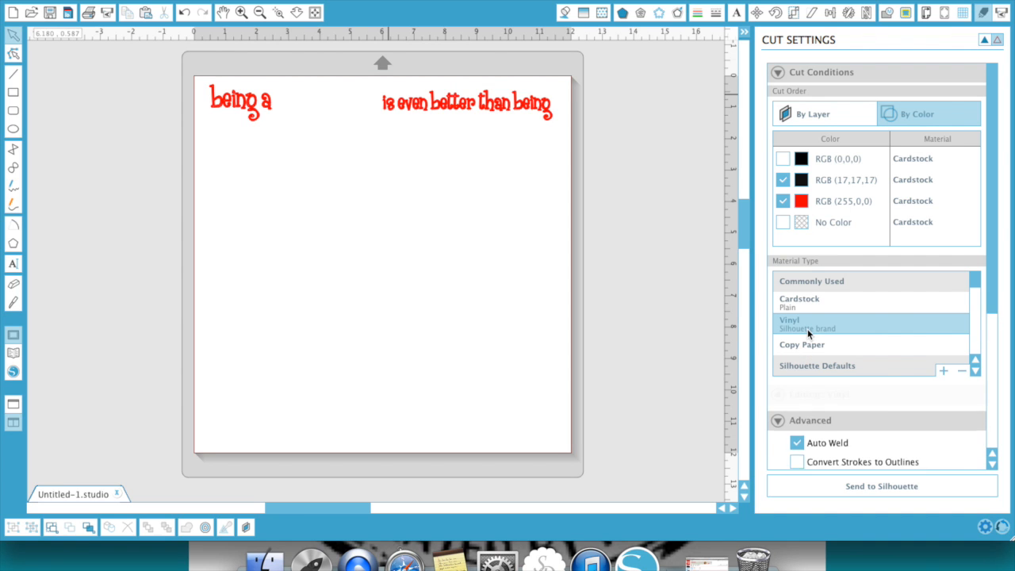
scroll(845, 414, "down", 5)
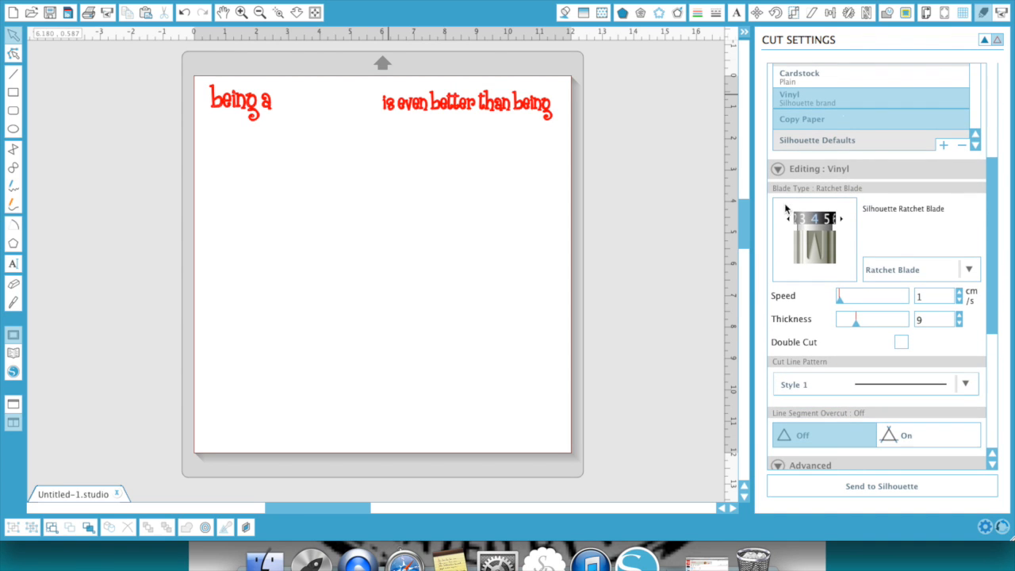
left_click(843, 101)
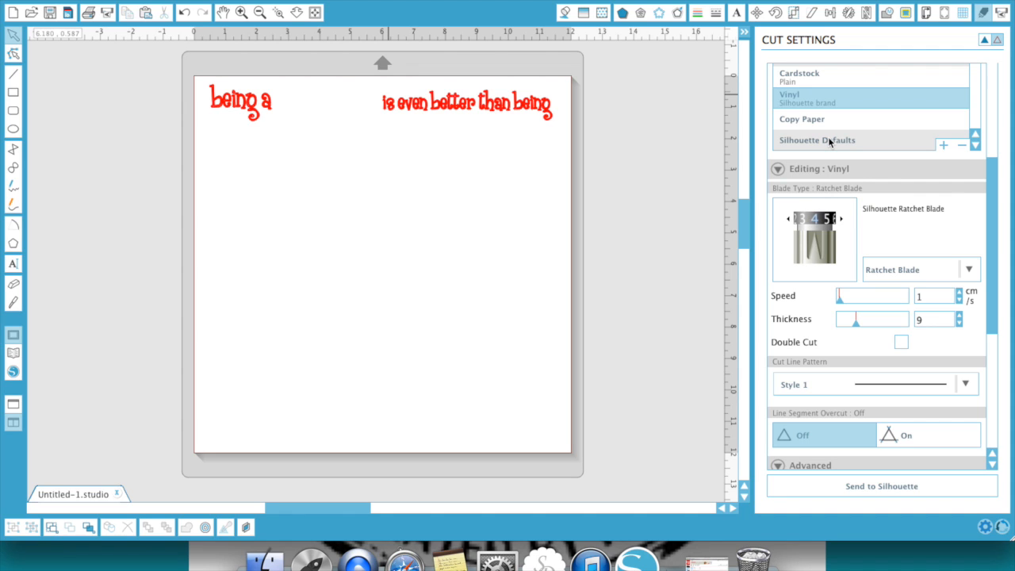
left_click(789, 221)
left_click(788, 221)
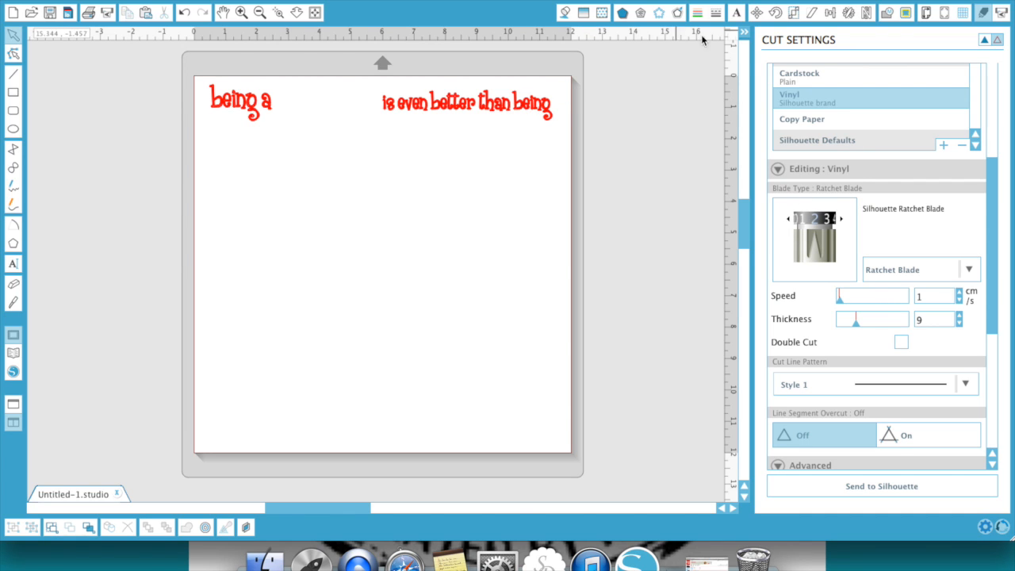
left_click(745, 33)
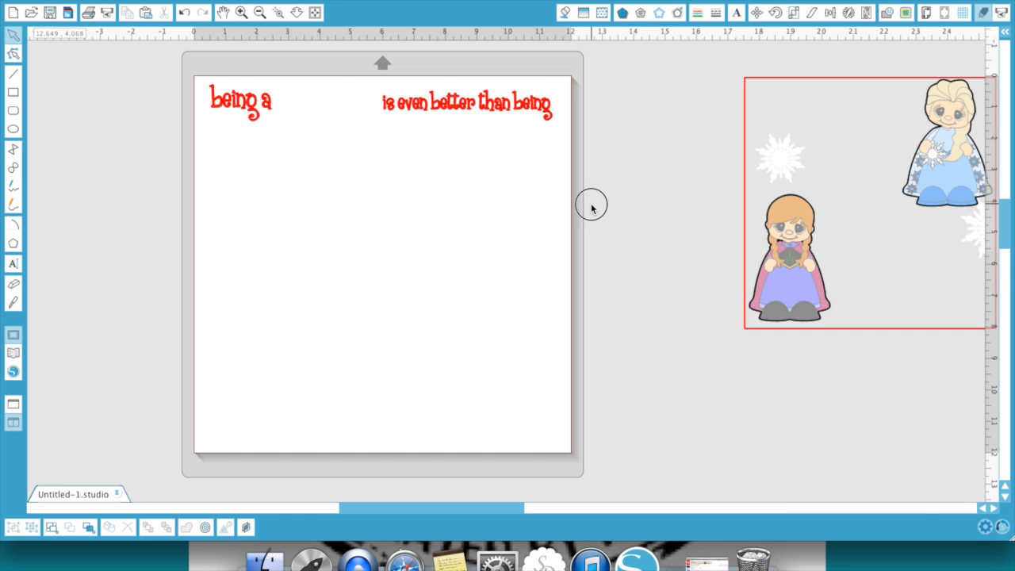
Step: Move the two smaller phrases above the layout square and place both white snowflakes in the mat's upper corners
left_click(565, 12)
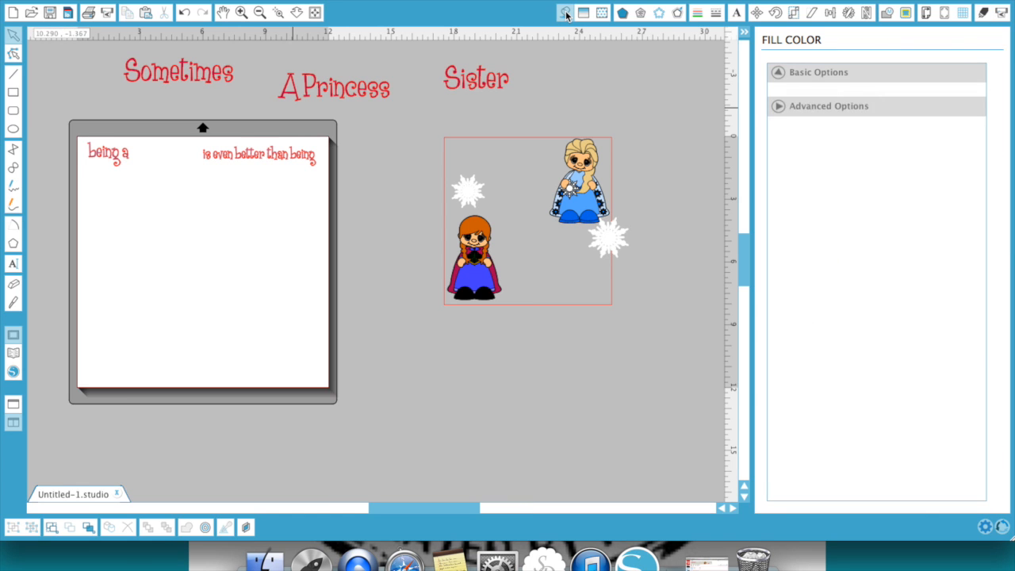
left_click_drag(281, 153, 535, 115)
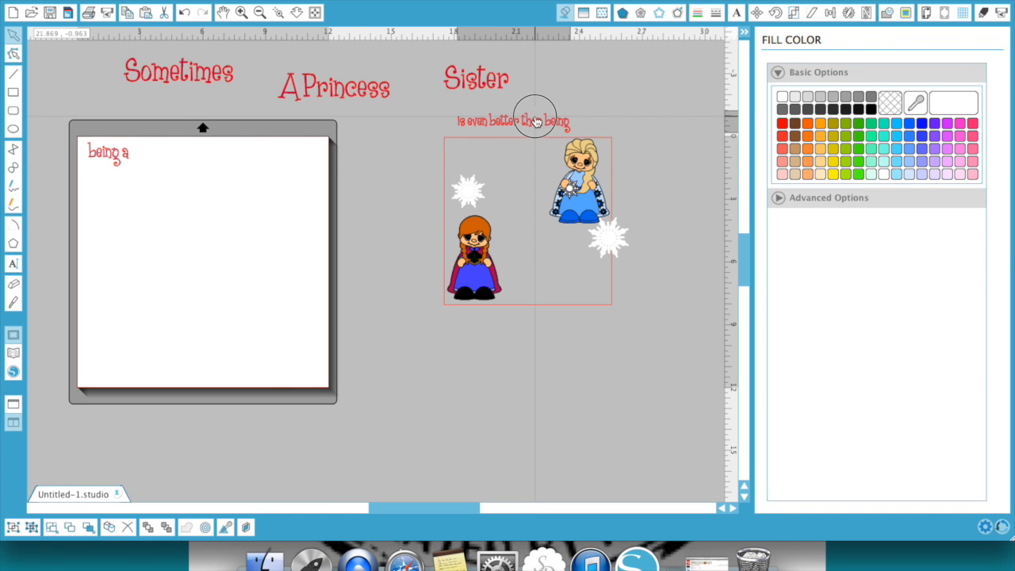
left_click_drag(124, 160, 609, 108)
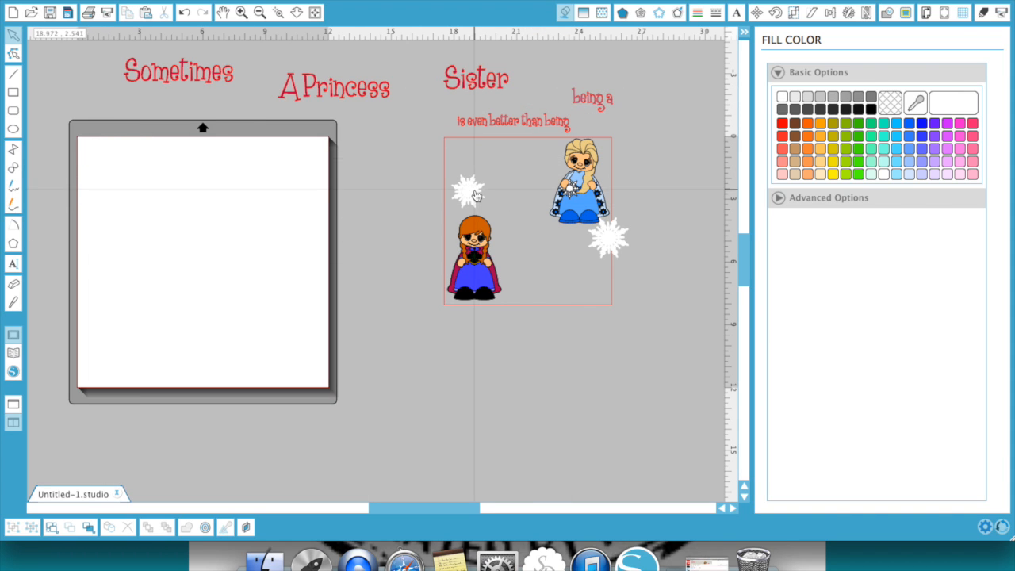
left_click_drag(463, 191, 107, 164)
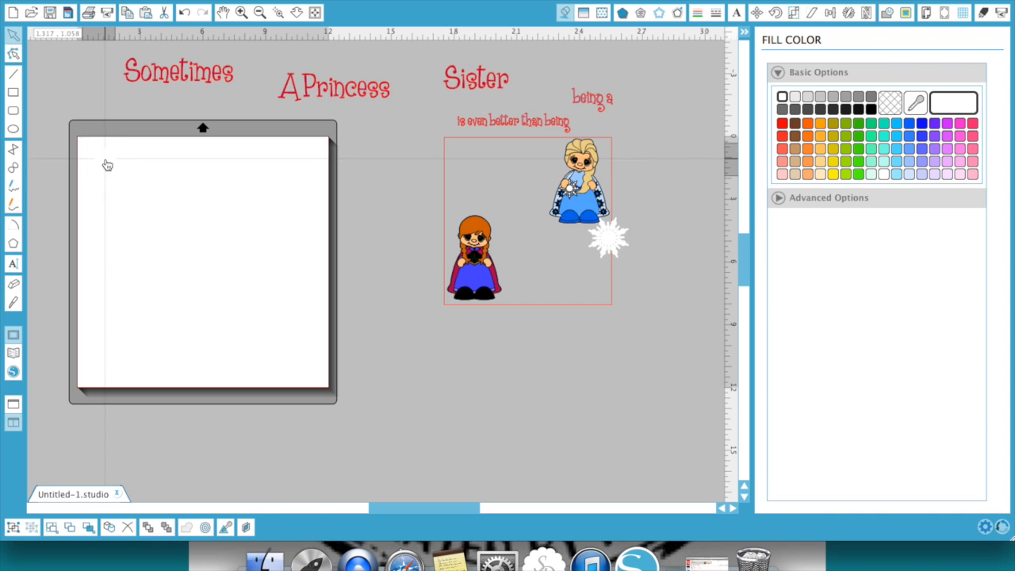
left_click_drag(606, 238, 307, 178)
Step: In the cut-by-color settings, turn off cutting for RGB (17,17,17) and assign Vinyl to RGB (255,0,0)
left_click(981, 15)
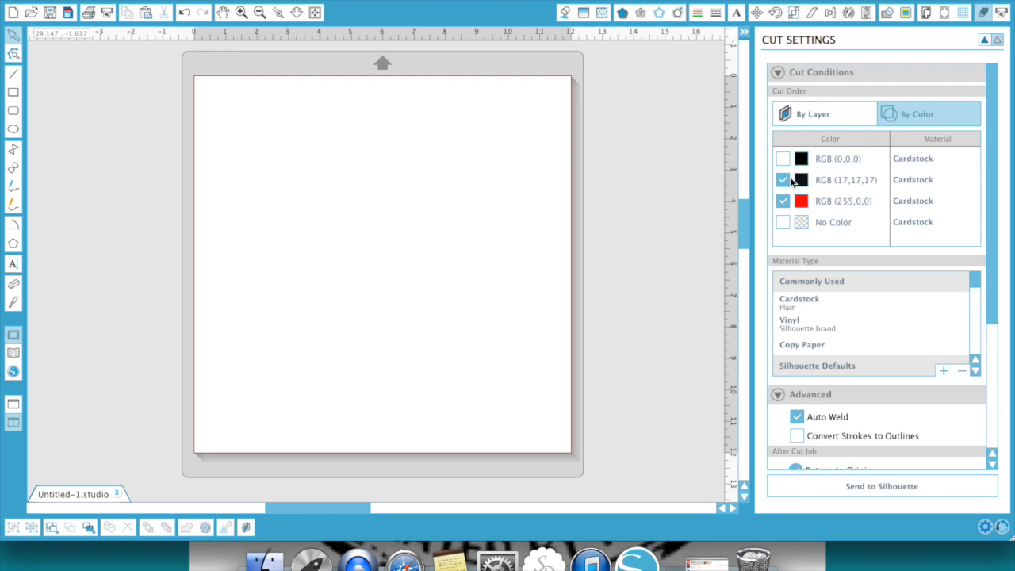
left_click(784, 180)
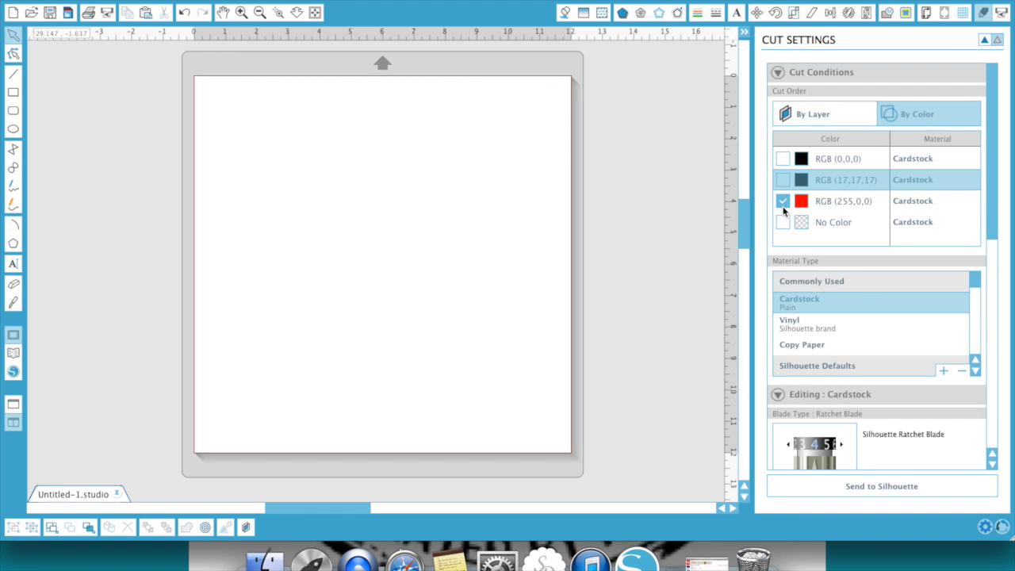
left_click(782, 203)
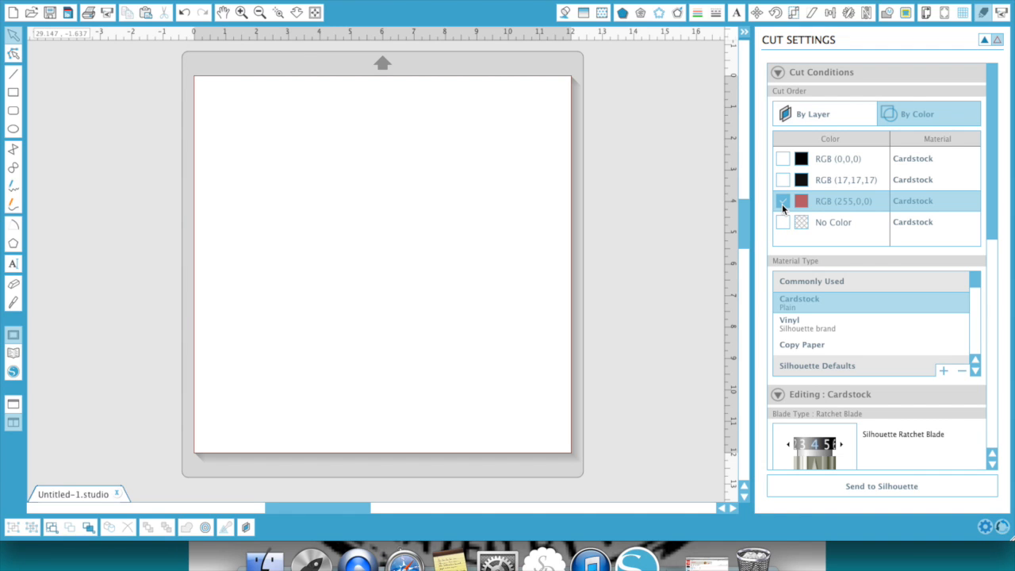
left_click(799, 318)
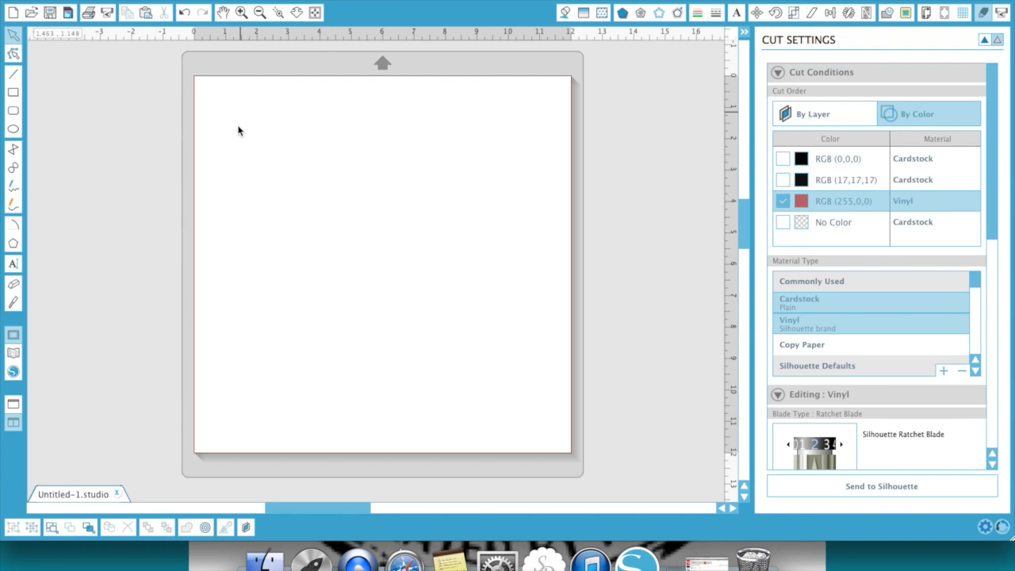
left_click(744, 35)
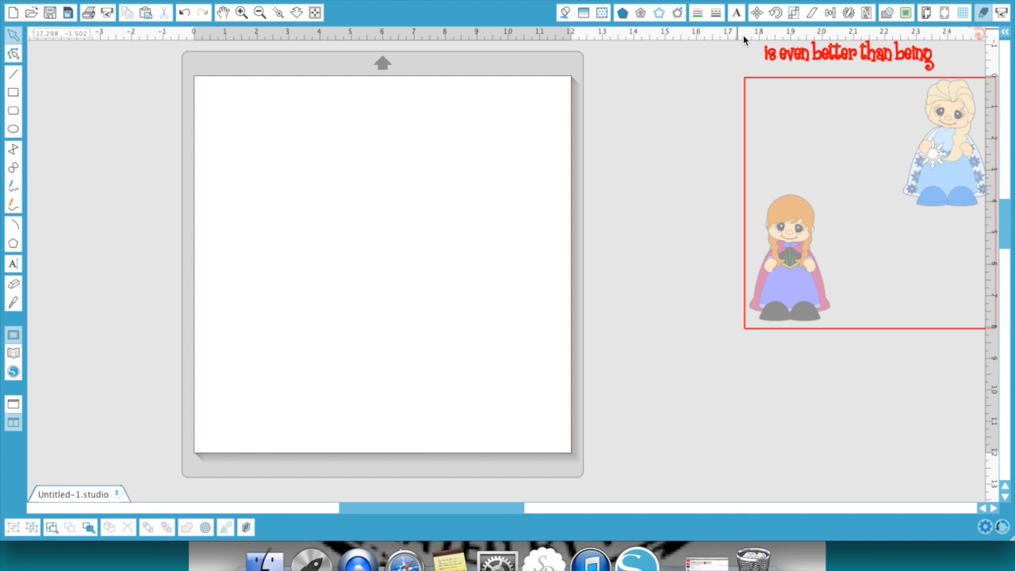
Step: Select both white snowflakes on the mat and give them a red line color
left_click_drag(235, 124, 324, 143)
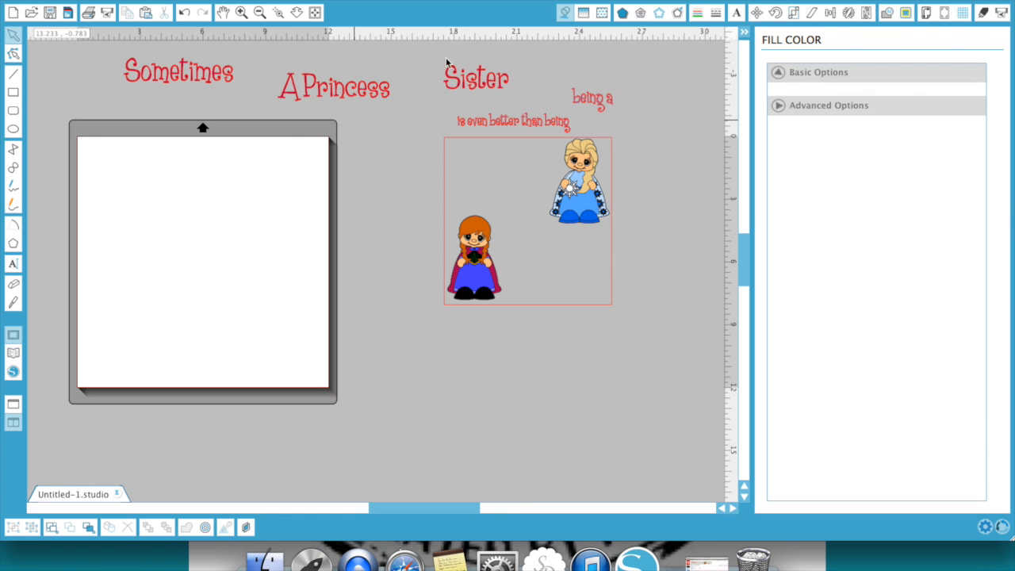
left_click_drag(73, 125, 322, 208)
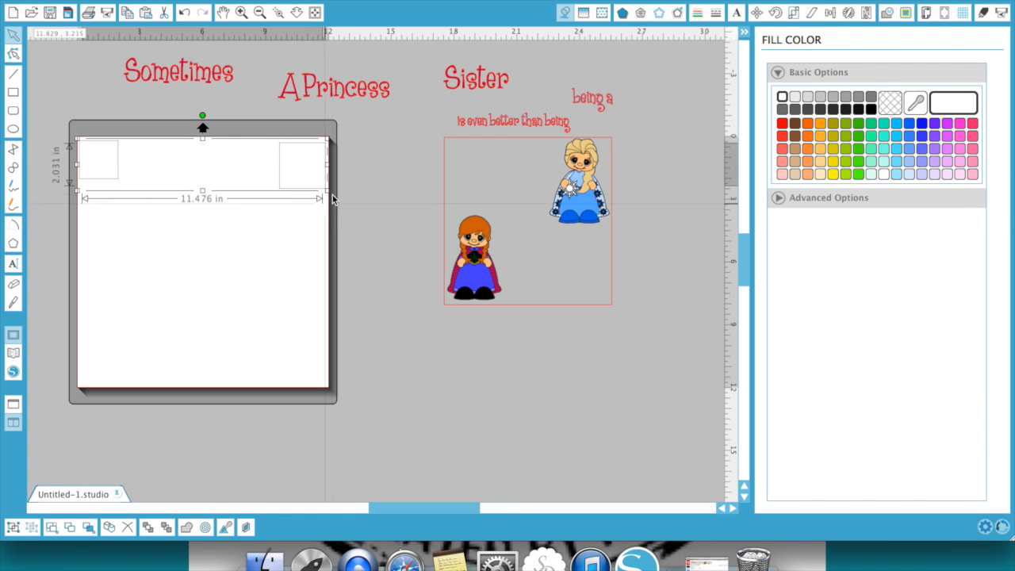
left_click(698, 14)
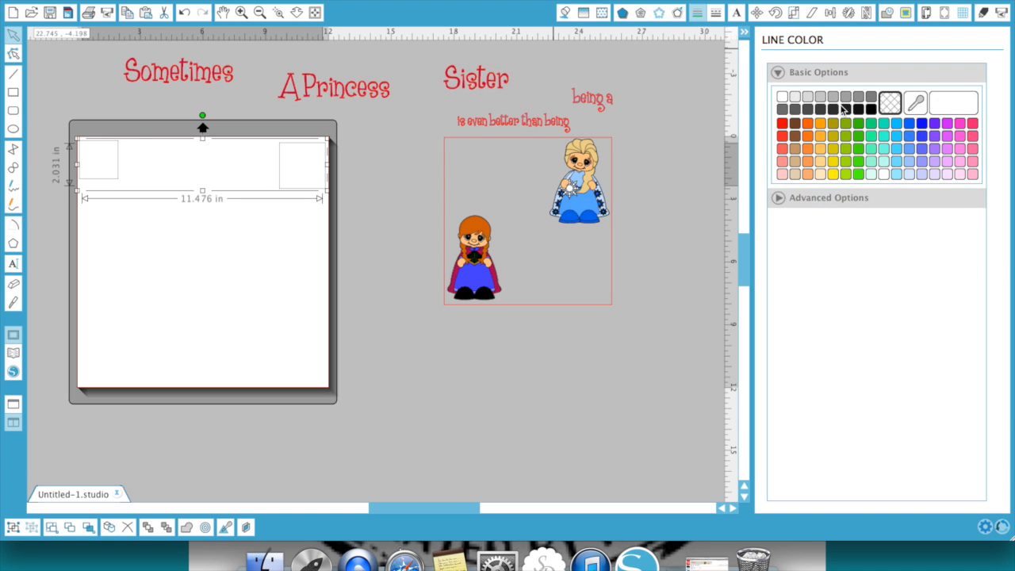
left_click(783, 125)
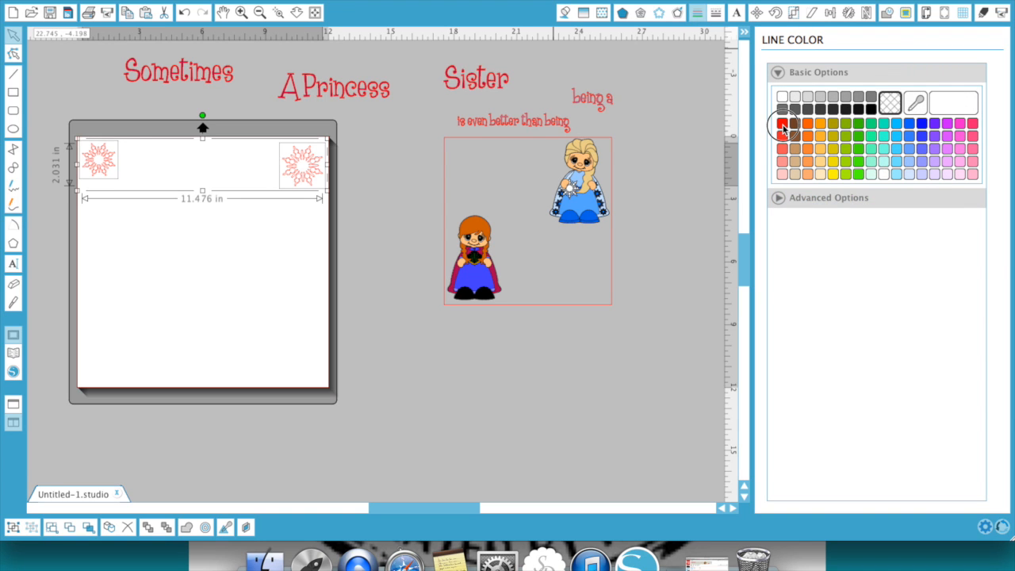
Step: Check the snowflakes' cut lines and the Vinyl blade, speed and thickness settings assigned to RGB (255,0,0)
left_click(984, 14)
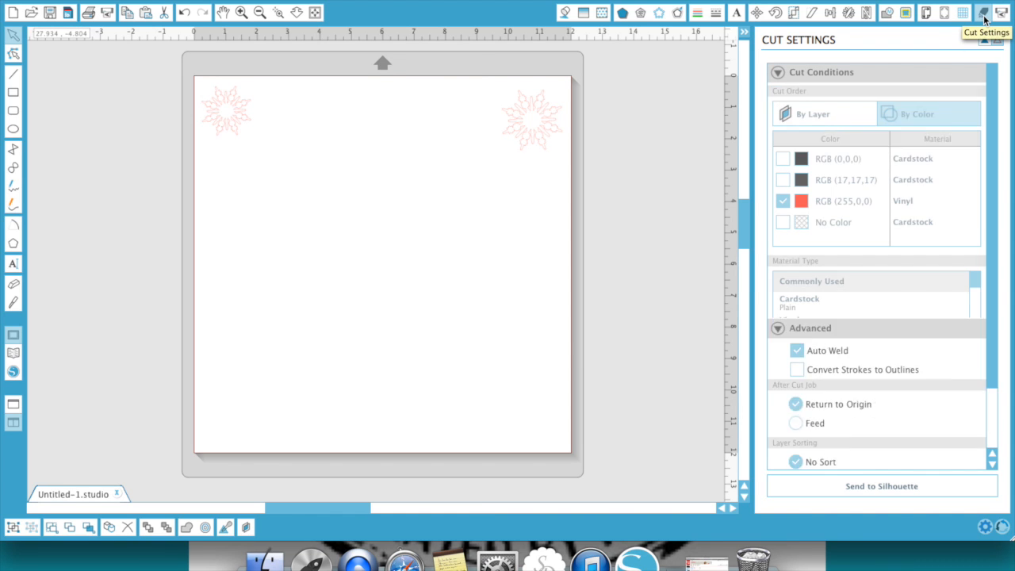
left_click(782, 204)
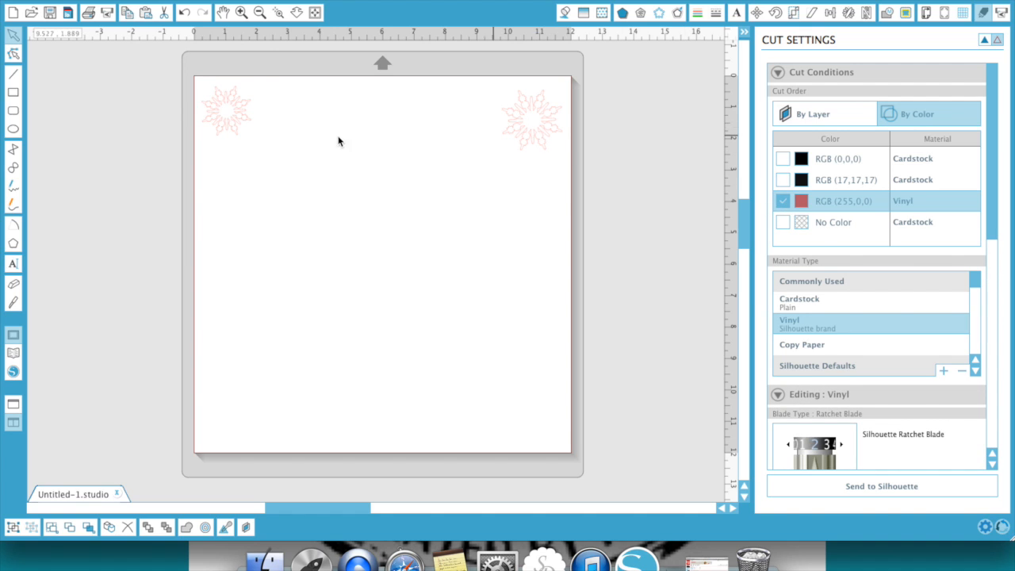
left_click(229, 108)
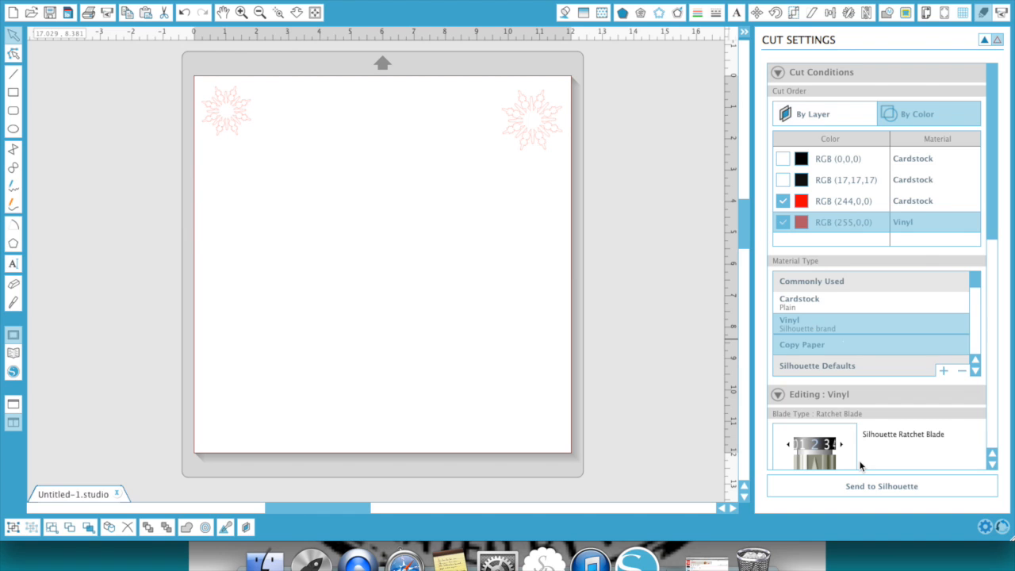
scroll(862, 465, "down", 6)
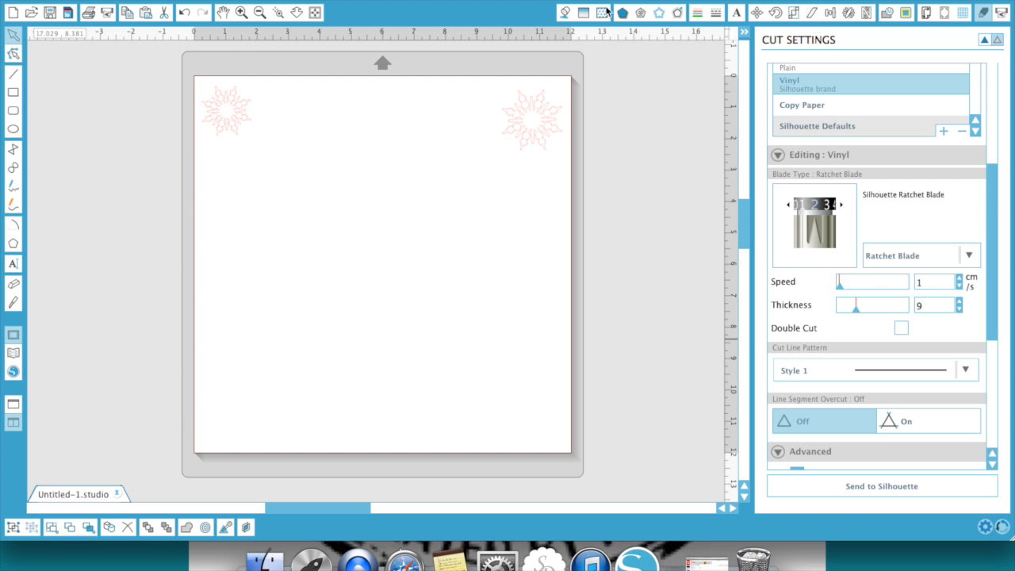
Step: Move both red-outlined snowflakes off the mat to the empty area below the layout square
left_click(564, 12)
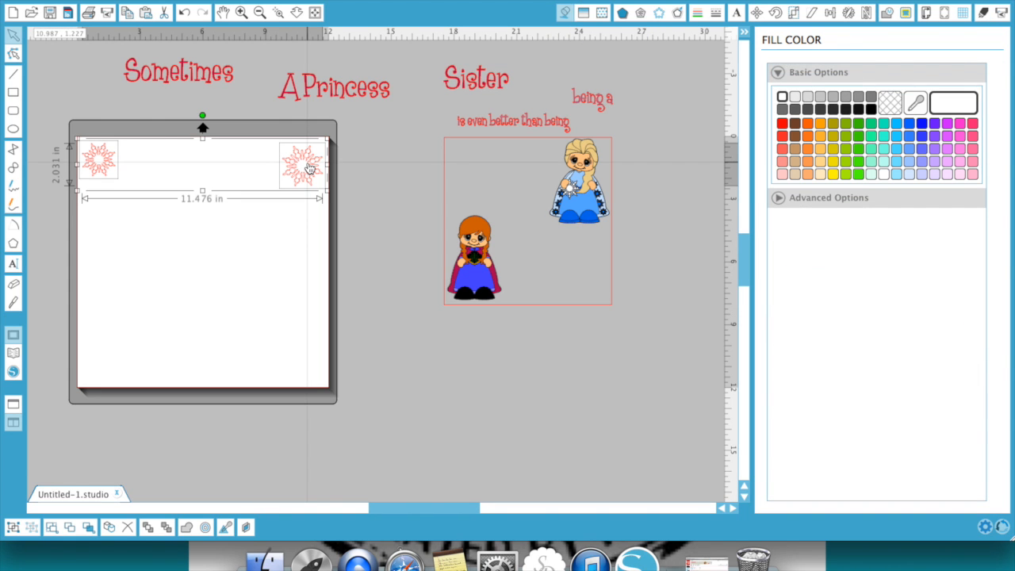
left_click_drag(310, 168, 639, 363)
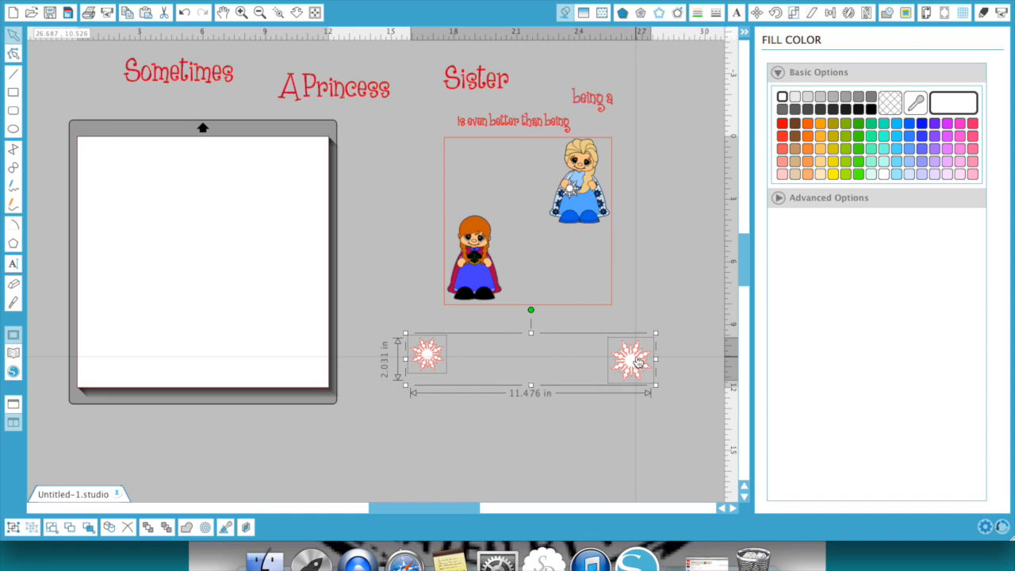